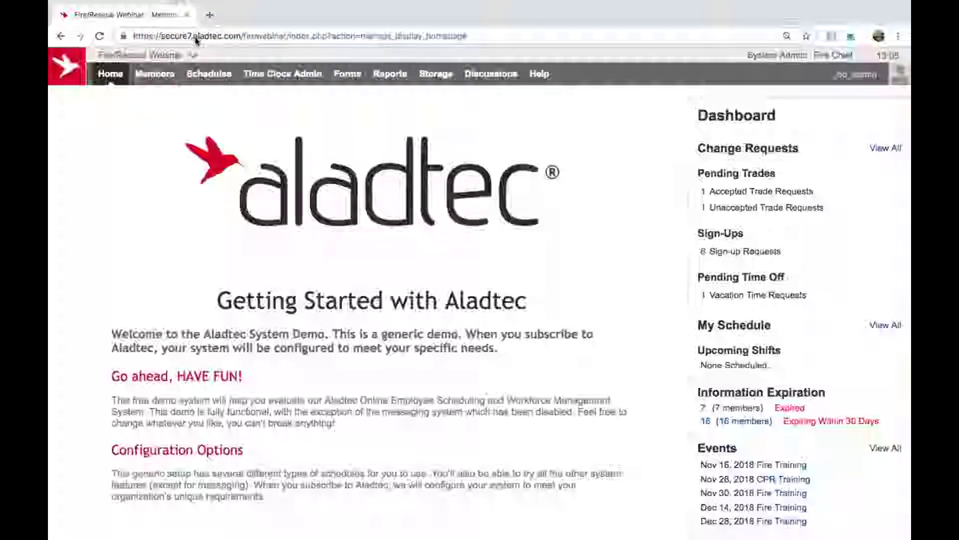
drag(194, 36, 287, 39)
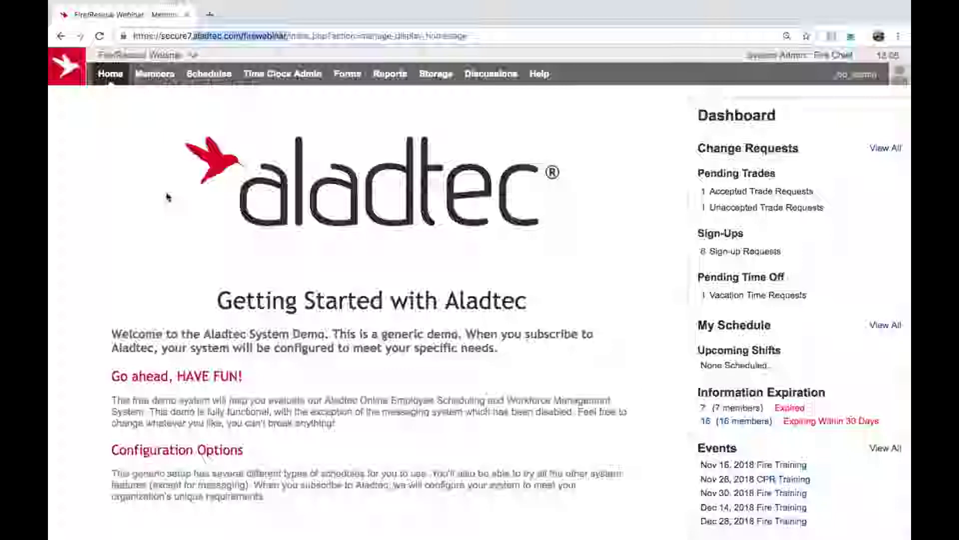
click(164, 205)
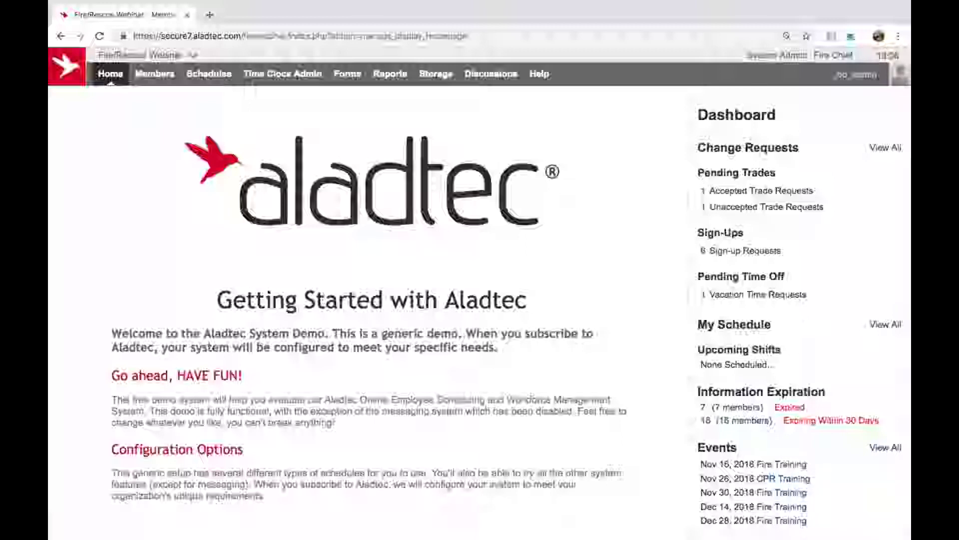
Step: Look through the home page's welcome text, Learn the Essentials videos and help section, and return to the home page's beginning
scroll(358, 161, down, 1)
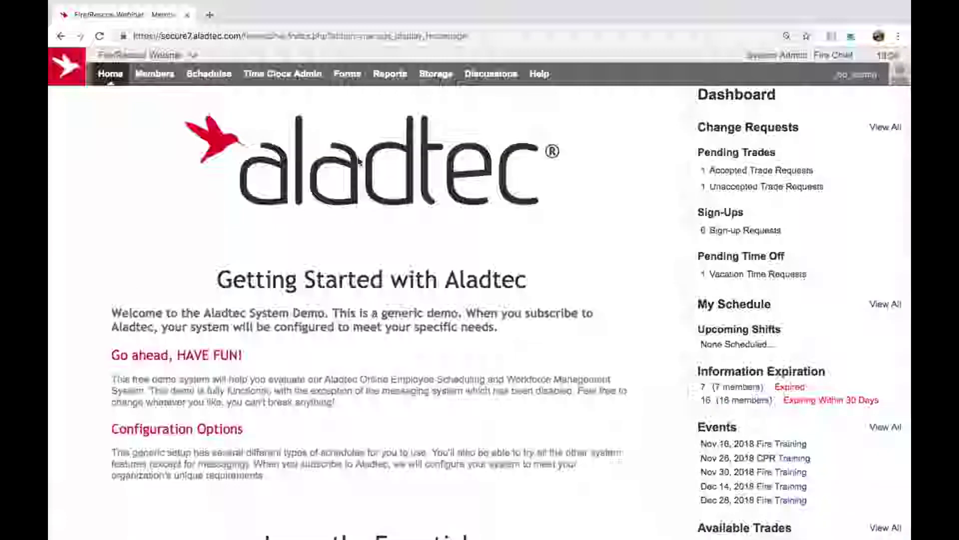
scroll(388, 217, down, 1)
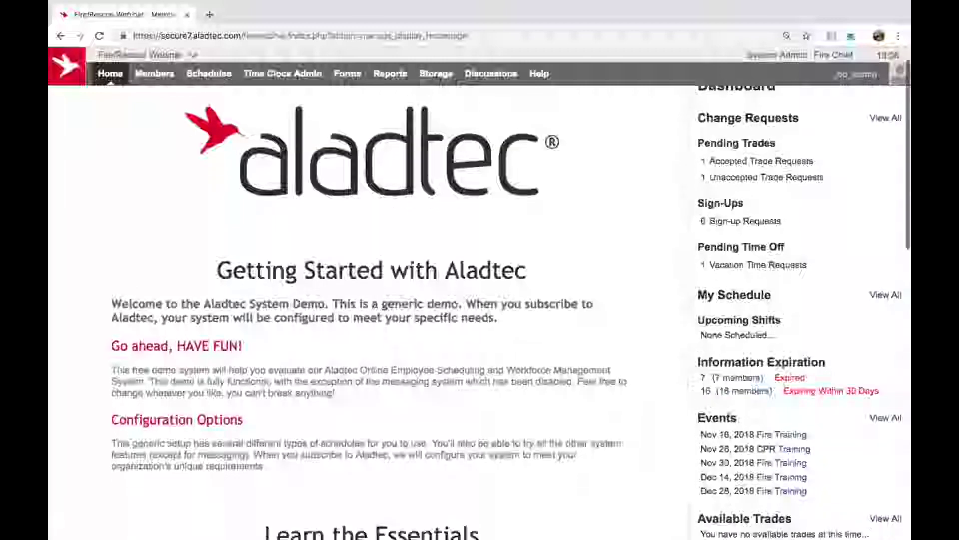
scroll(359, 300, down, 5)
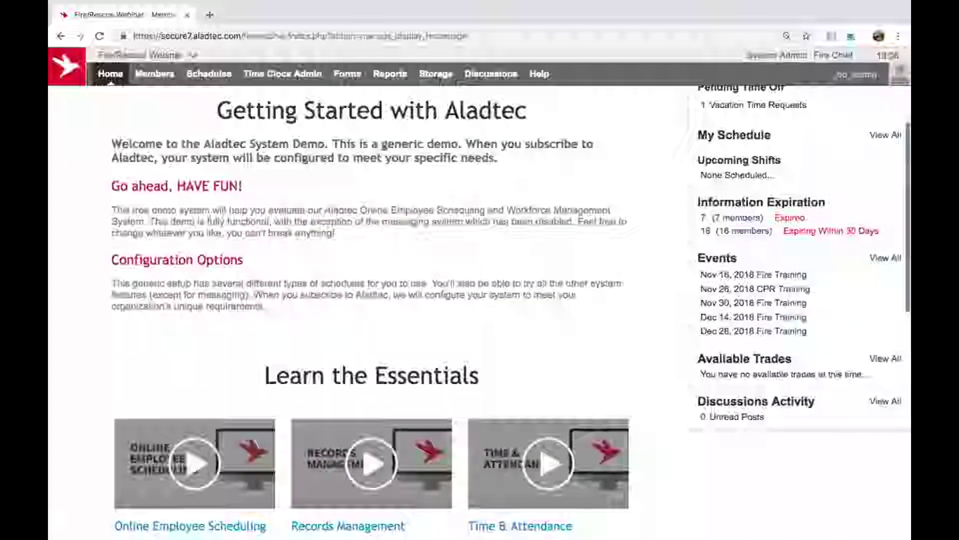
scroll(332, 252, down, 3)
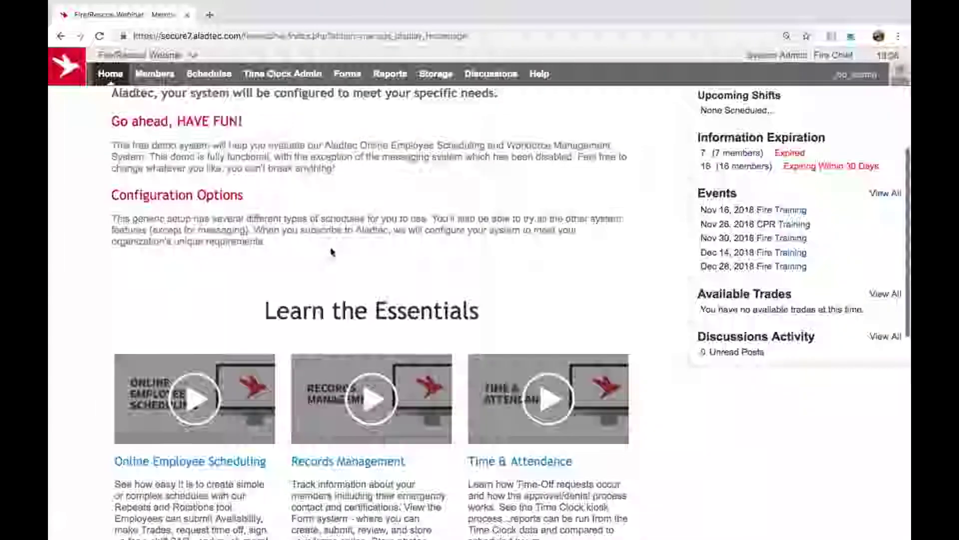
scroll(332, 252, down, 4)
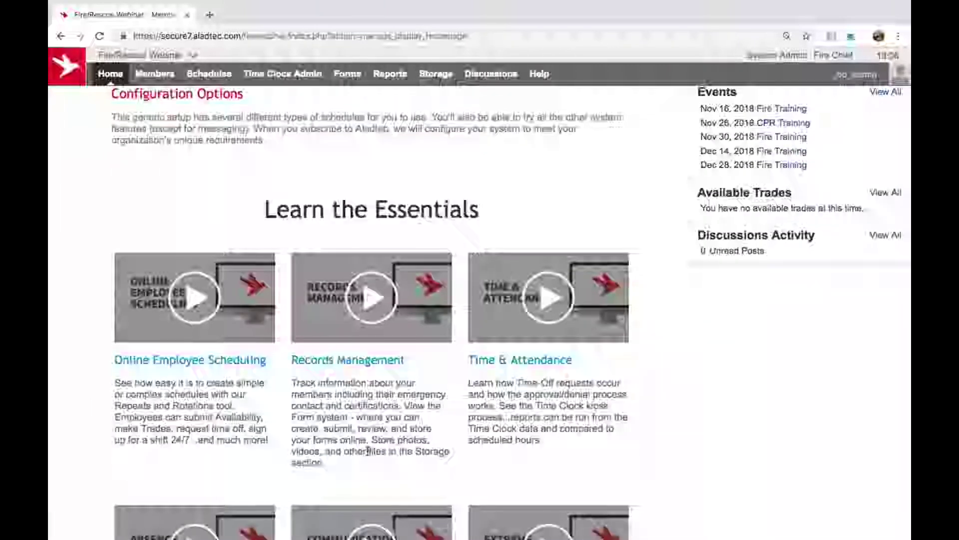
scroll(368, 451, down, 6)
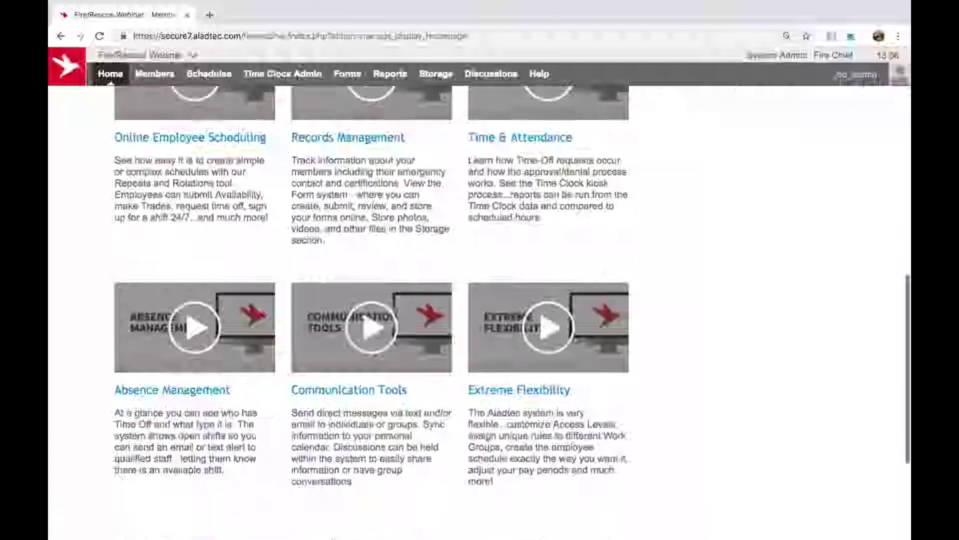
scroll(369, 310, down, 5)
scroll(368, 310, up, 2)
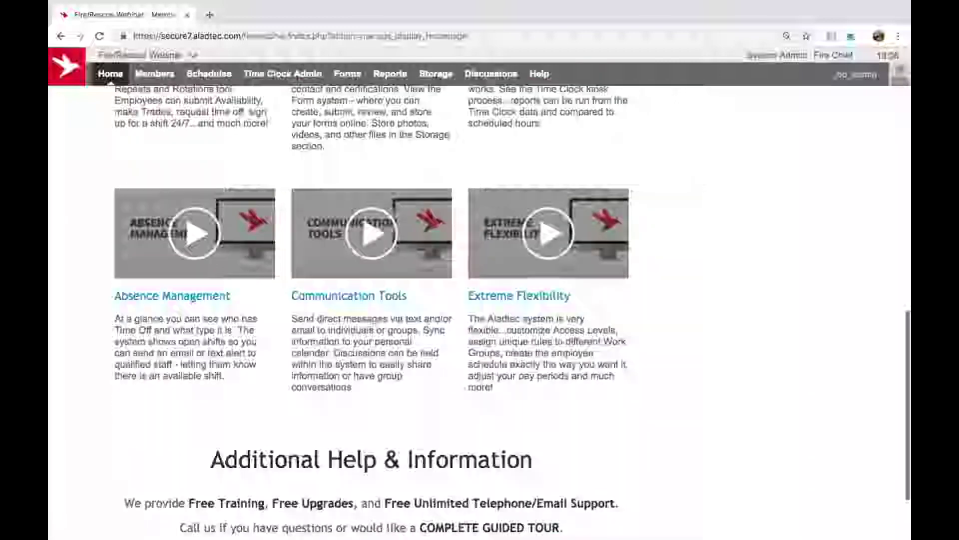
click(110, 74)
mouse_move(112, 83)
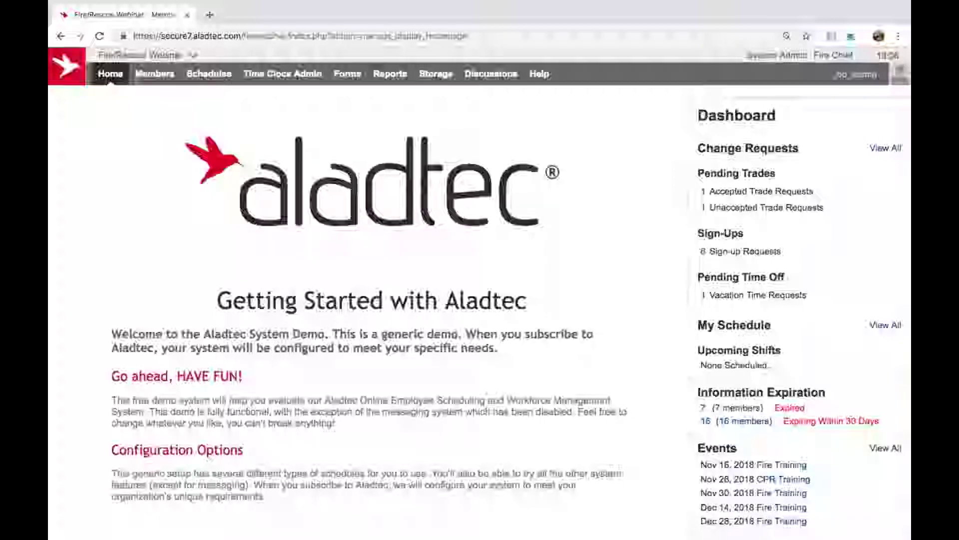
Step: Expand and collapse the accepted trade, unaccepted trade, sign-up and vacation time requests on the Dashboard to review their details
click(755, 196)
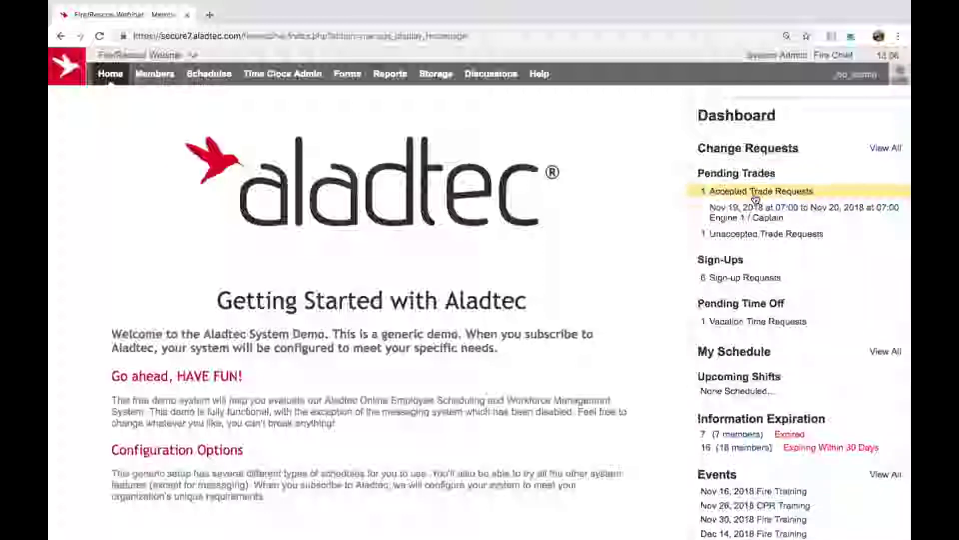
click(749, 234)
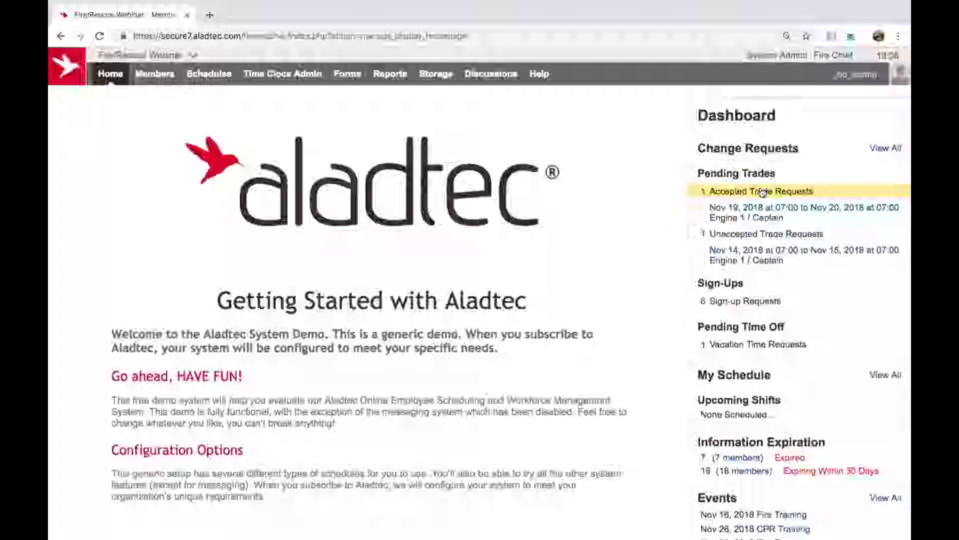
click(762, 192)
click(755, 207)
click(750, 253)
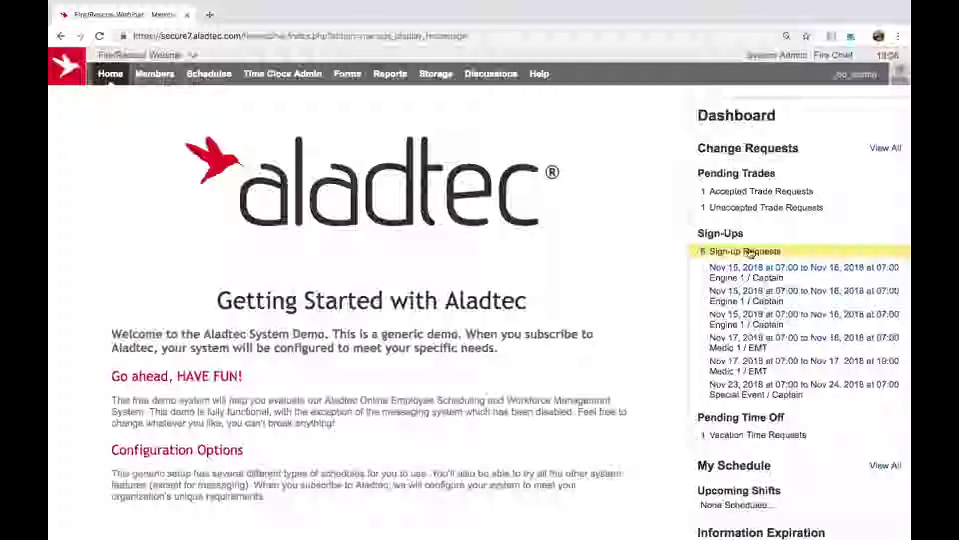
click(749, 252)
click(734, 295)
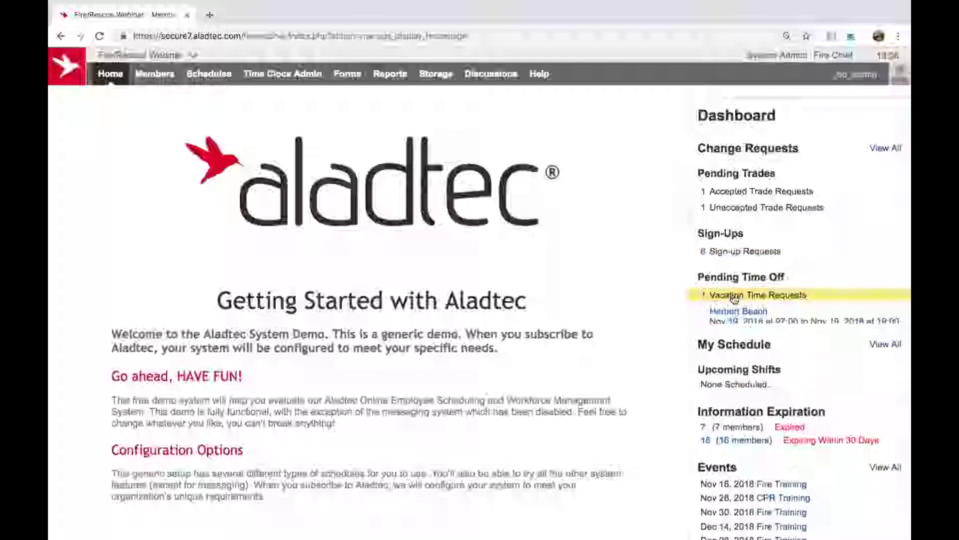
click(733, 296)
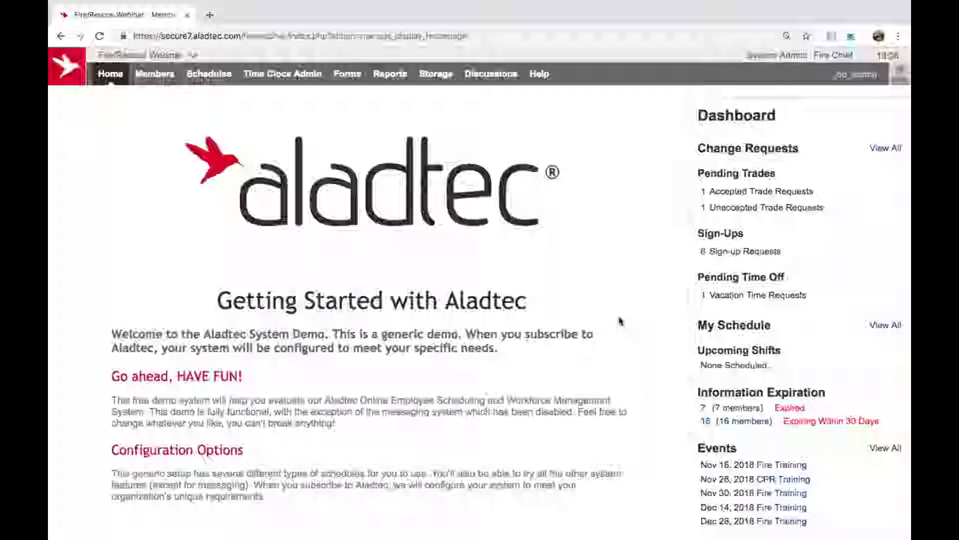
Step: Review the Dashboard's My Schedule, Information Expiration, Events, Available Trades and Discussions Activity sections
scroll(619, 321, down, 2)
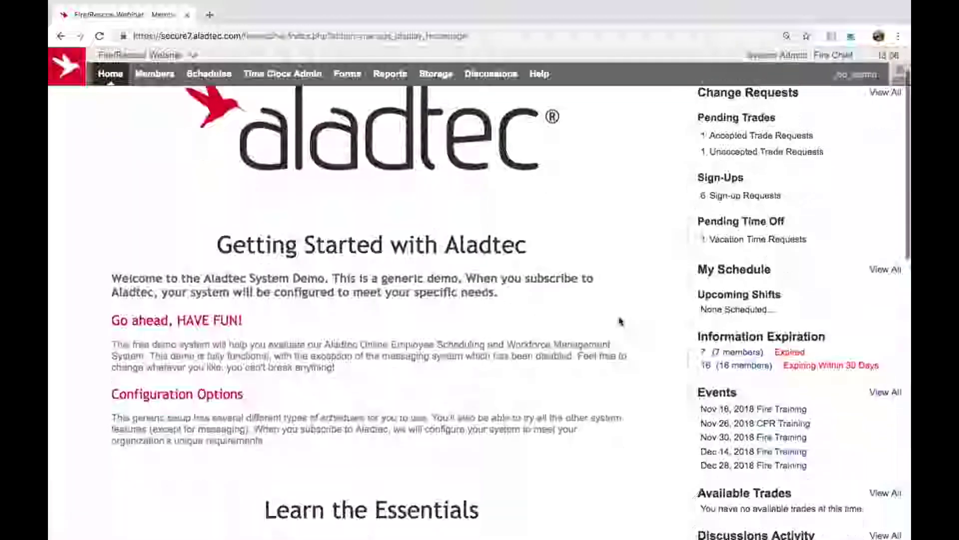
scroll(619, 321, down, 3)
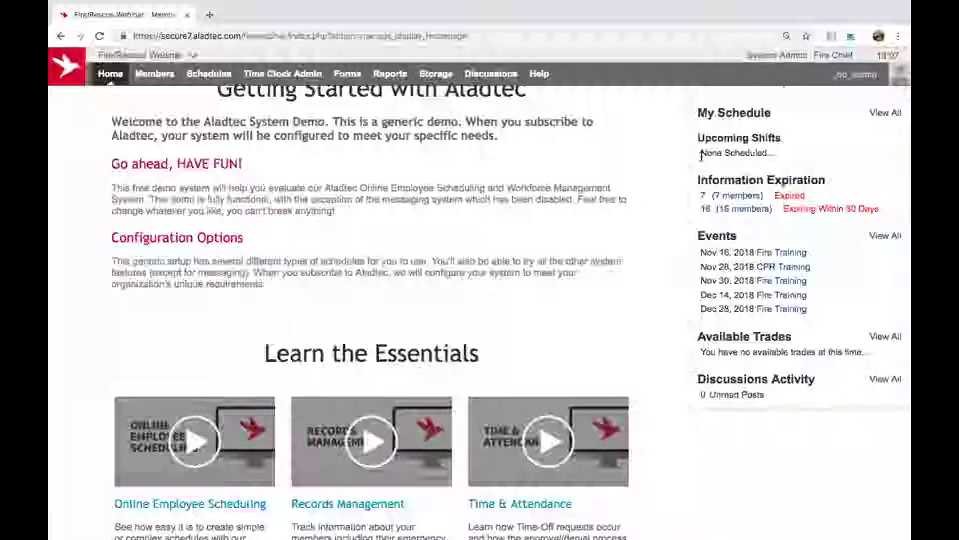
drag(700, 153, 782, 159)
click(669, 191)
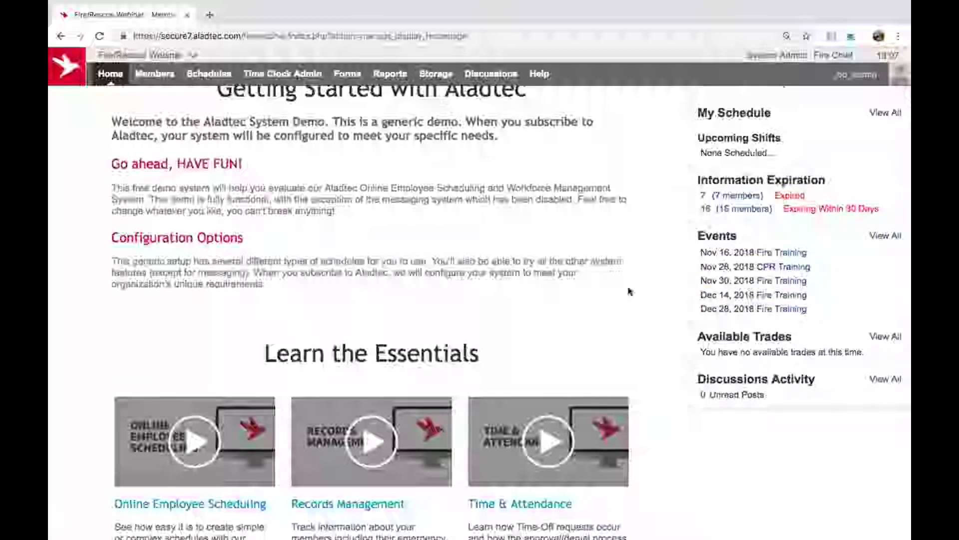
scroll(630, 291, up, 3)
scroll(630, 291, up, 2)
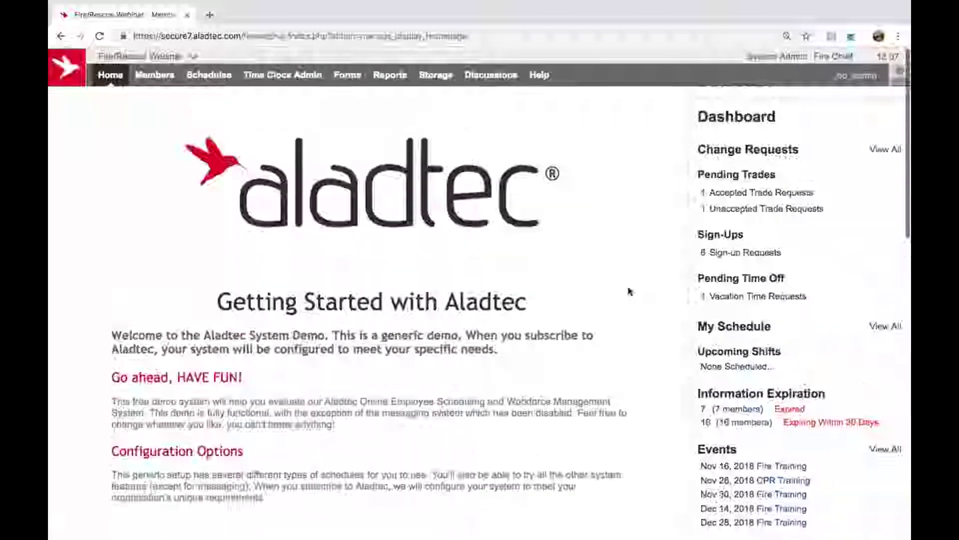
Step: Open the Member Database and look through the members' license and certification expiry columns
mouse_move(154, 80)
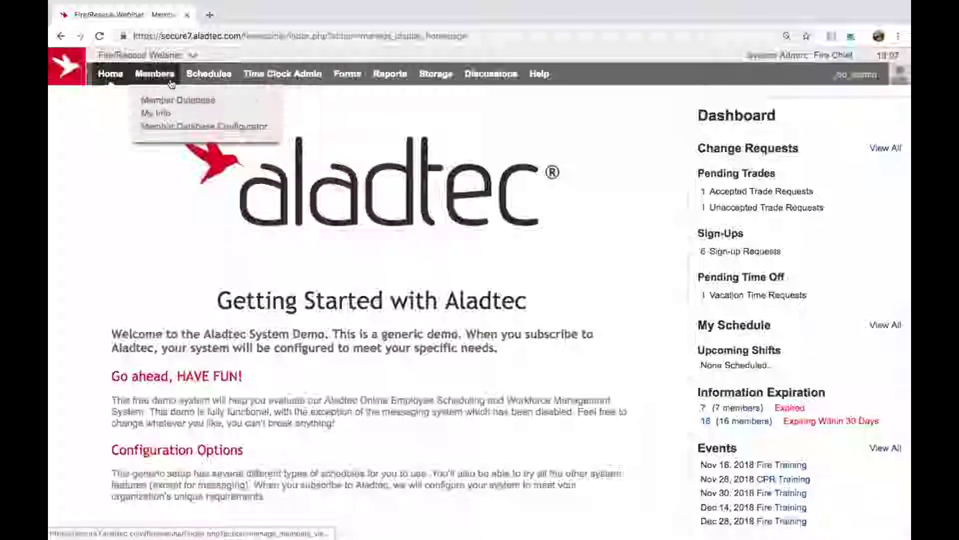
click(171, 100)
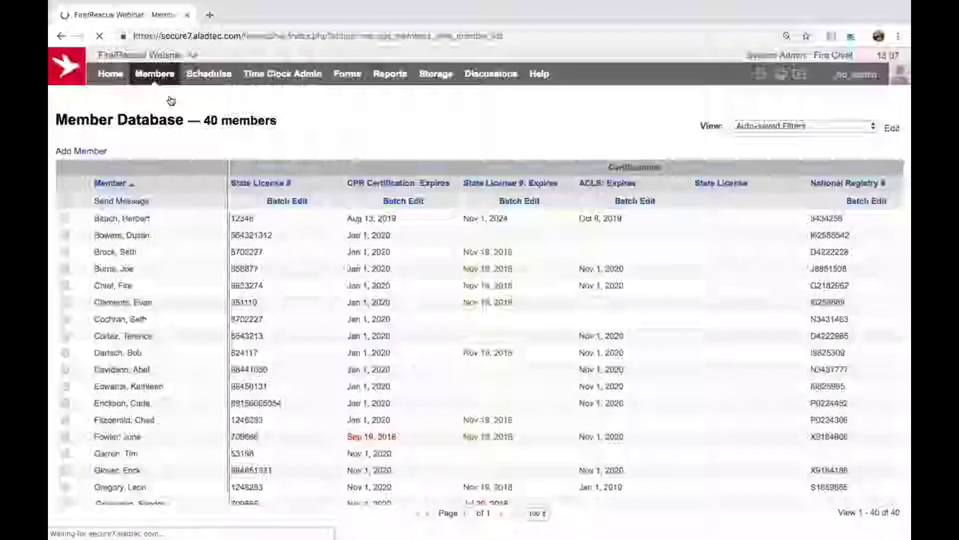
scroll(454, 251, left, 3)
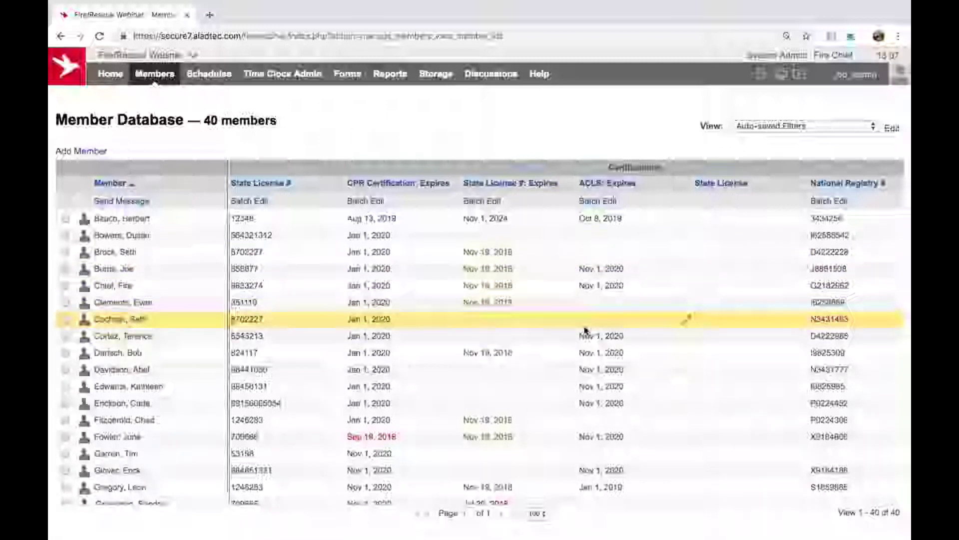
scroll(587, 330, right, 2)
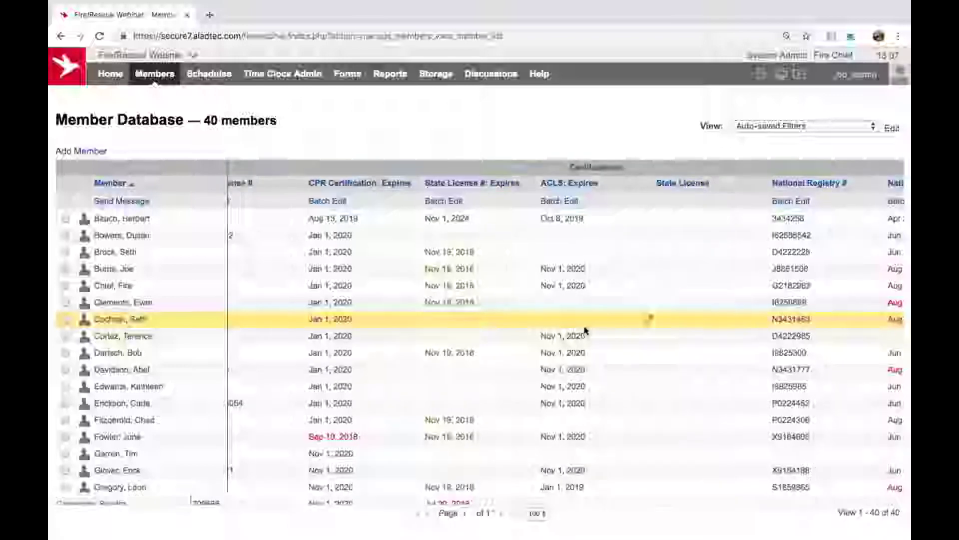
scroll(586, 330, left, 1)
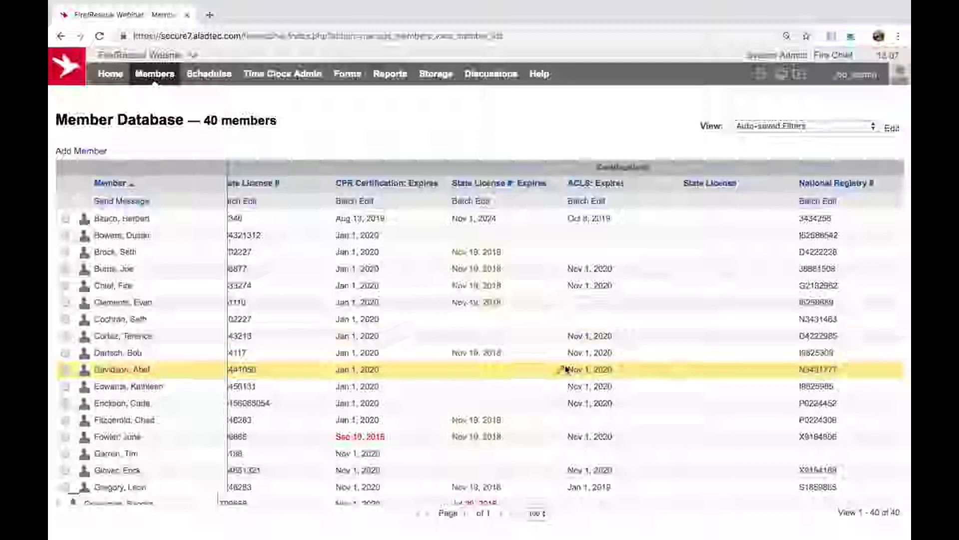
scroll(606, 332, left, 1)
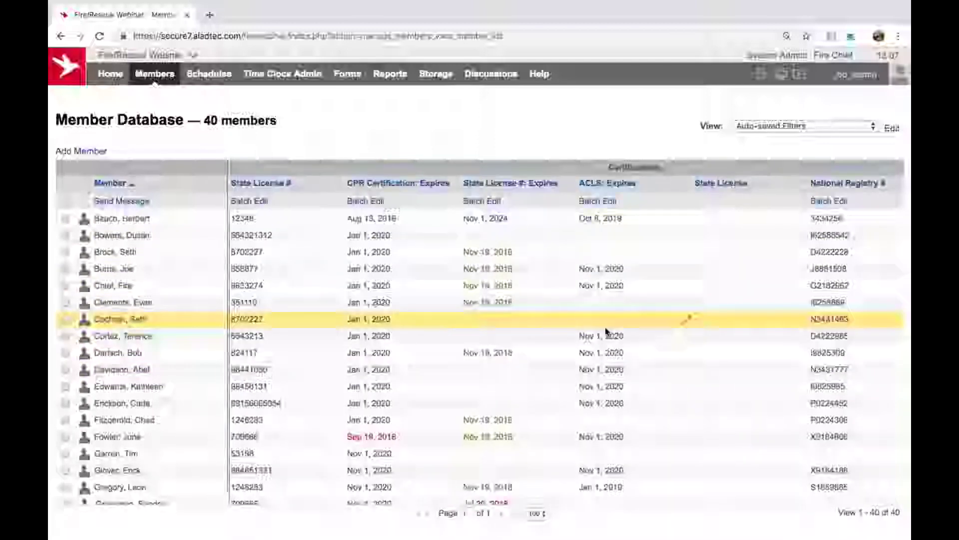
scroll(570, 357, down, 3)
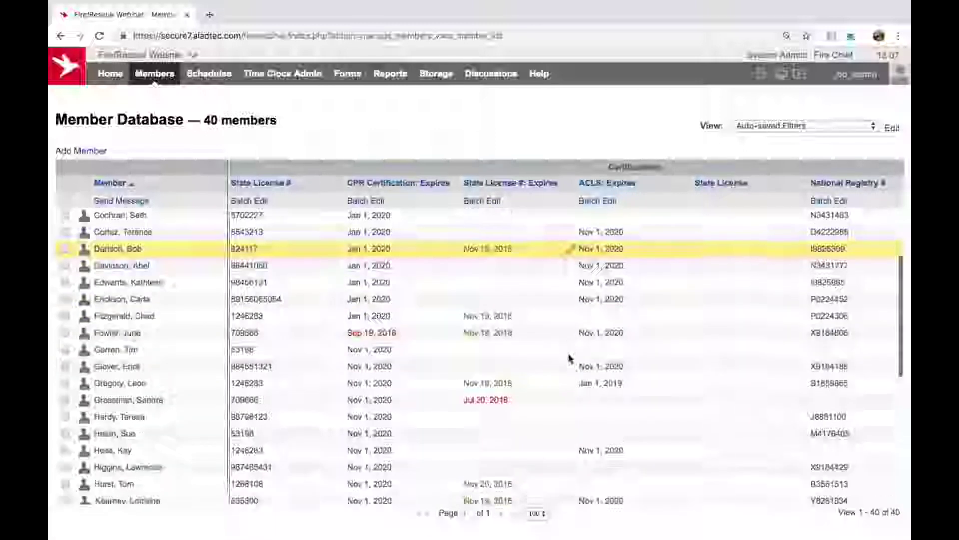
scroll(567, 345, up, 5)
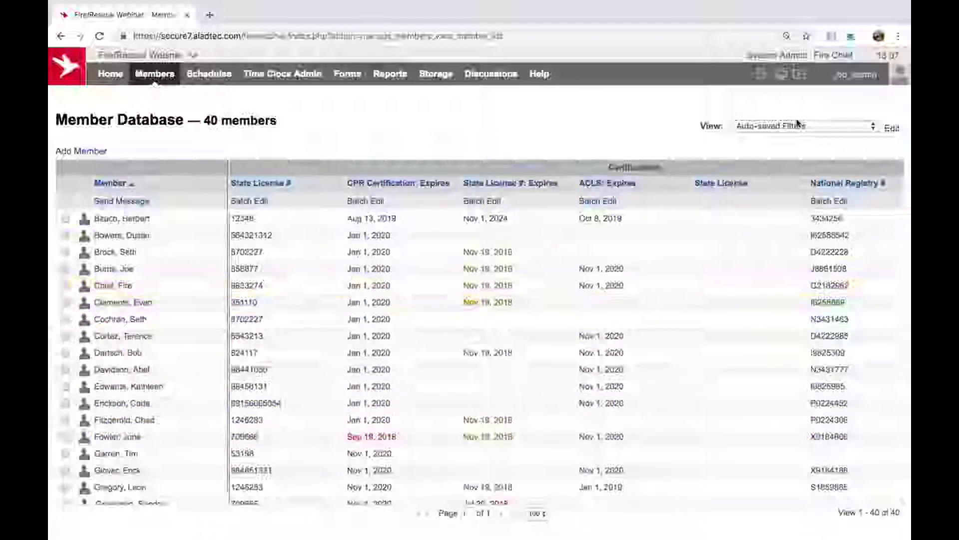
Step: Check the member list's available columns and filters, and switch its view to General Information
click(893, 129)
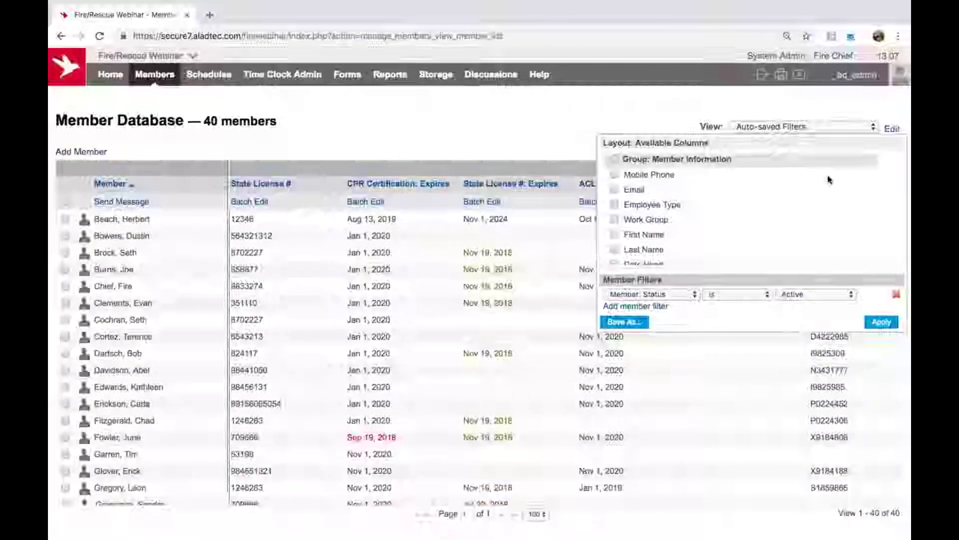
click(893, 128)
click(850, 126)
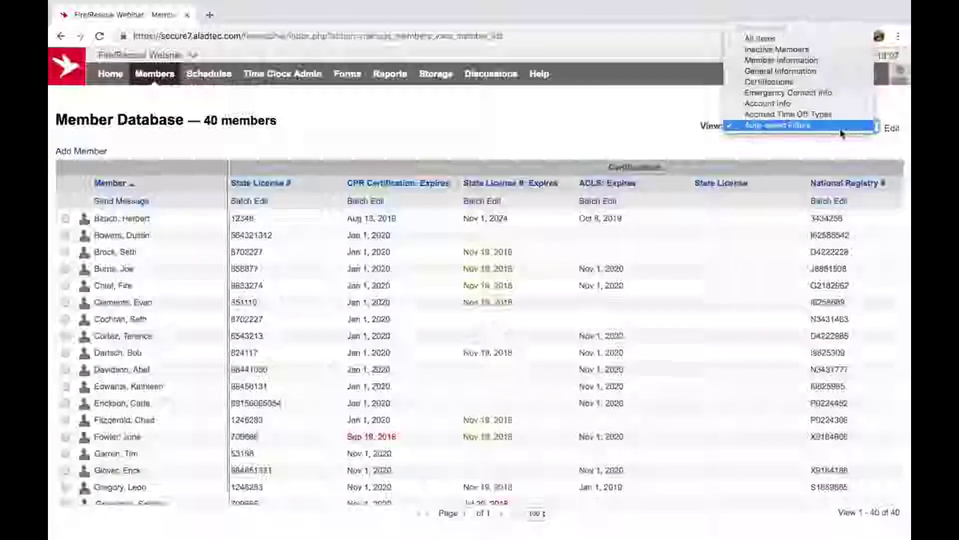
click(819, 71)
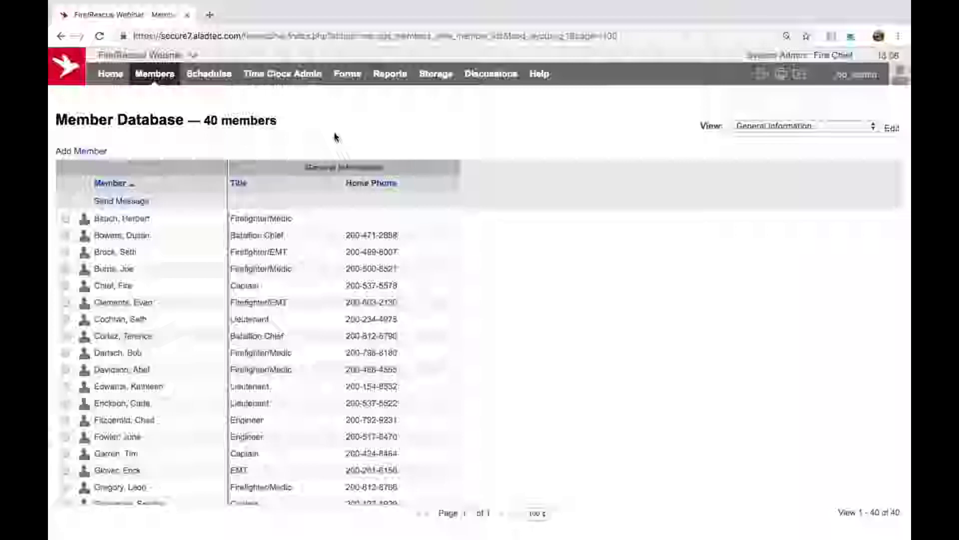
Step: Open the first listed member's record for editing and check the available Access Level options without changing the level
click(126, 221)
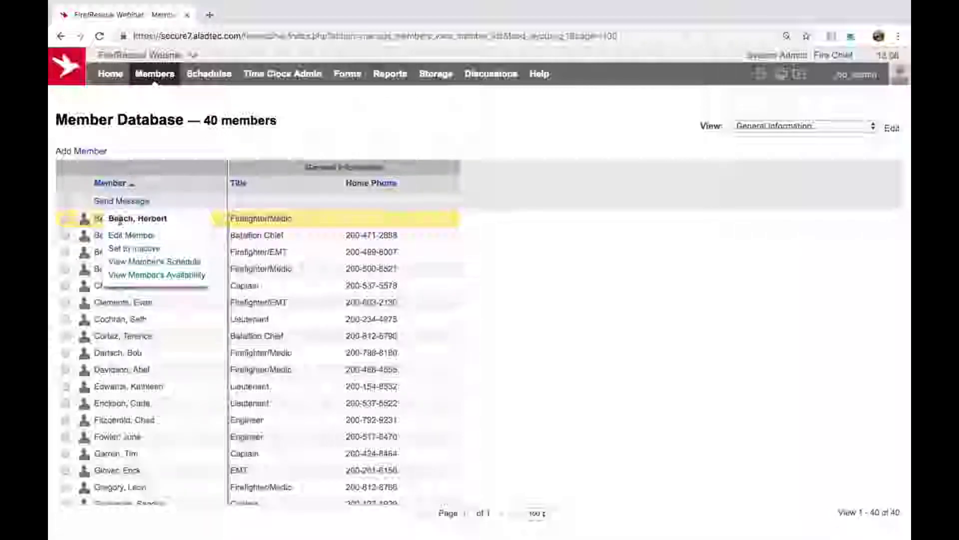
click(141, 239)
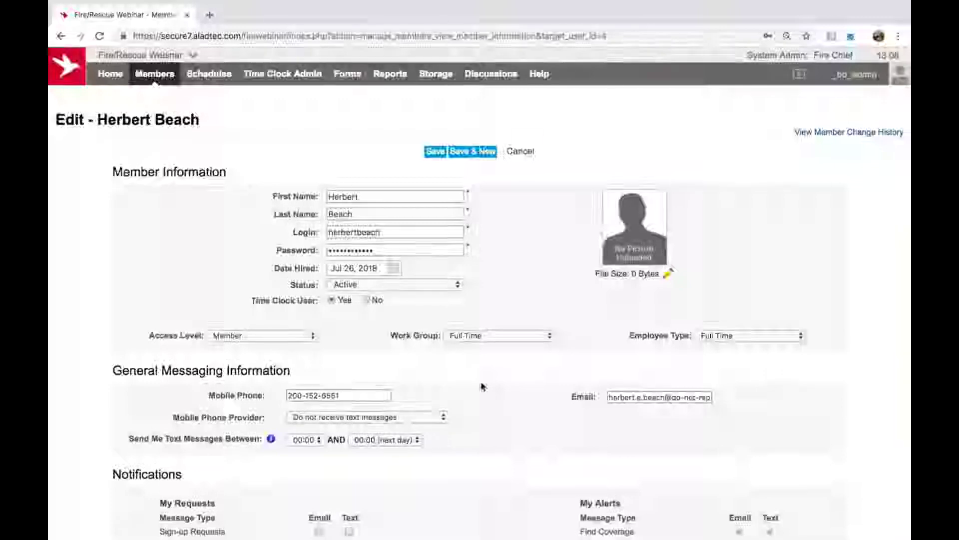
scroll(482, 386, down, 2)
scroll(482, 386, down, 5)
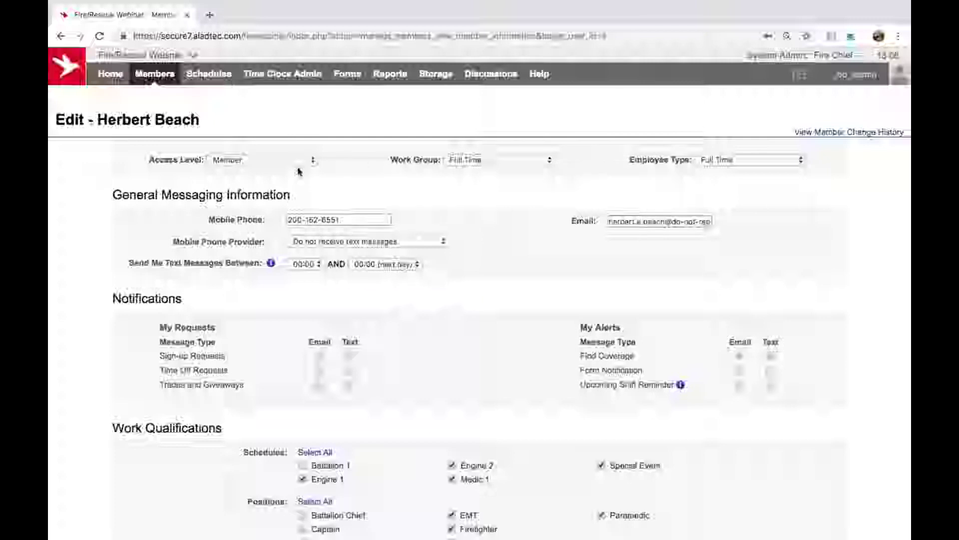
click(300, 156)
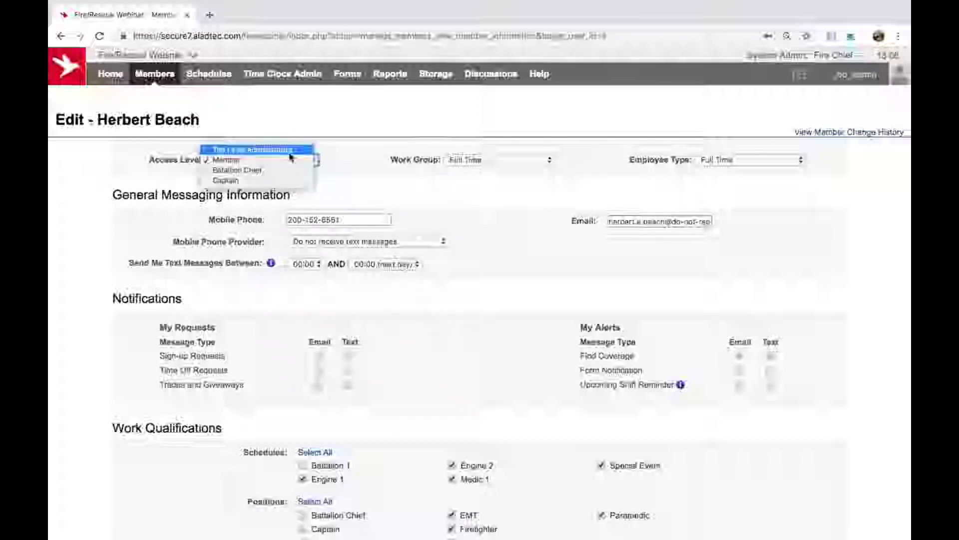
click(373, 178)
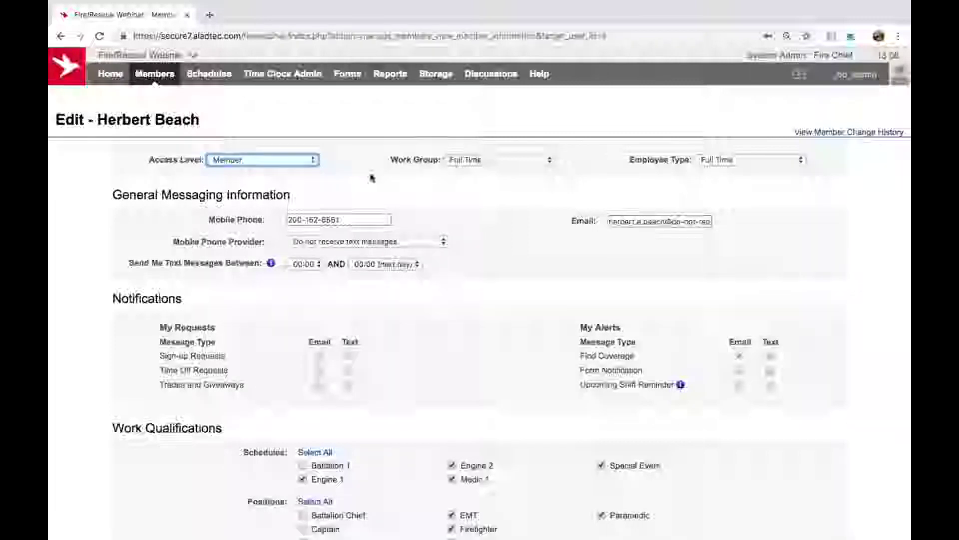
Step: Check the Work Group options available for the member, keeping Full Time selected
click(480, 159)
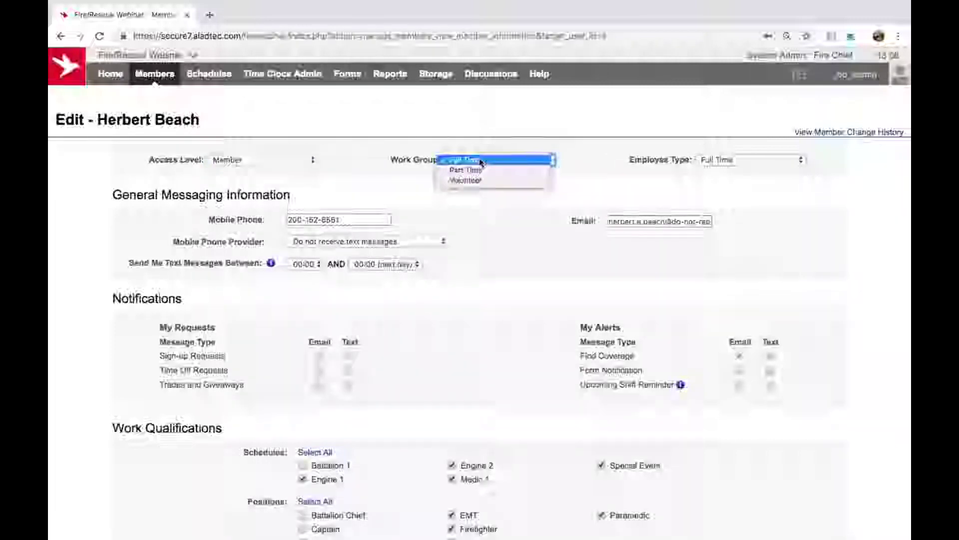
click(480, 160)
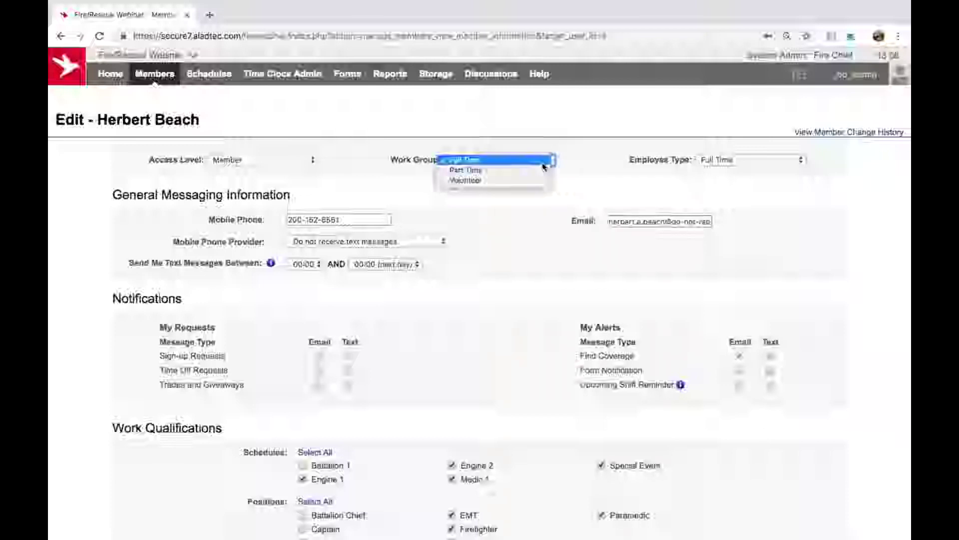
click(588, 185)
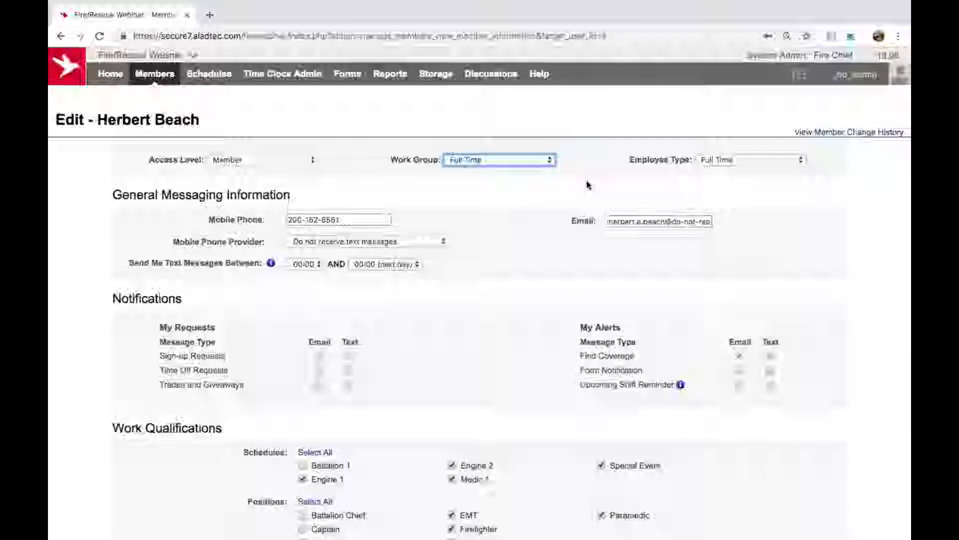
click(587, 184)
Step: Set the member's Mobile Phone Provider to AT&T in General Messaging Information
scroll(519, 232, down, 2)
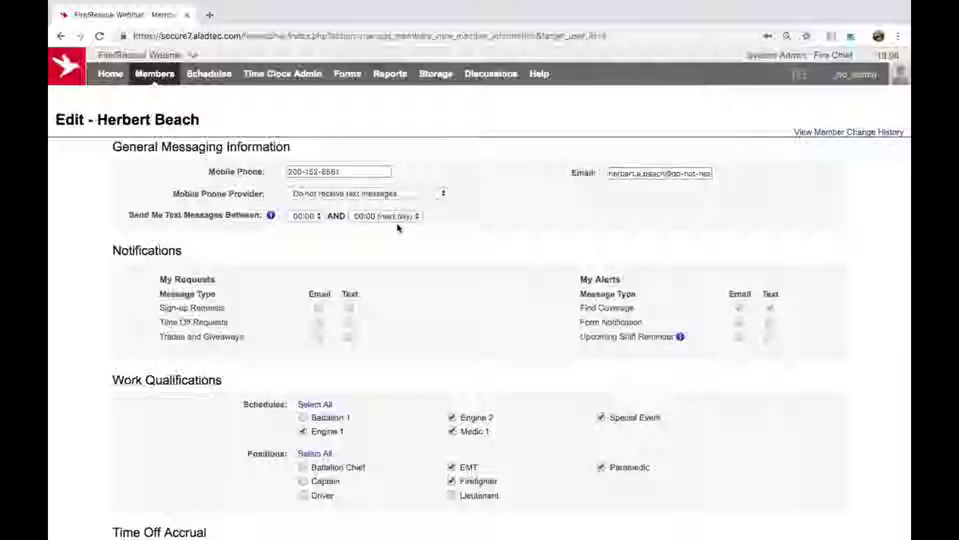
click(422, 195)
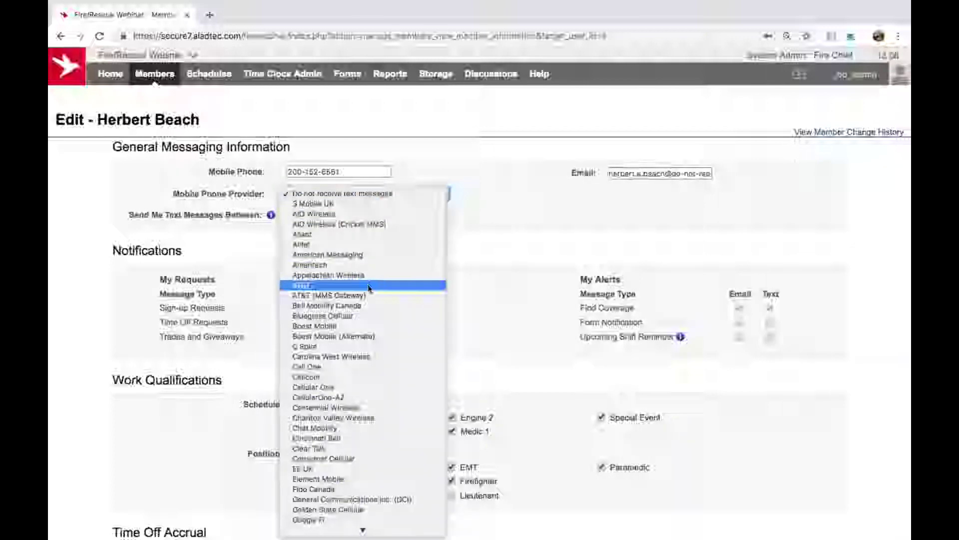
click(350, 286)
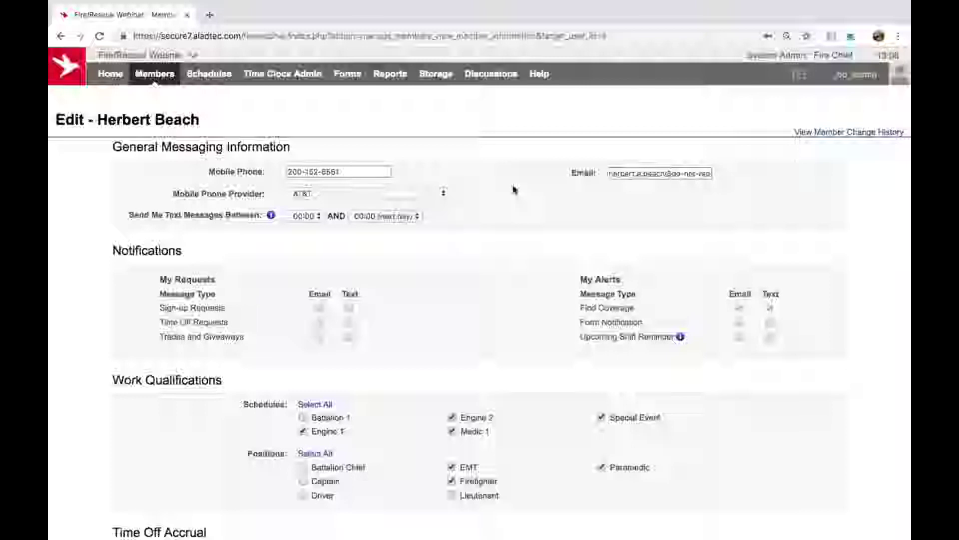
Step: Turn on email for Sign-up Requests, Time Off Requests and Form Notification, and text for Time Off Requests, Trades and Giveaways and Upcoming Shift Reminder
scroll(515, 189, down, 2)
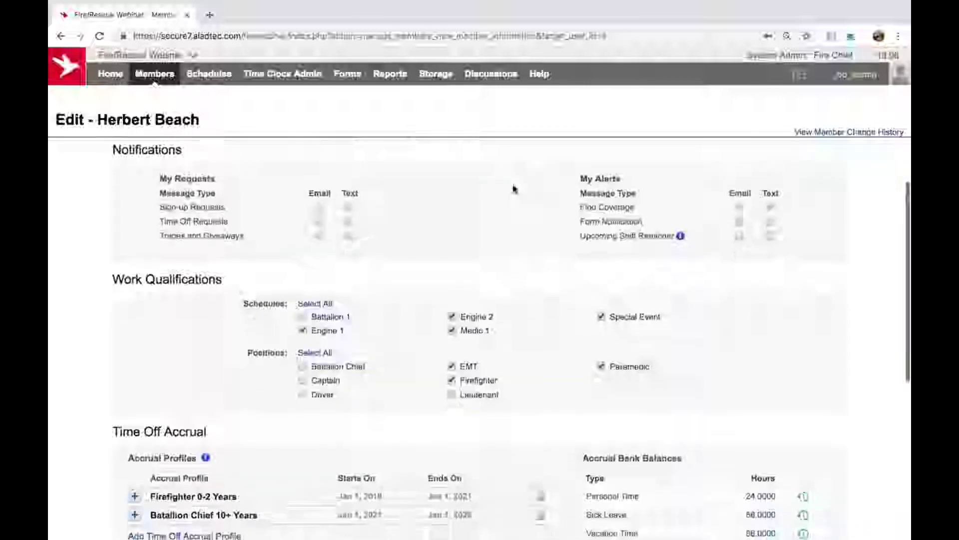
click(319, 207)
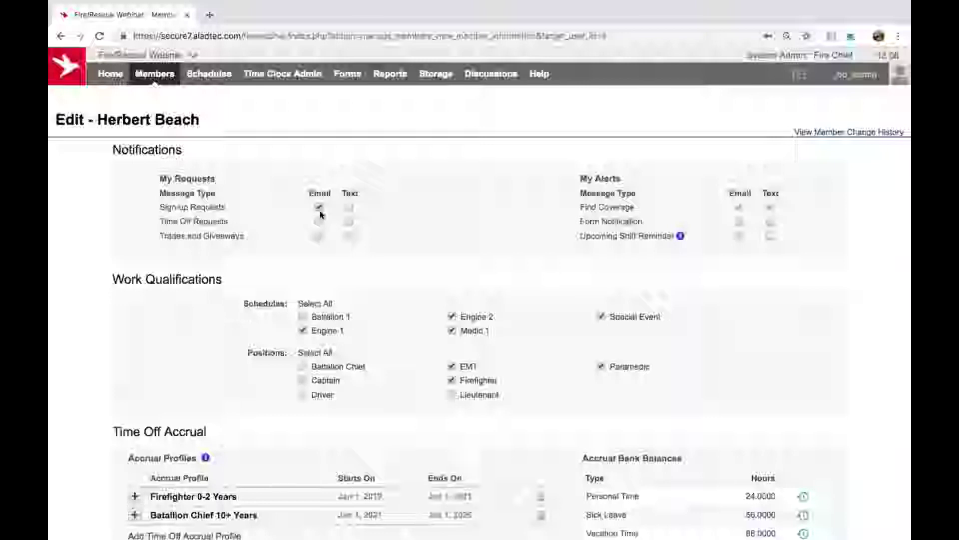
click(349, 222)
click(349, 236)
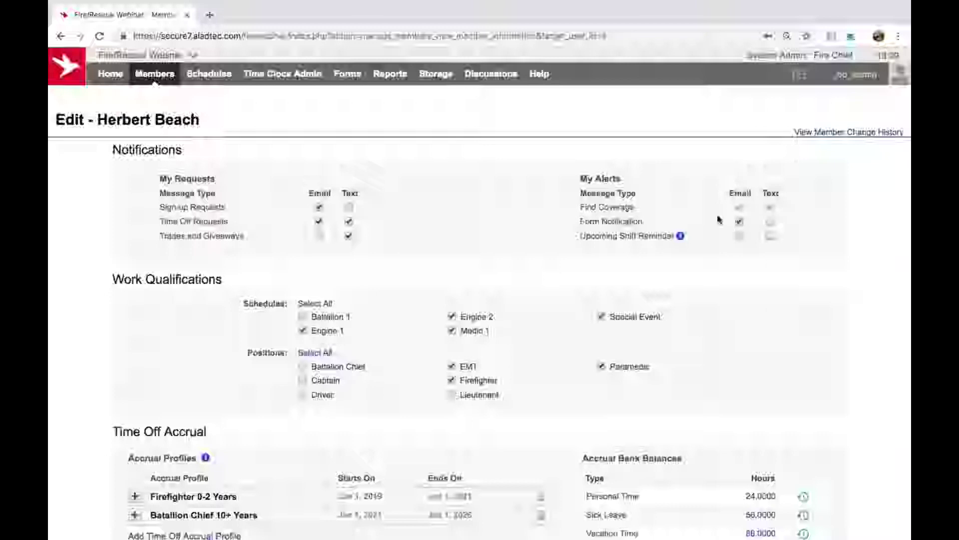
click(770, 237)
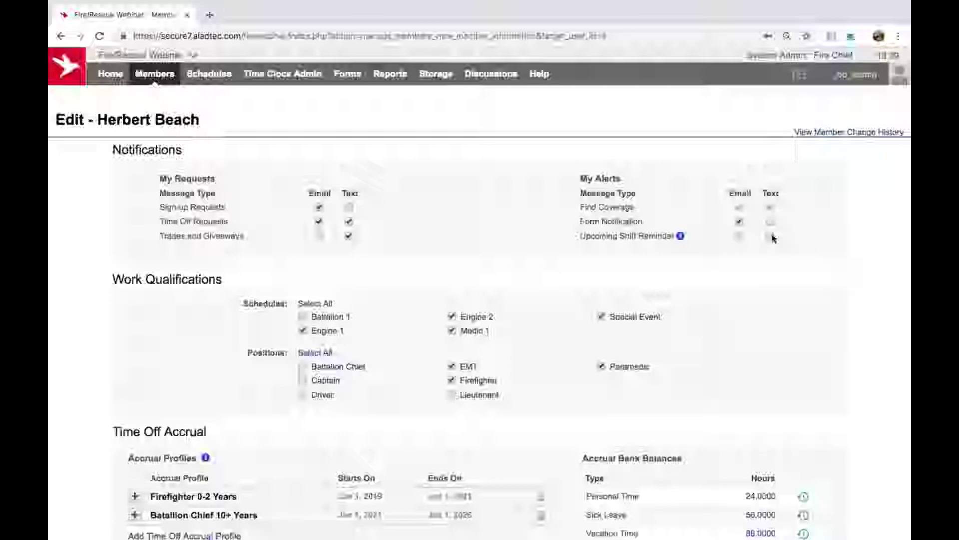
mouse_move(681, 236)
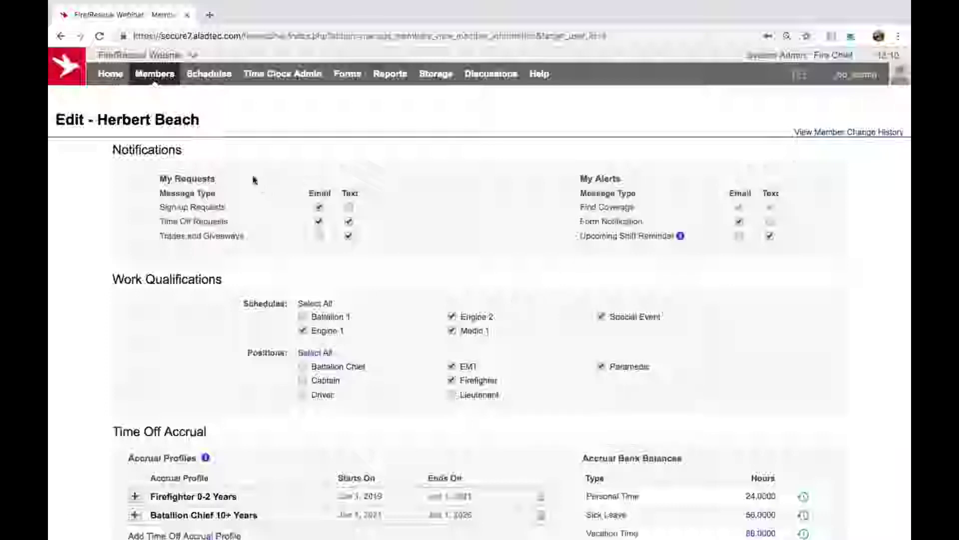
Step: Open My Info in a new browser tab and examine the Notify Me of Other Members' Requests table under Notifications
mouse_move(154, 75)
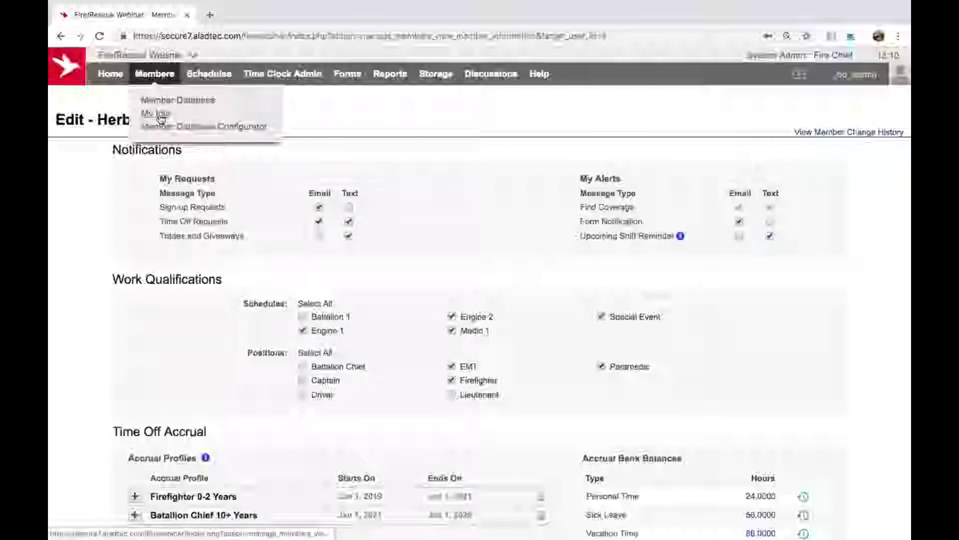
click(160, 115)
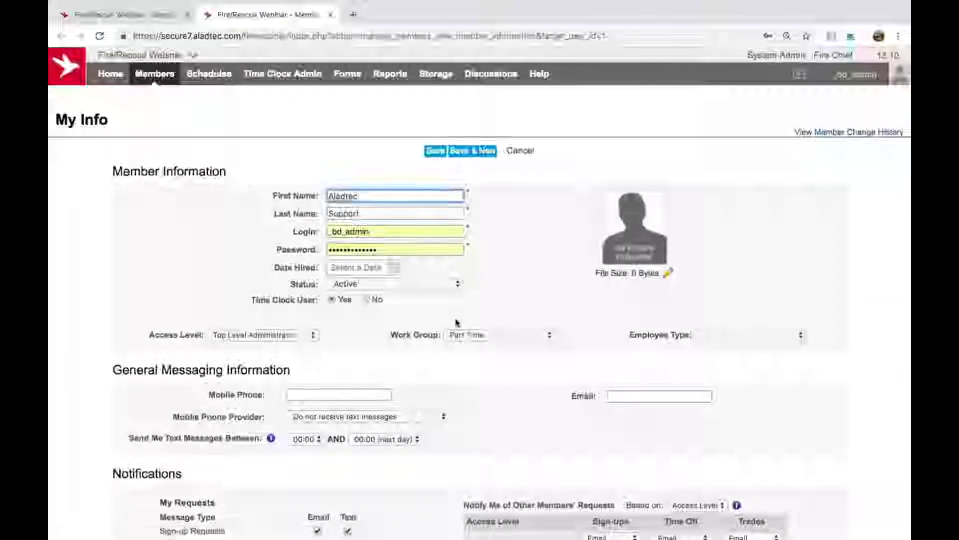
scroll(456, 322, down, 6)
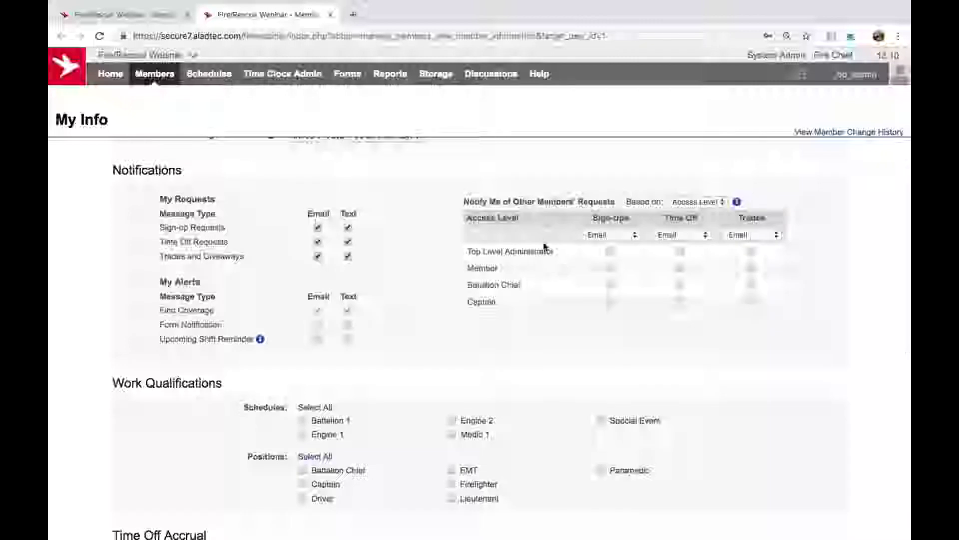
scroll(560, 193, down, 1)
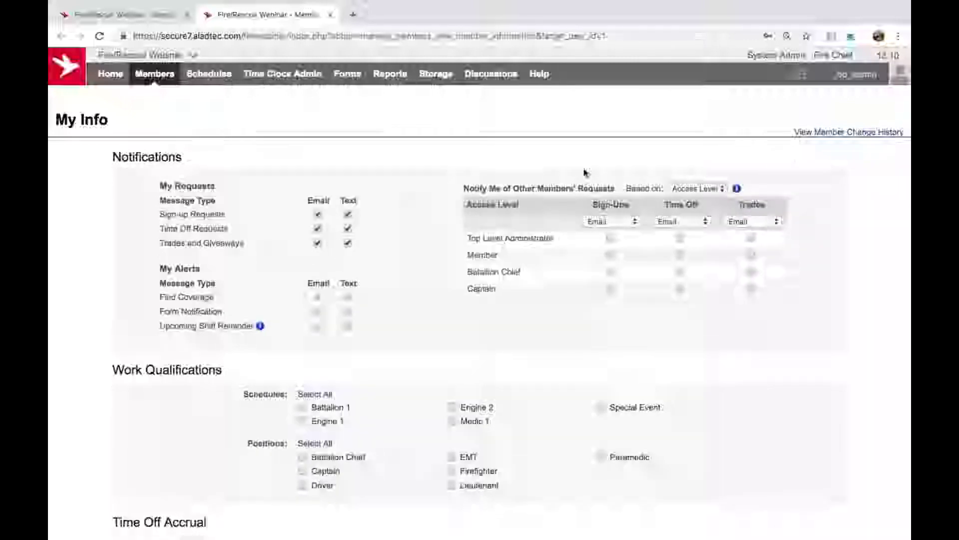
drag(463, 188, 779, 294)
click(762, 336)
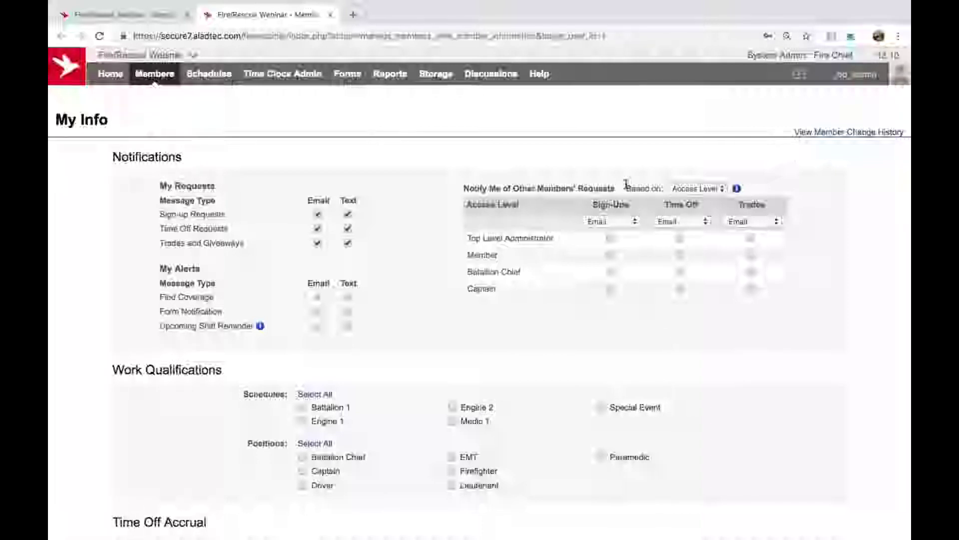
Step: Base the notifications of other members' requests on Work Group and set the Sign-Ups delivery method to Text
click(701, 189)
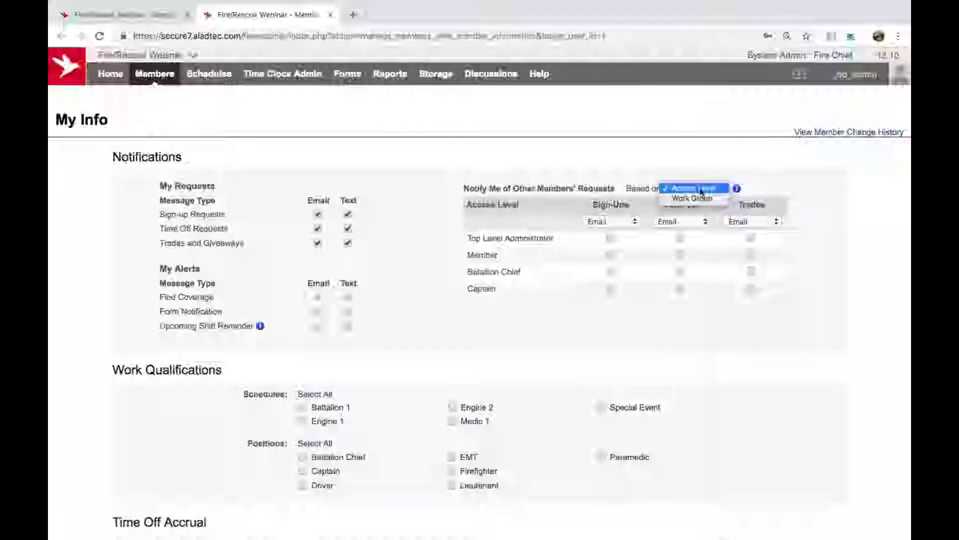
click(706, 199)
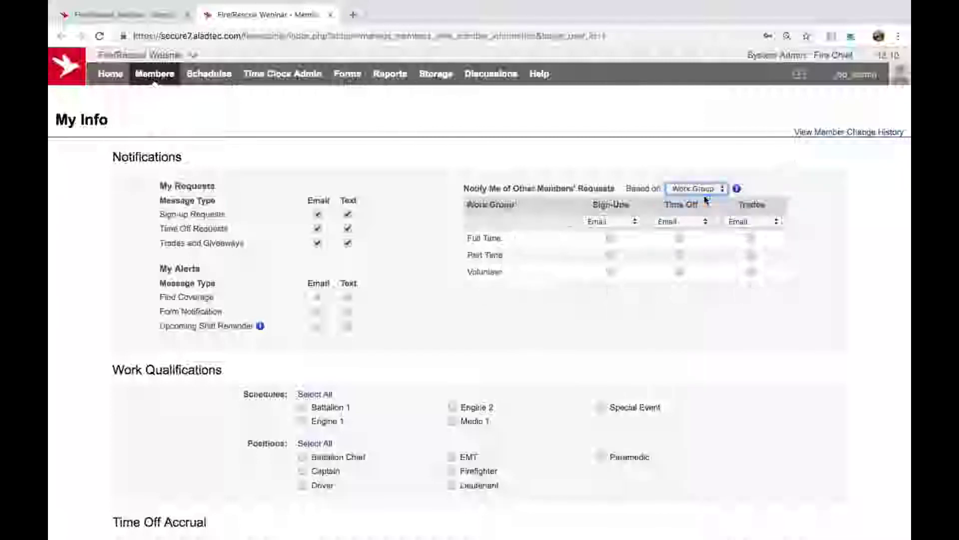
click(620, 221)
click(615, 232)
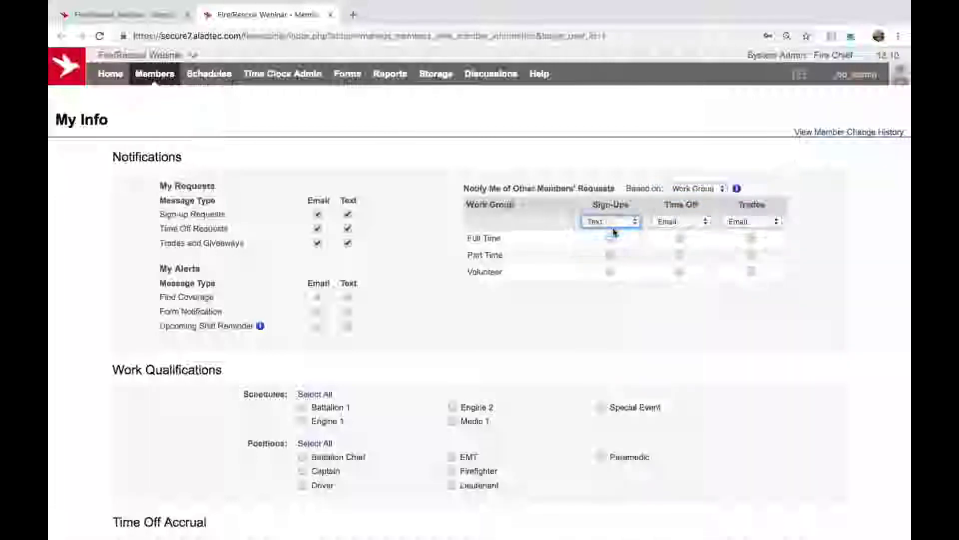
Step: Enable Sign-Ups, Time Off and Trades notifications for the Part Time work group and return the Sign-Ups delivery method to Email
click(610, 255)
click(680, 254)
click(752, 256)
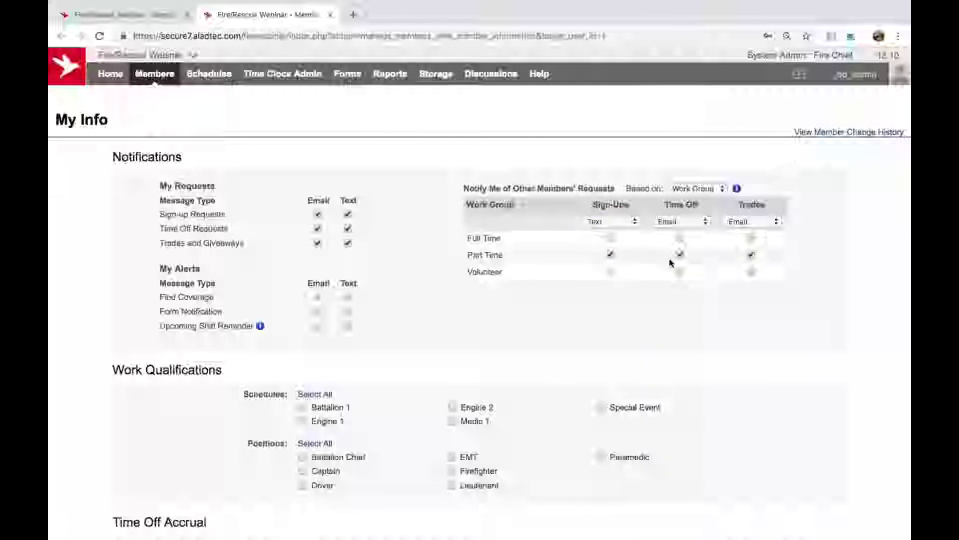
click(631, 221)
click(629, 216)
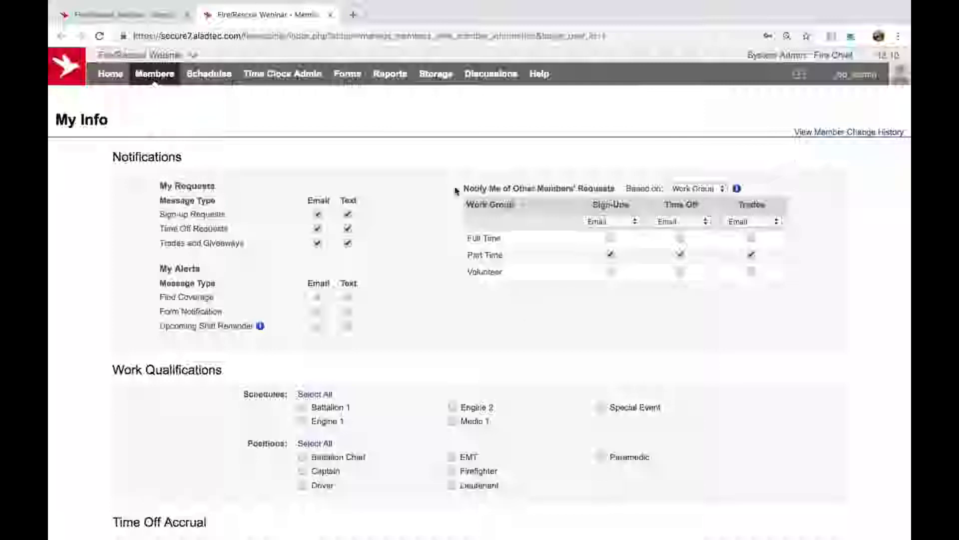
Step: Return to the member's edit page in the other browser tab and review its Work Qualifications and Time Off Accrual sections
key(ctrl+shift+Tab)
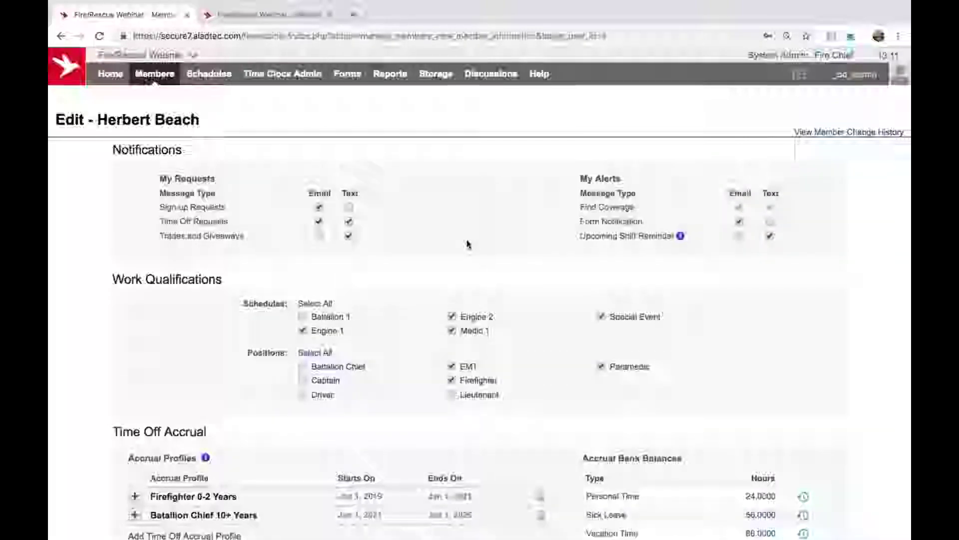
scroll(468, 244, down, 3)
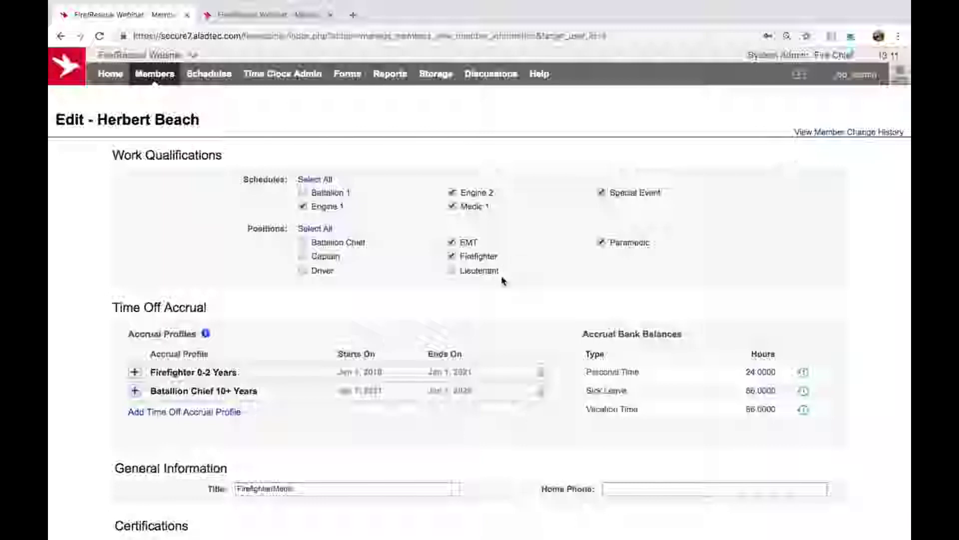
scroll(442, 308, down, 3)
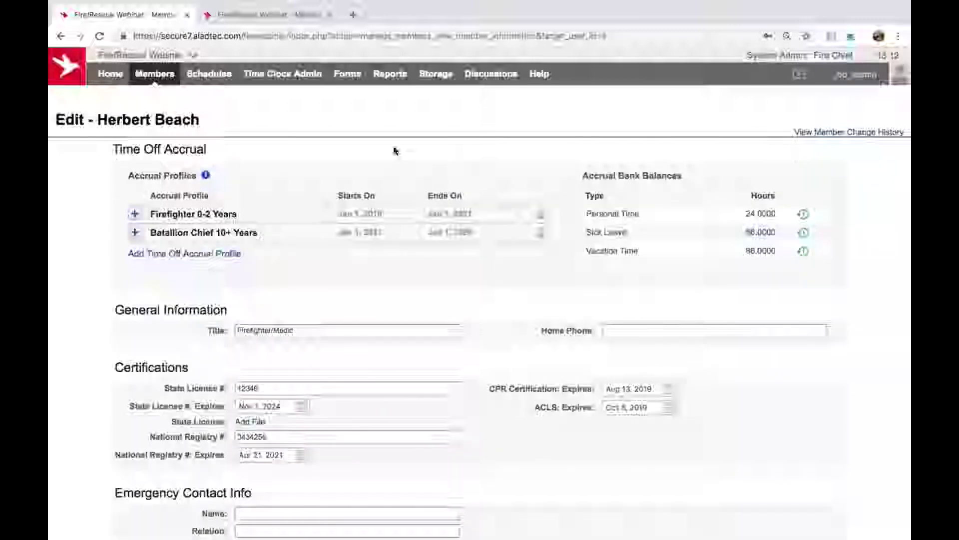
Step: Check the accrual rates of the Firefighter 0-2 Years and Batallion Chief 10+ Years profiles, and look over the Certifications and Emergency Contact Info sections
click(260, 216)
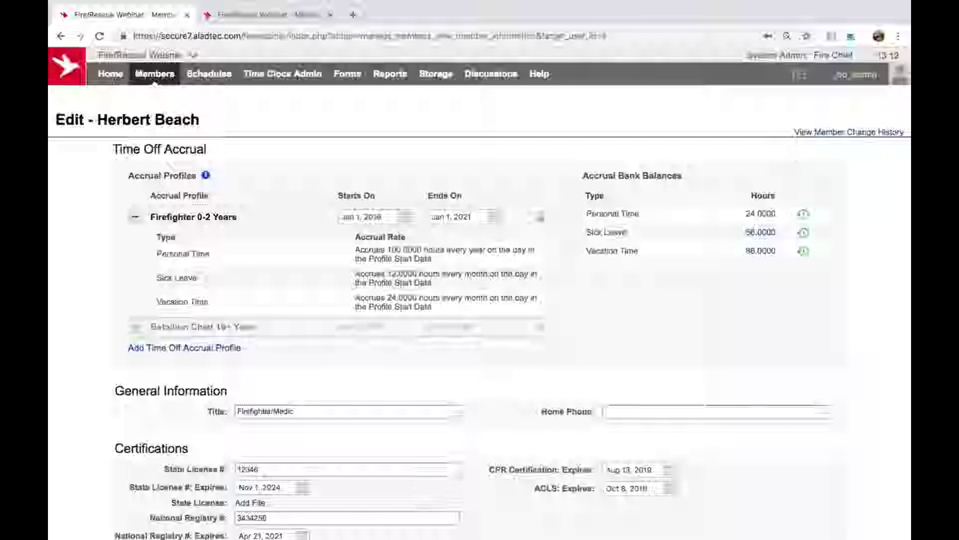
click(135, 217)
click(180, 233)
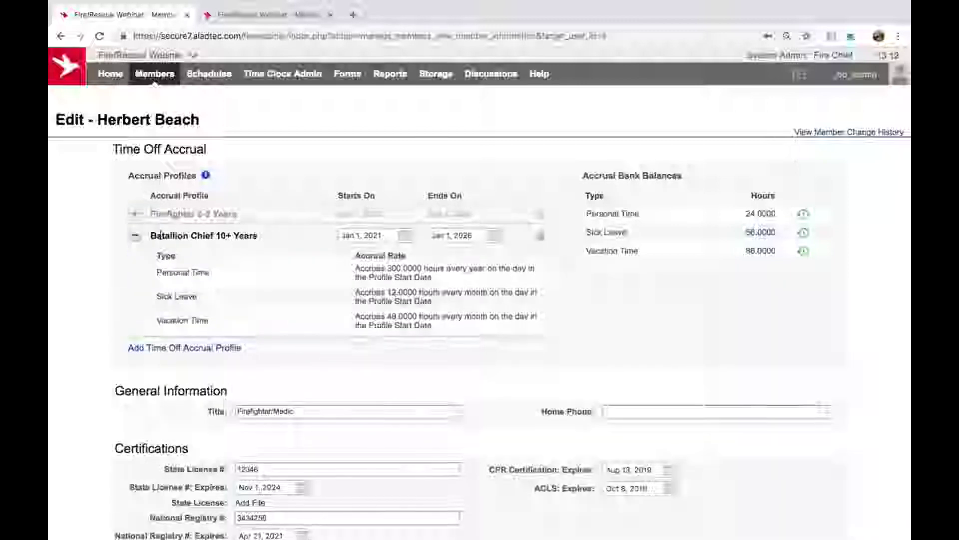
click(135, 235)
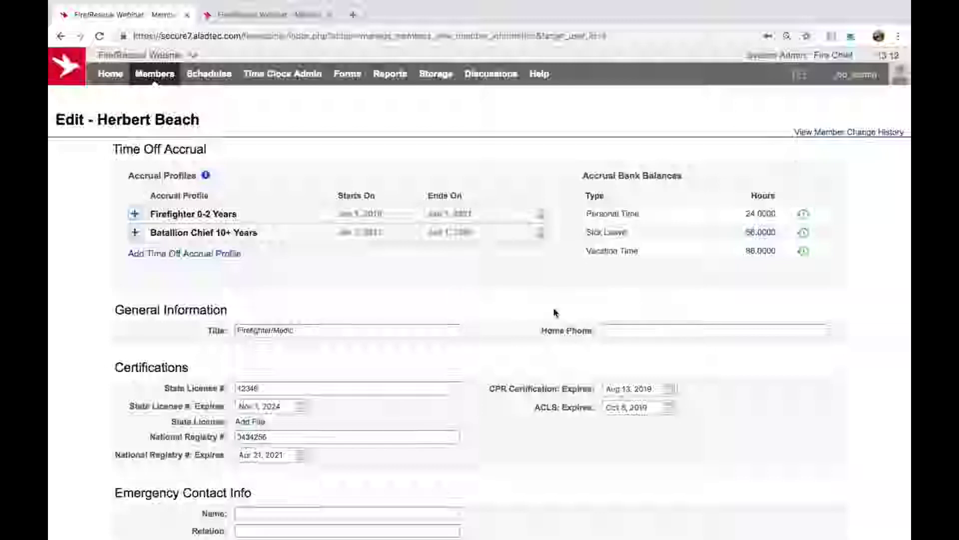
scroll(509, 431, down, 5)
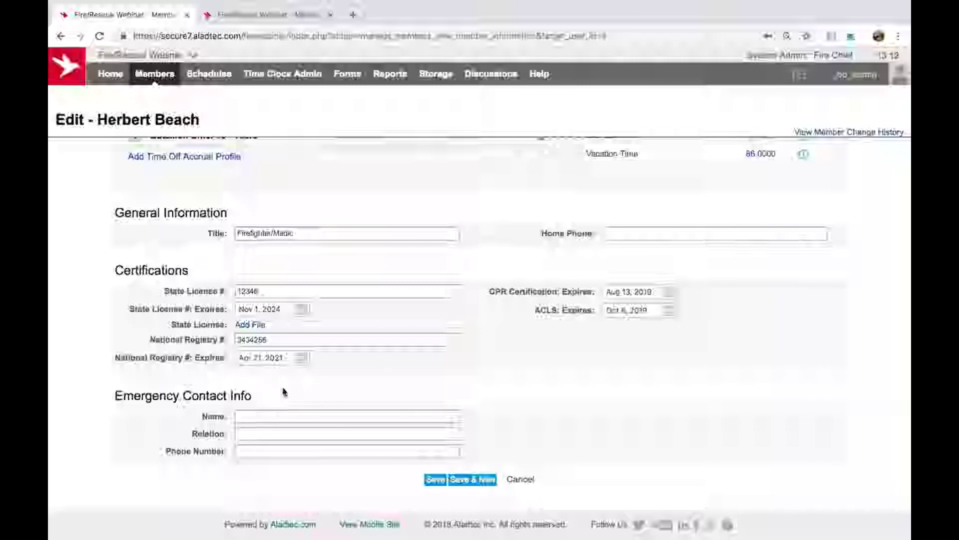
Step: Open the Member Database Configurator and look through its General Information, Certifications and Emergency Contact Info sections
mouse_move(156, 83)
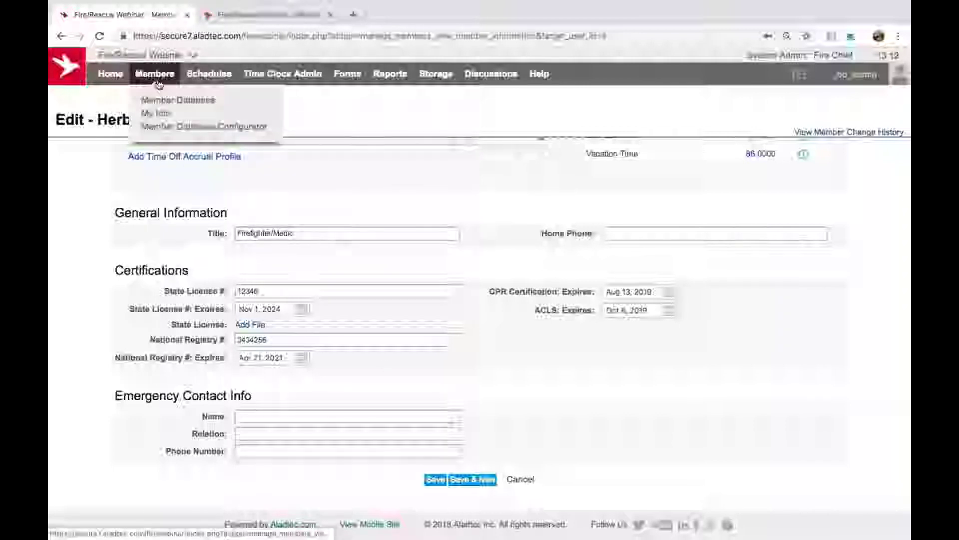
click(203, 125)
click(570, 186)
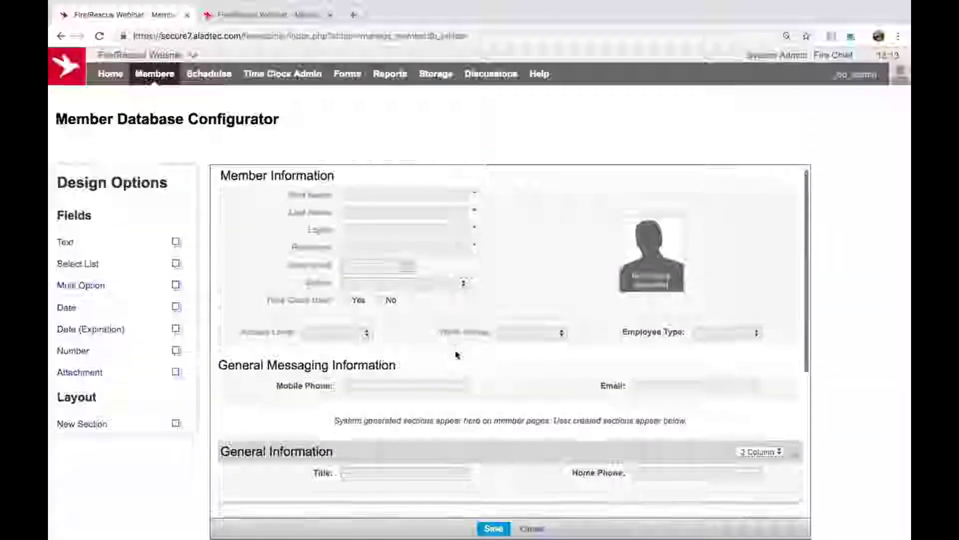
scroll(455, 354, down, 5)
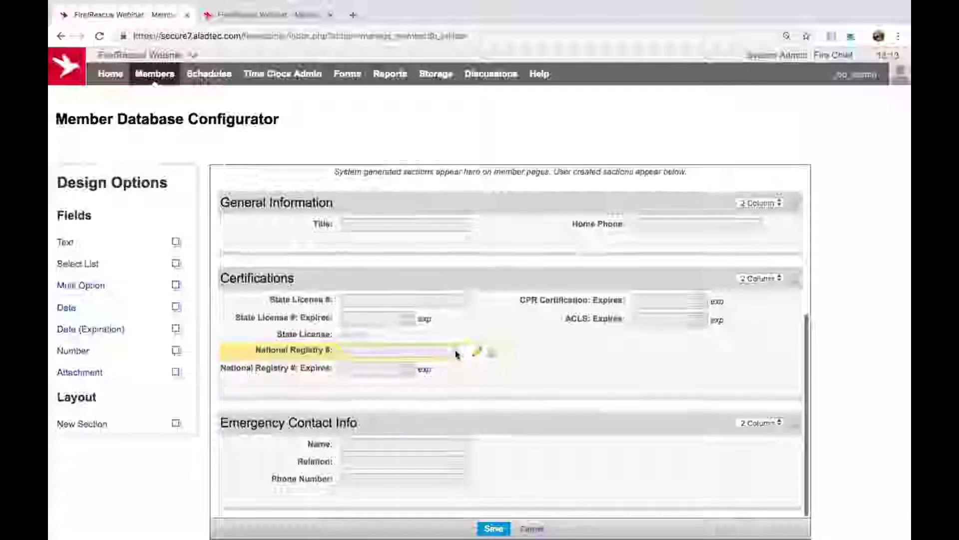
Step: Add a Text field, a Select List field and a Multi Option field to the General Information section
drag(83, 243, 318, 255)
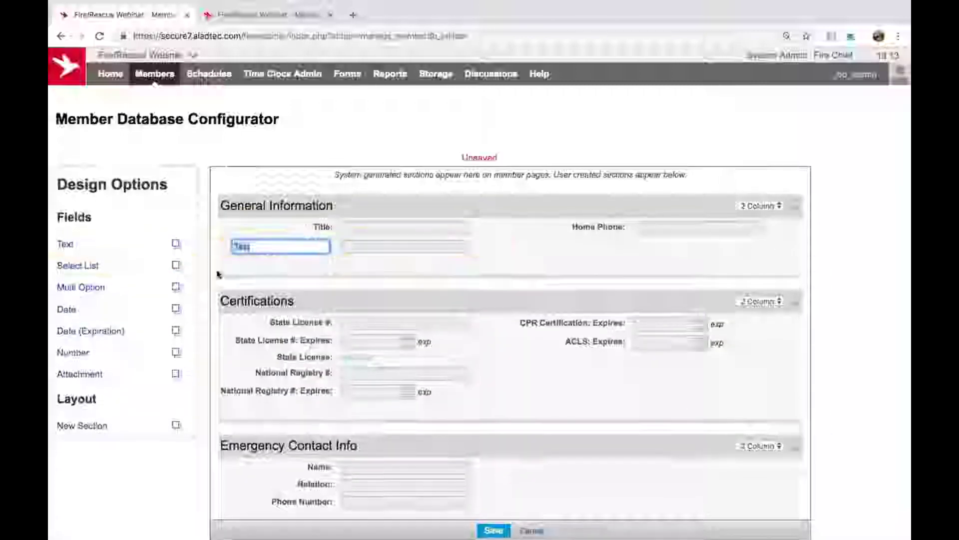
drag(103, 266, 598, 250)
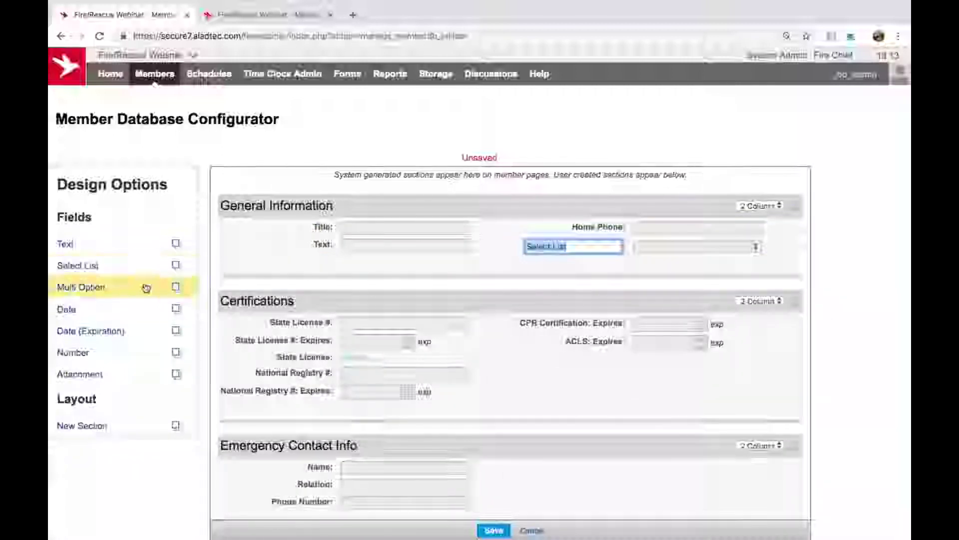
drag(116, 298, 280, 267)
Step: Open the labels of the Text and Multi Option fields in the General Information section for editing
click(322, 245)
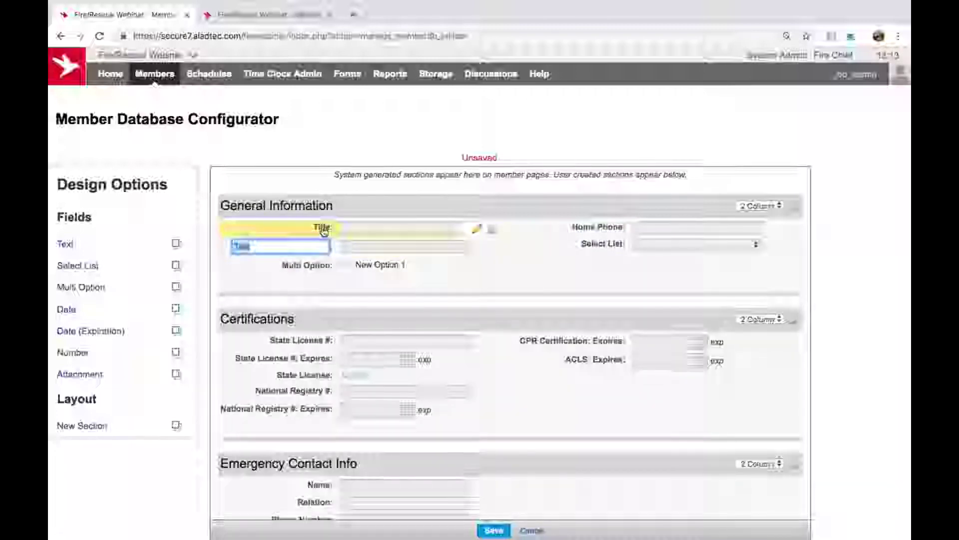
click(323, 227)
click(323, 245)
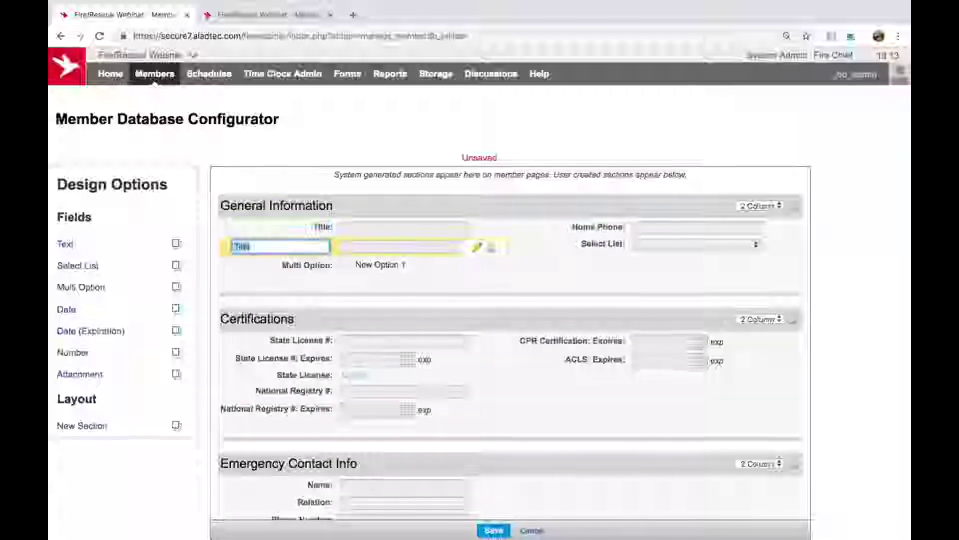
click(320, 265)
click(418, 444)
scroll(418, 444, down, 1)
scroll(418, 443, down, 1)
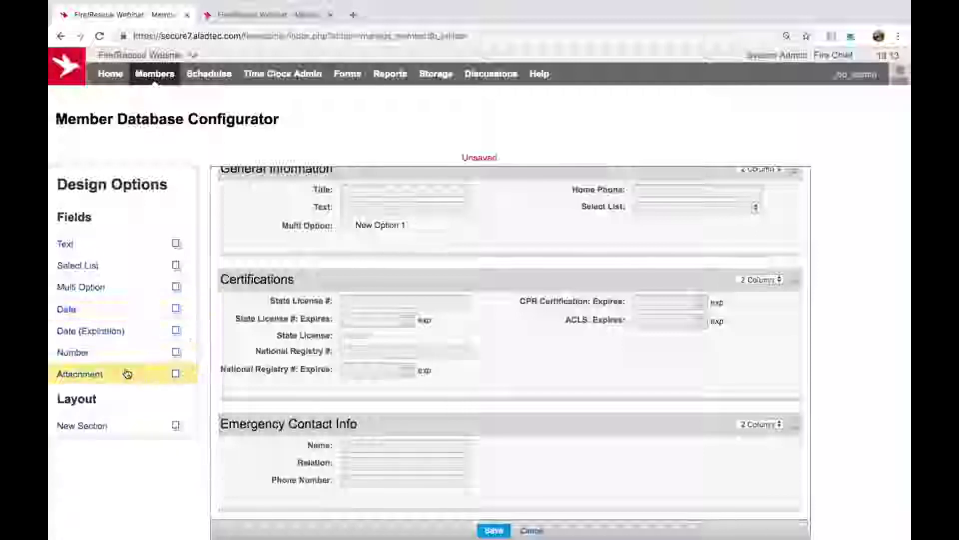
Step: Add an Attachment field to the Certifications section and label it "ACLS: Expires", copied from the existing field's label
drag(125, 378, 585, 385)
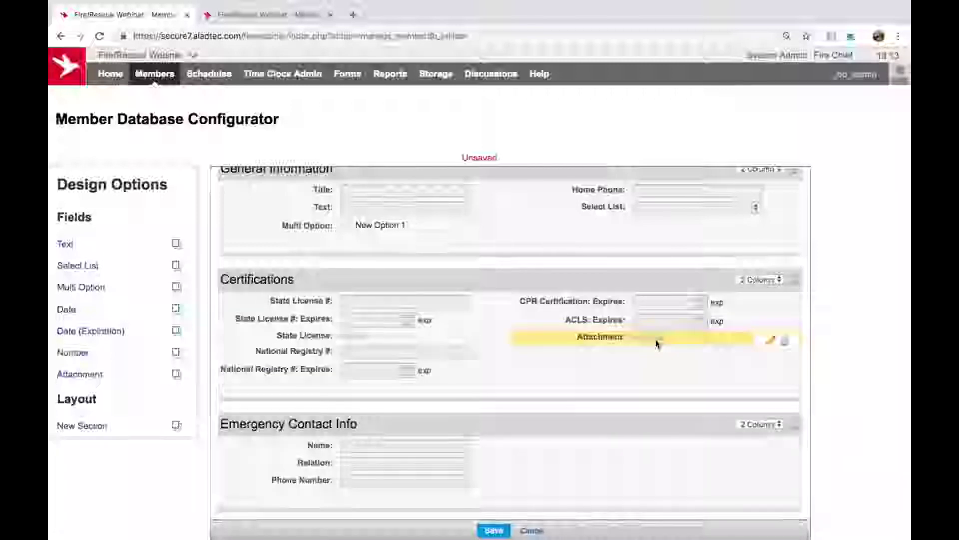
double_click(604, 320)
key(ctrl+c)
double_click(600, 343)
key(ctrl+v)
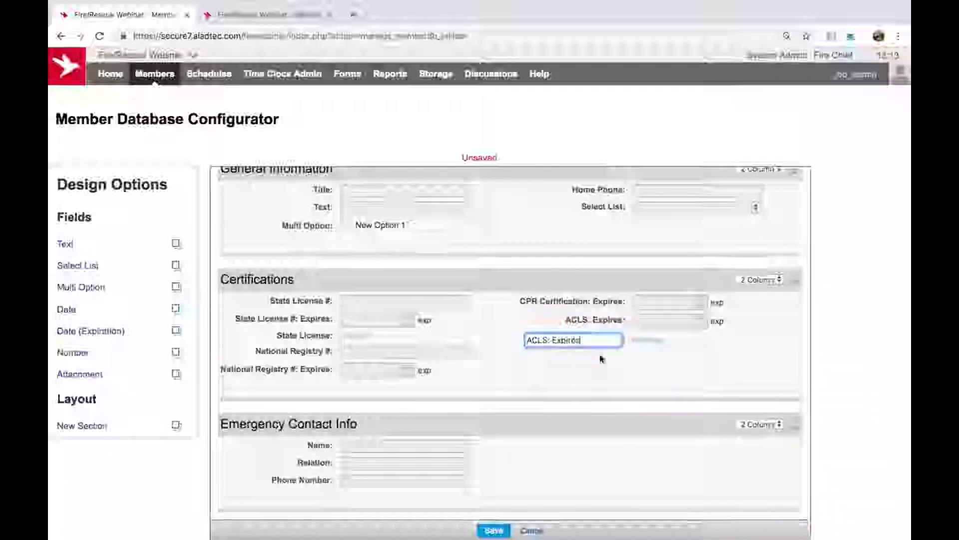
key(Return)
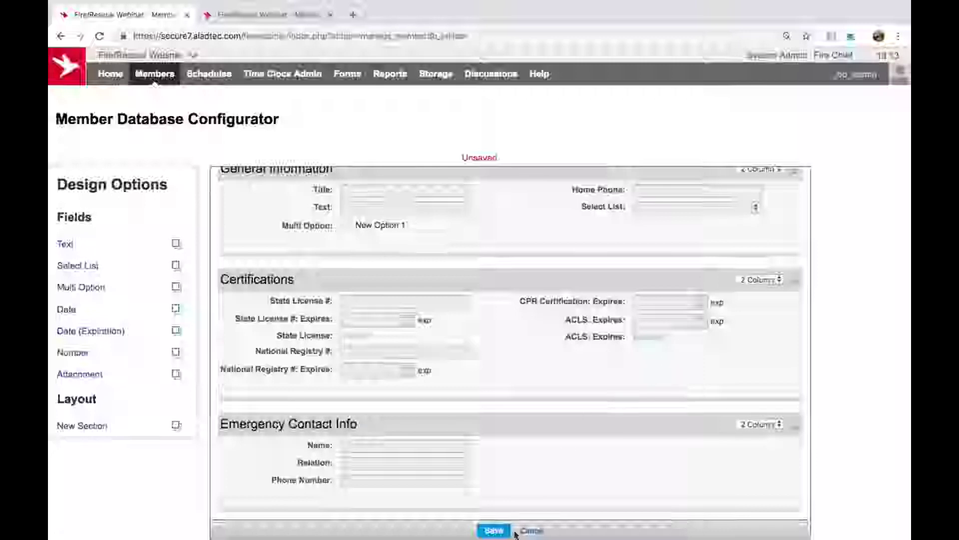
Step: Discard all unsaved changes in the Member Database Configurator and open the Member Database list
click(533, 530)
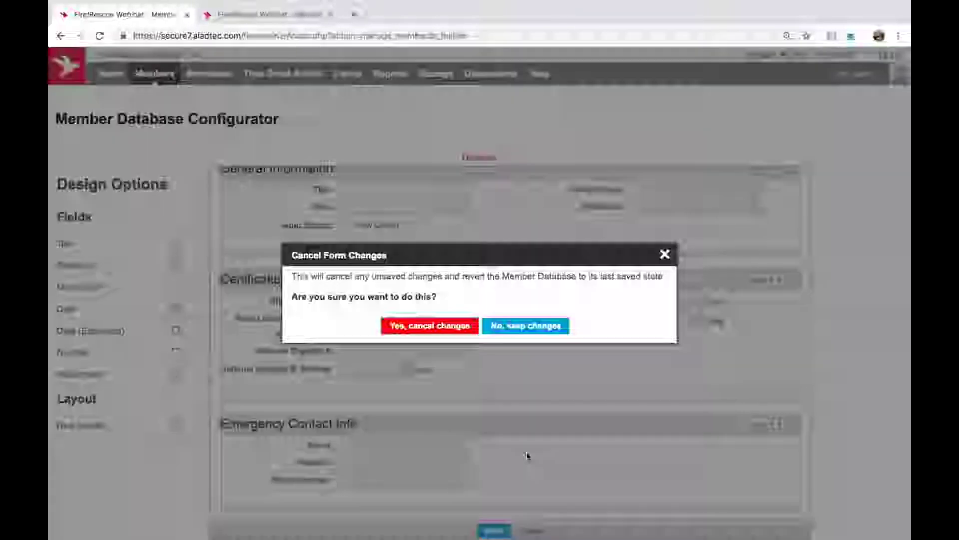
click(434, 326)
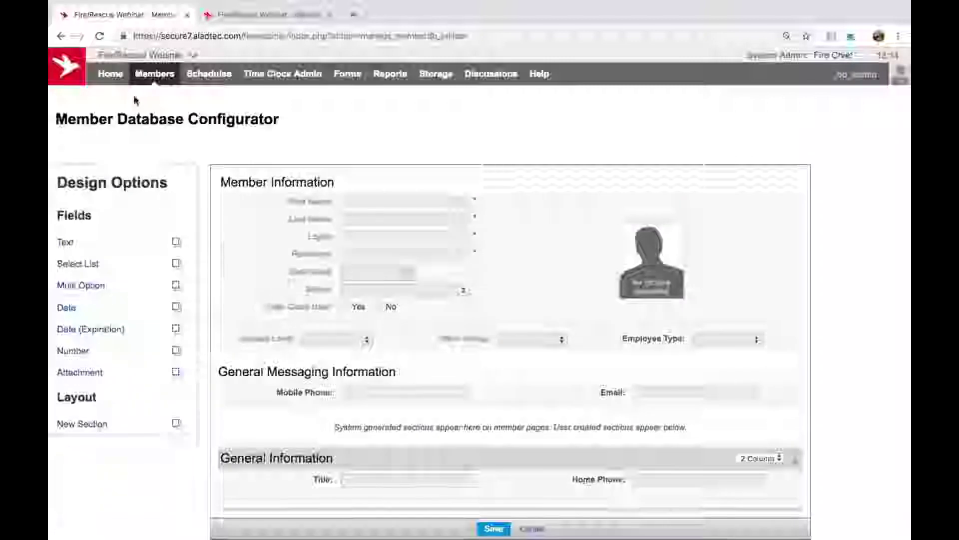
click(144, 88)
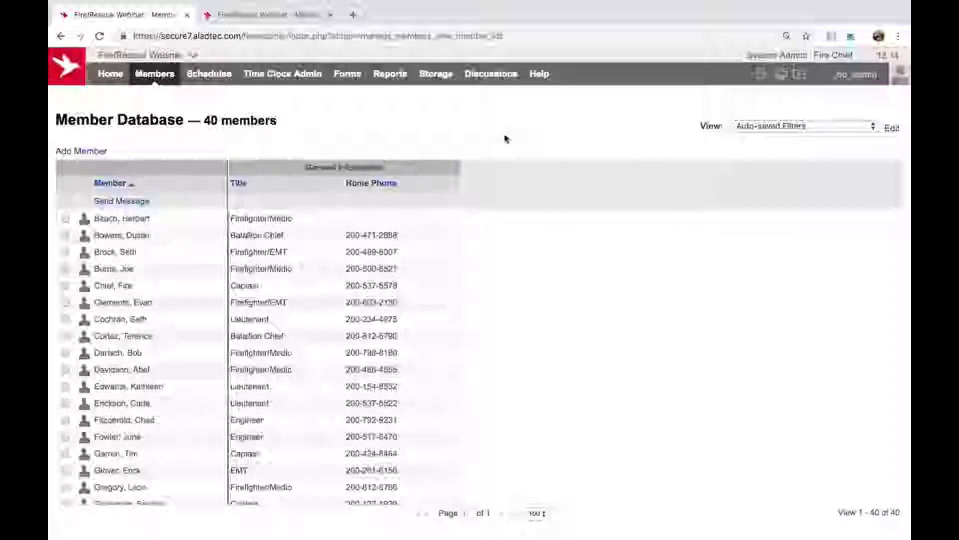
Step: Select all members in the Member Database and look over the Send Group Message form, closing it without sending
click(65, 201)
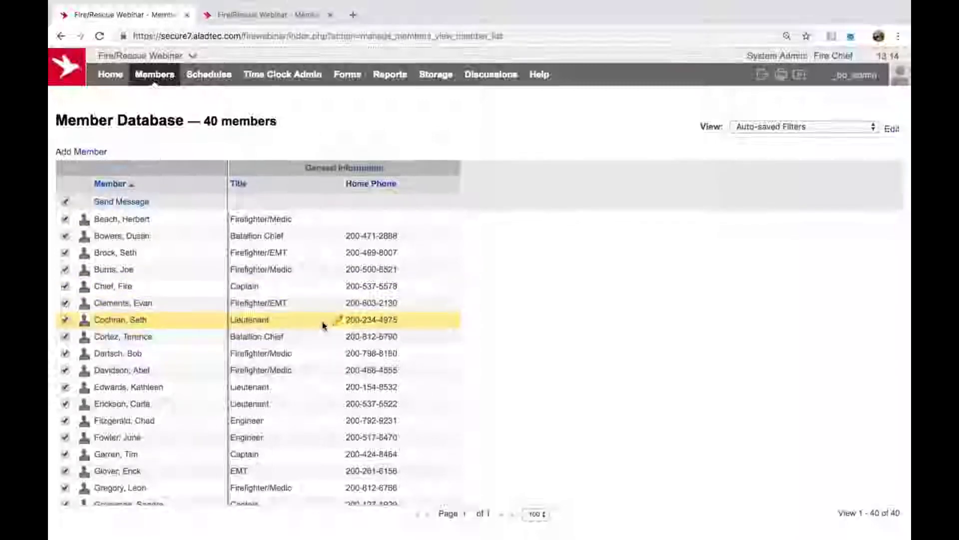
scroll(323, 325, down, 4)
scroll(322, 325, up, 4)
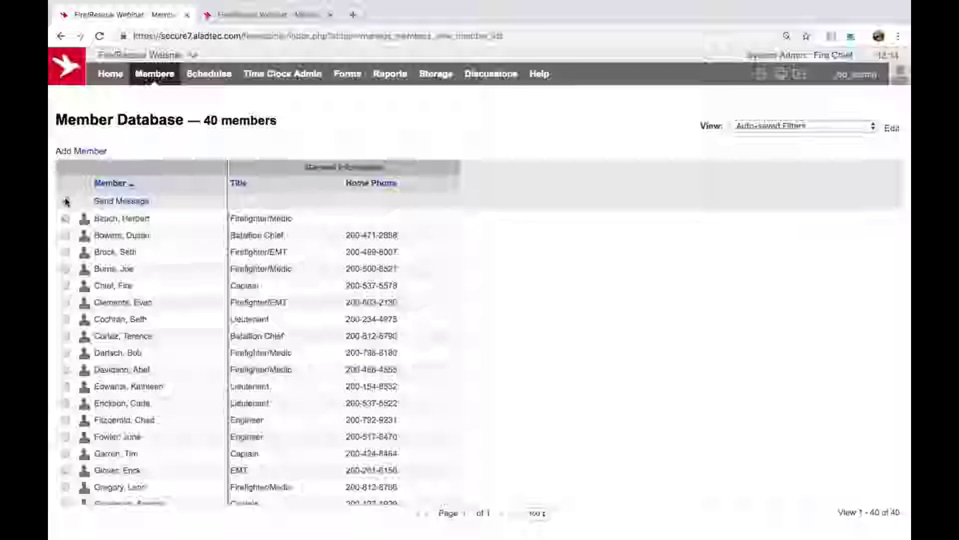
click(122, 201)
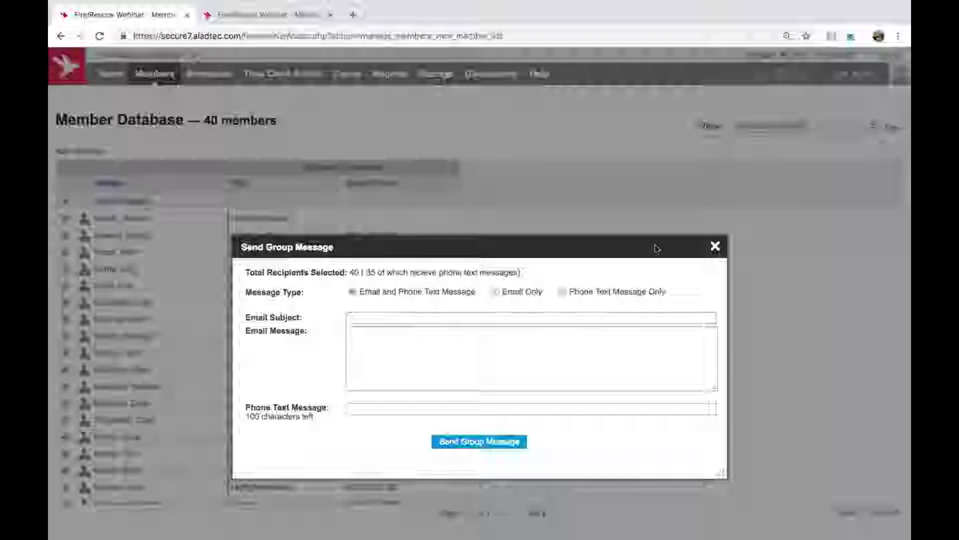
click(716, 246)
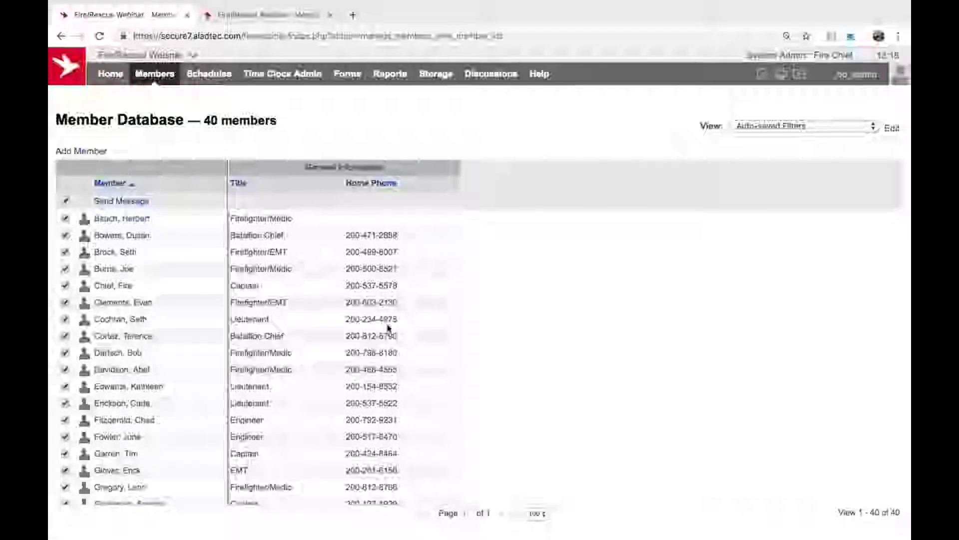
Step: Open the schedules in Monthly Calendar View and look through the November 2018 shifts, trades, sign-ups and time off
click(214, 83)
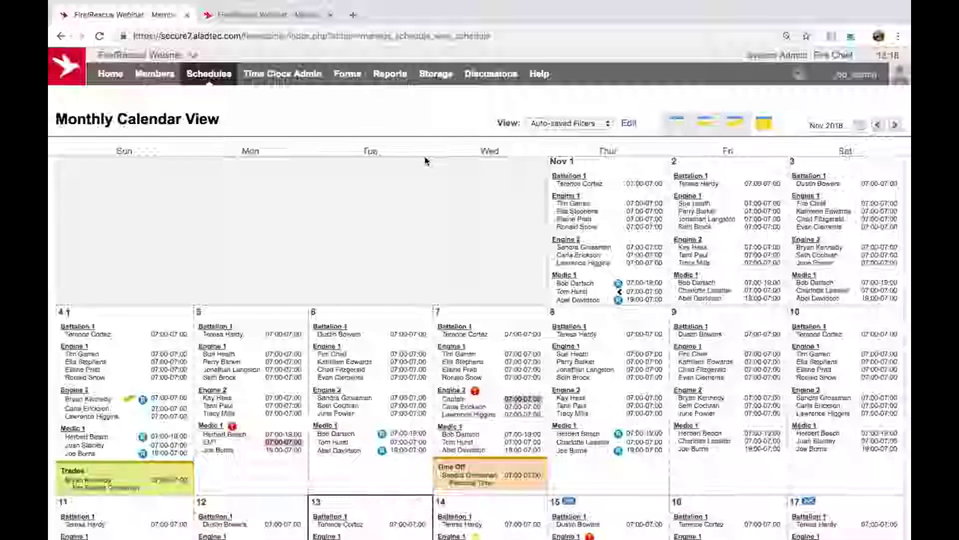
scroll(425, 160, down, 3)
scroll(424, 160, down, 1)
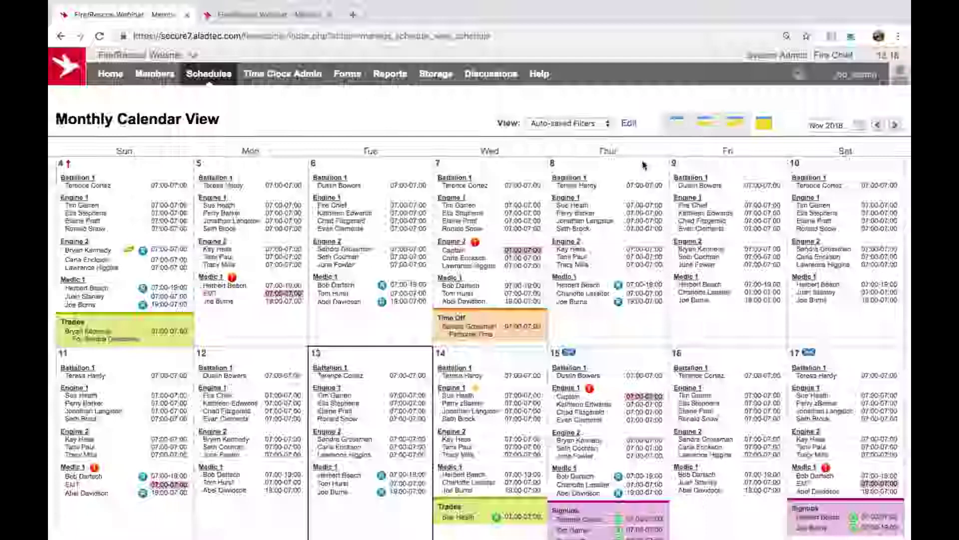
scroll(643, 165, down, 3)
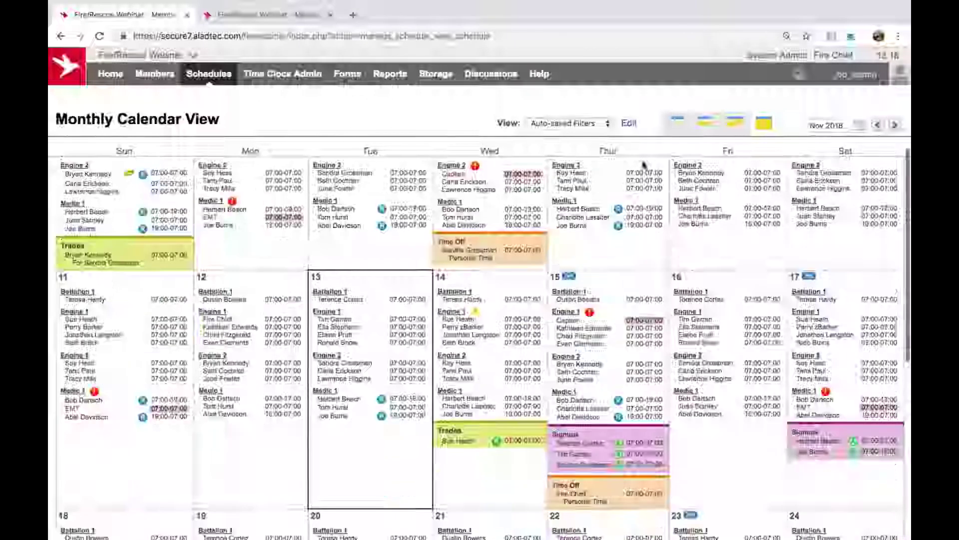
scroll(644, 165, down, 1)
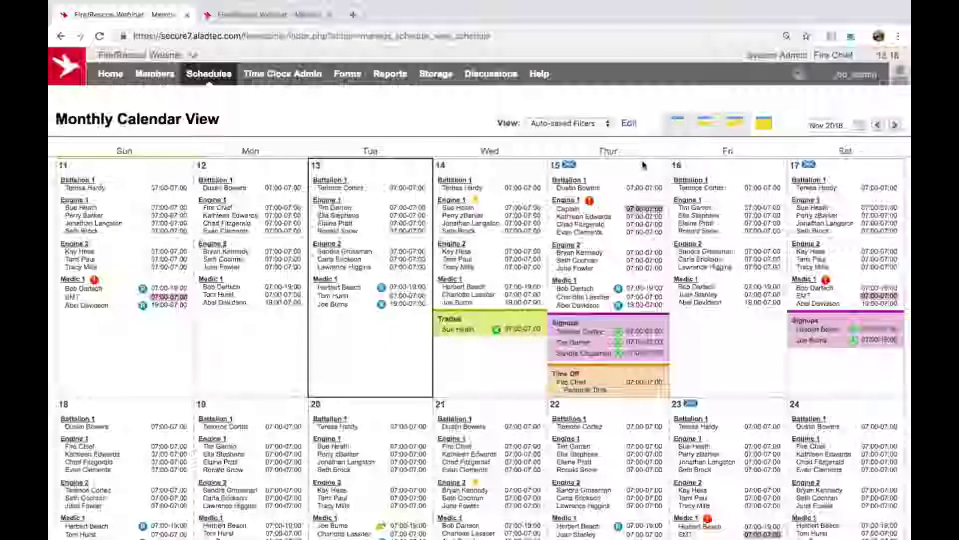
Step: Limit the monthly calendar's work schedules to Engine 1 and Engine 2 and save the filter set as "Station 2"
click(628, 125)
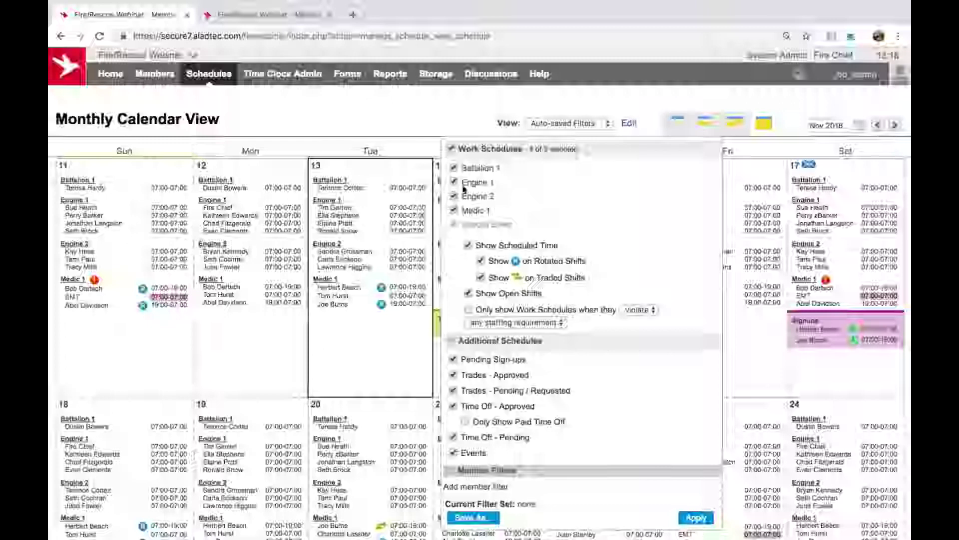
click(453, 149)
click(468, 182)
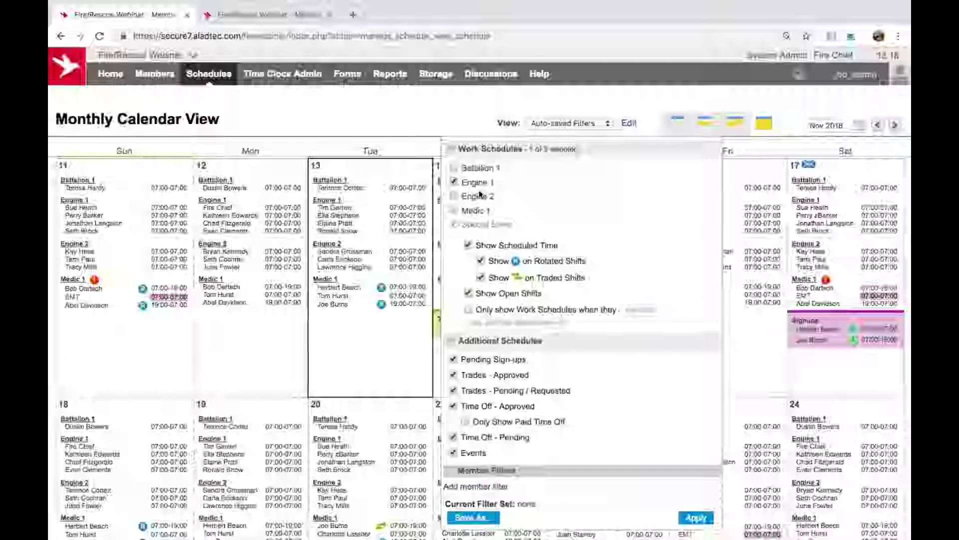
click(472, 517)
text(Statio)
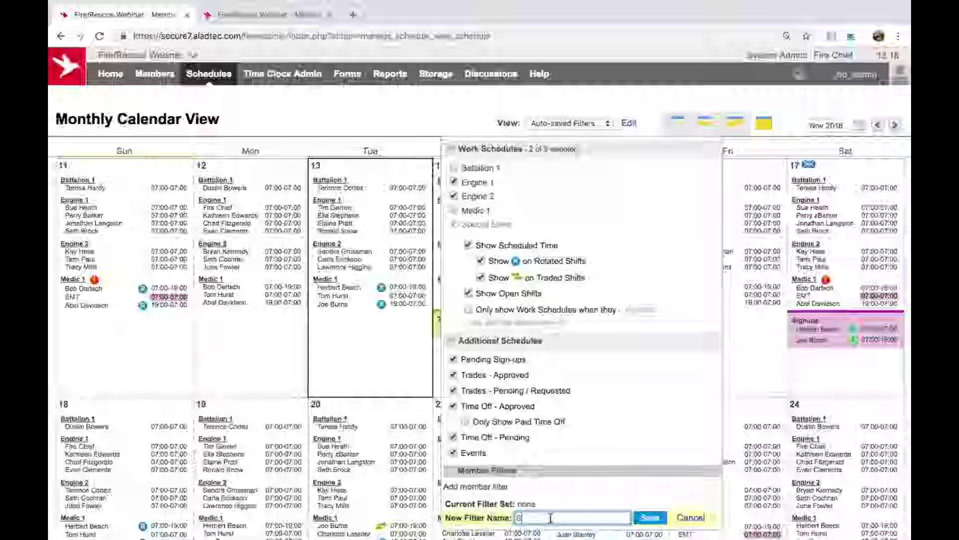
key(BackSpace)
key(BackSpace)
key(BackSpace)
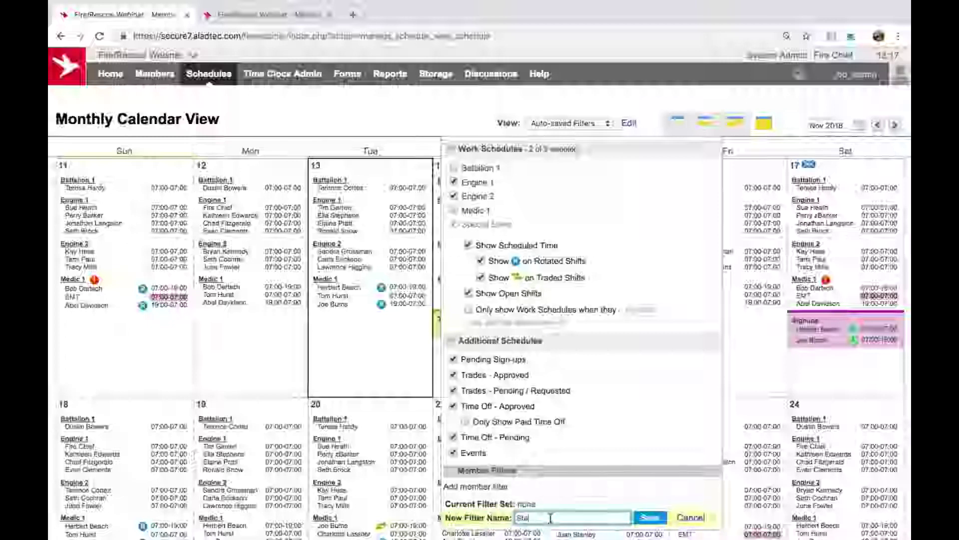
text(n 2)
click(649, 519)
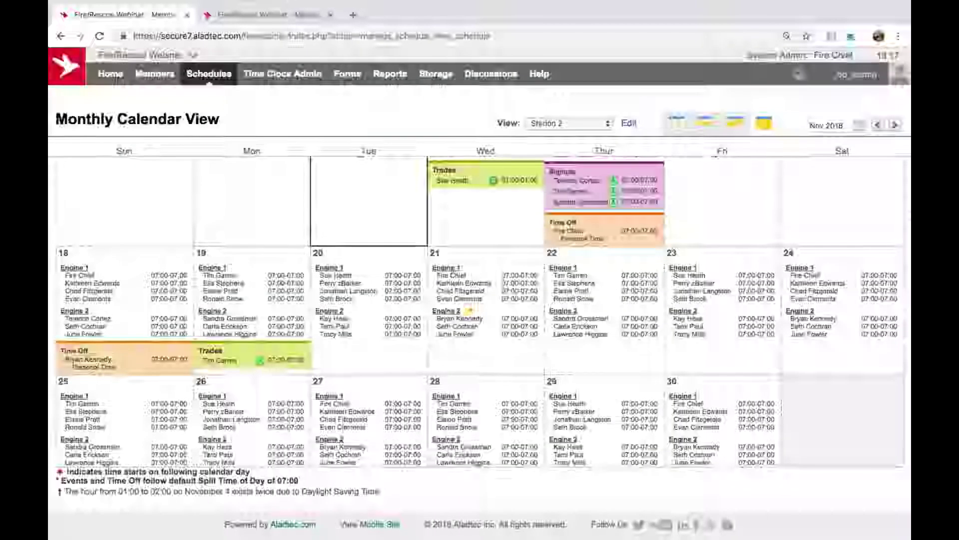
Step: Switch the monthly calendar to the other saved filter set and back to Station 2, comparing the schedules shown
scroll(609, 383, up, 2)
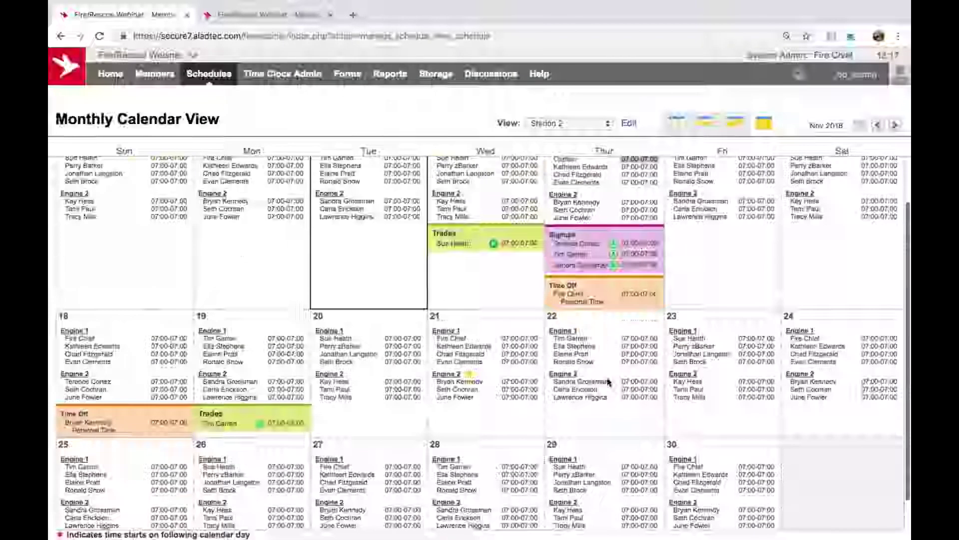
scroll(609, 380, down, 1)
click(587, 123)
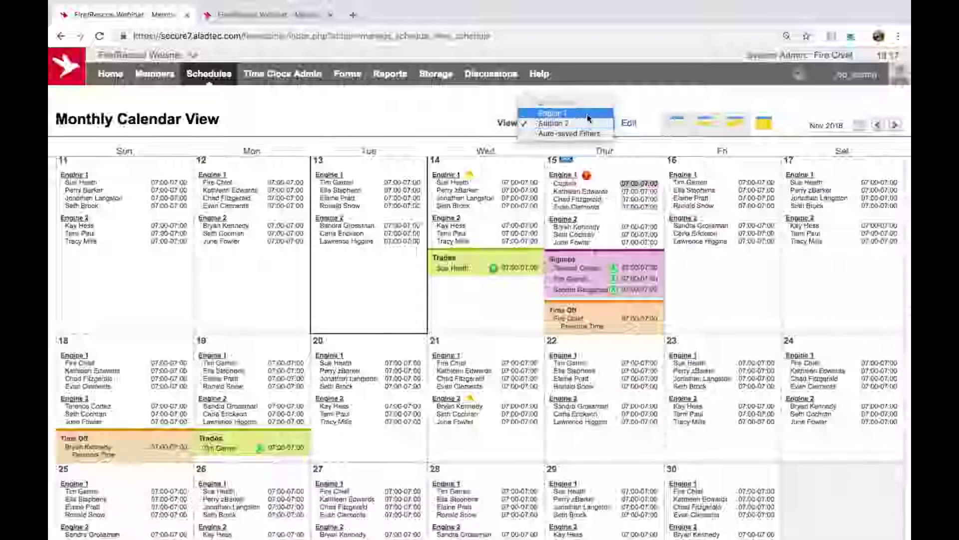
click(592, 123)
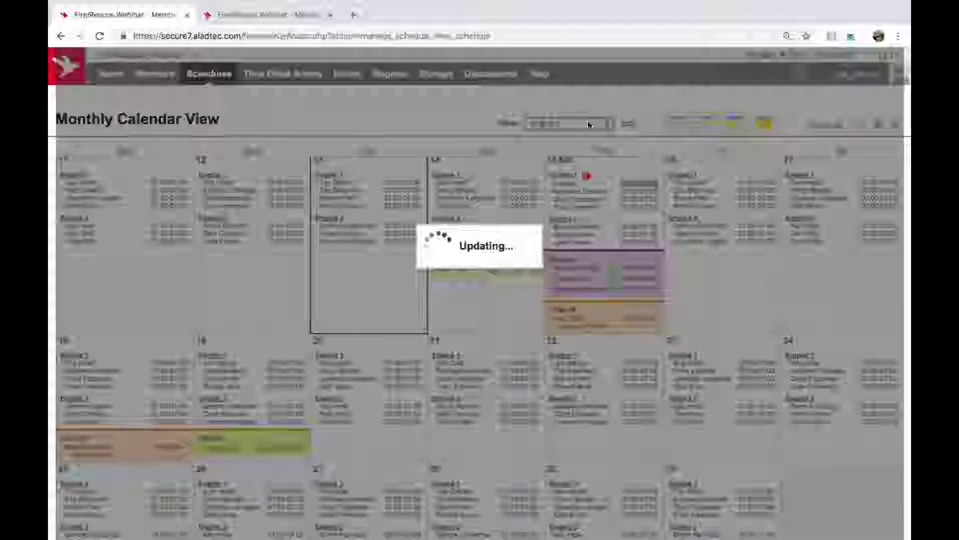
click(582, 124)
click(573, 135)
key(Down)
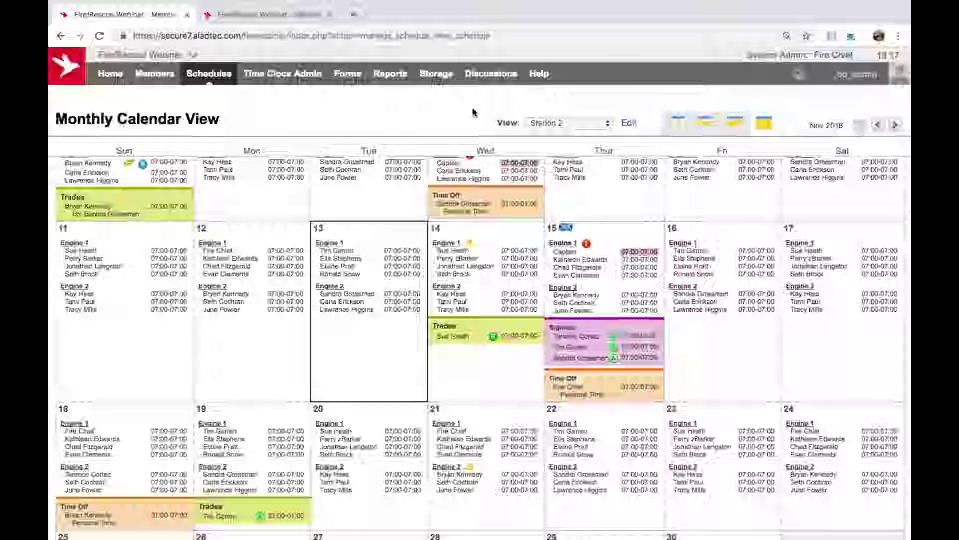
Step: Switch to Daily Blocks View, apply filters for Battalion 1, Engine 1, Engine 2 and Medic 1, and look over the day's staffing
mouse_move(678, 125)
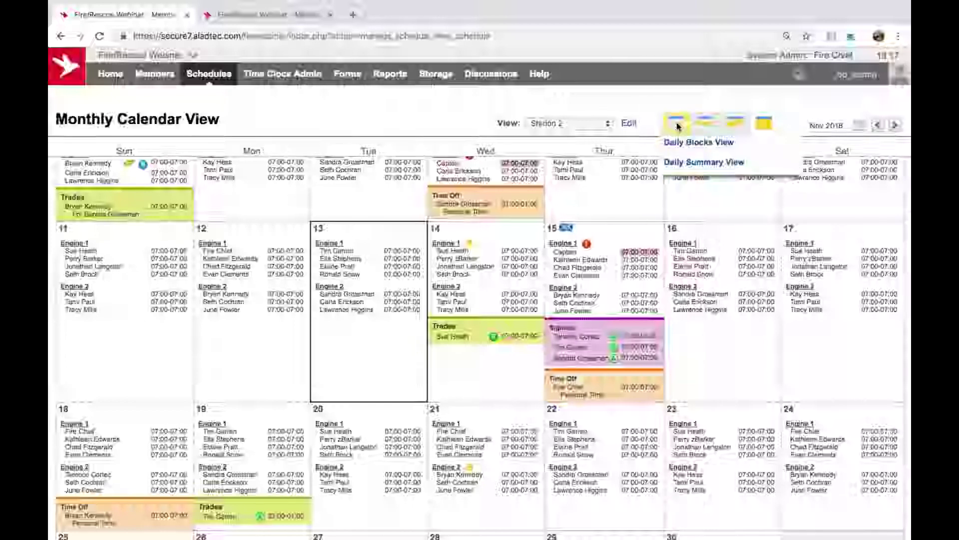
click(681, 144)
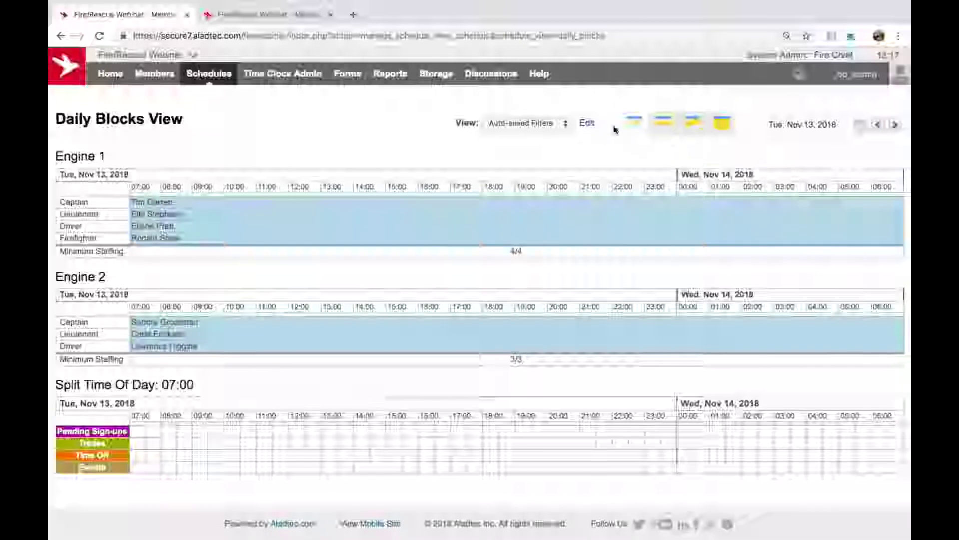
click(588, 123)
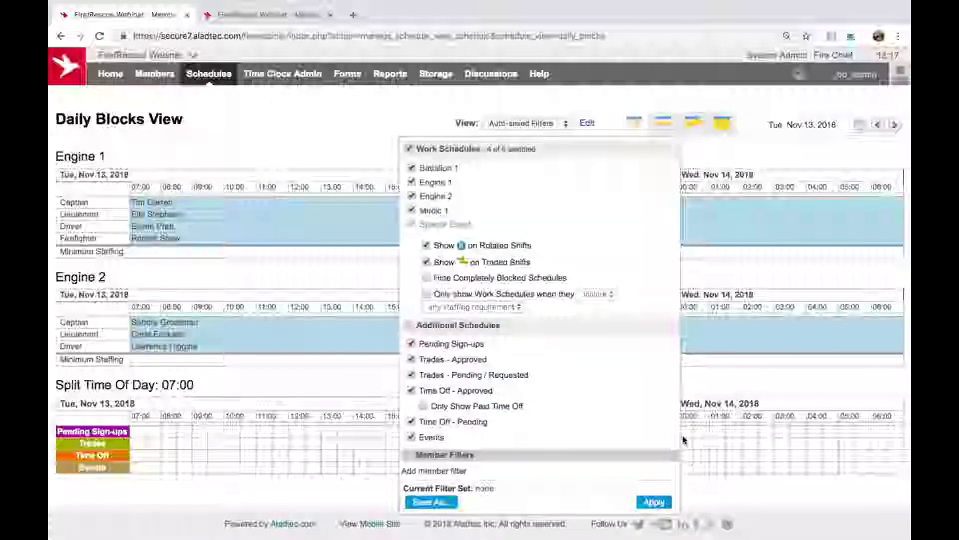
click(654, 501)
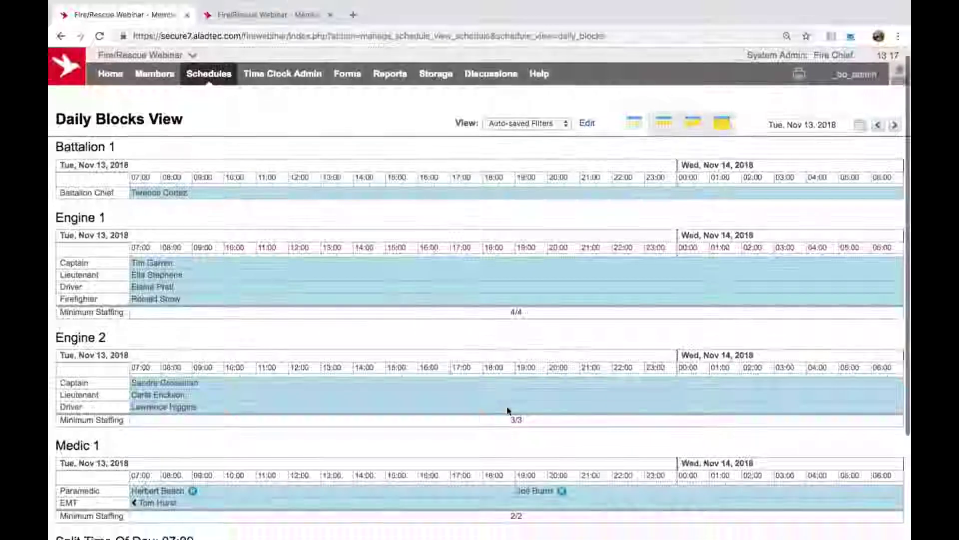
scroll(508, 411, down, 3)
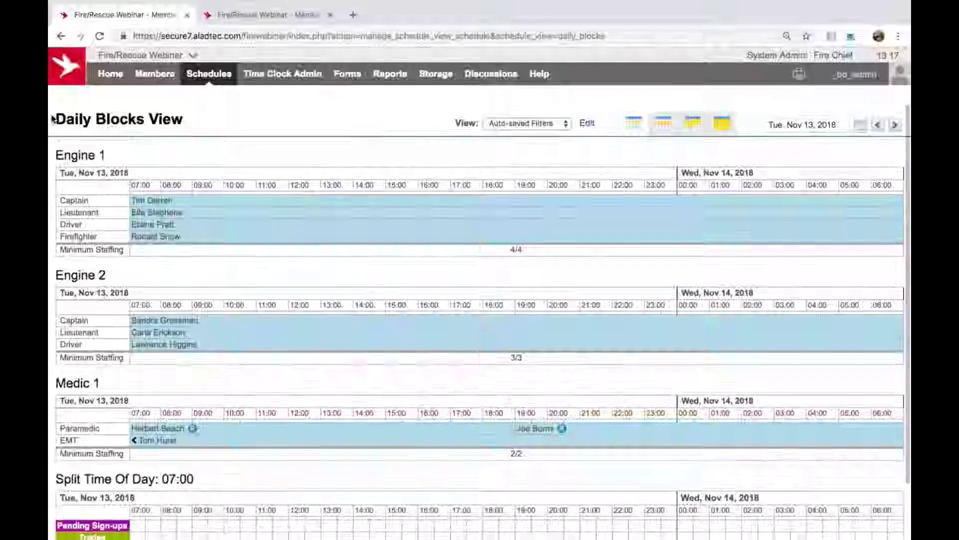
drag(536, 255, 492, 259)
click(492, 260)
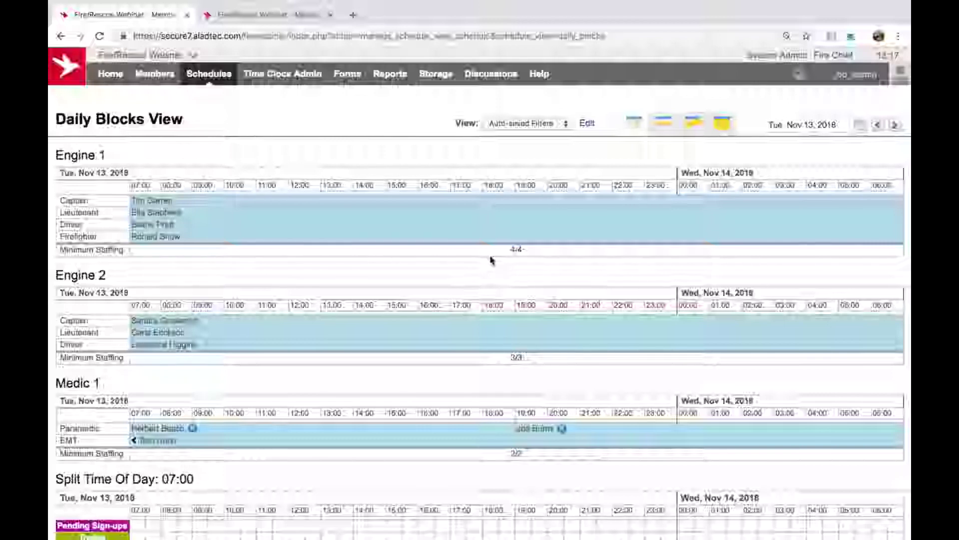
scroll(492, 260, down, 1)
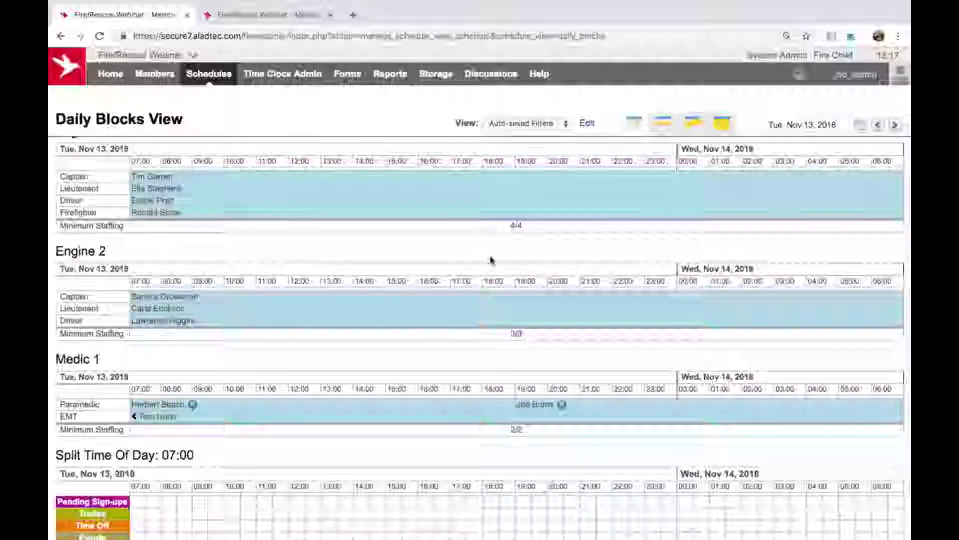
scroll(491, 259, up, 1)
Step: Switch to Daily Summary View and apply filters that include Show Scheduled Time for Battalion 1, Engine 1, Engine 2 and Medic 1
mouse_move(649, 131)
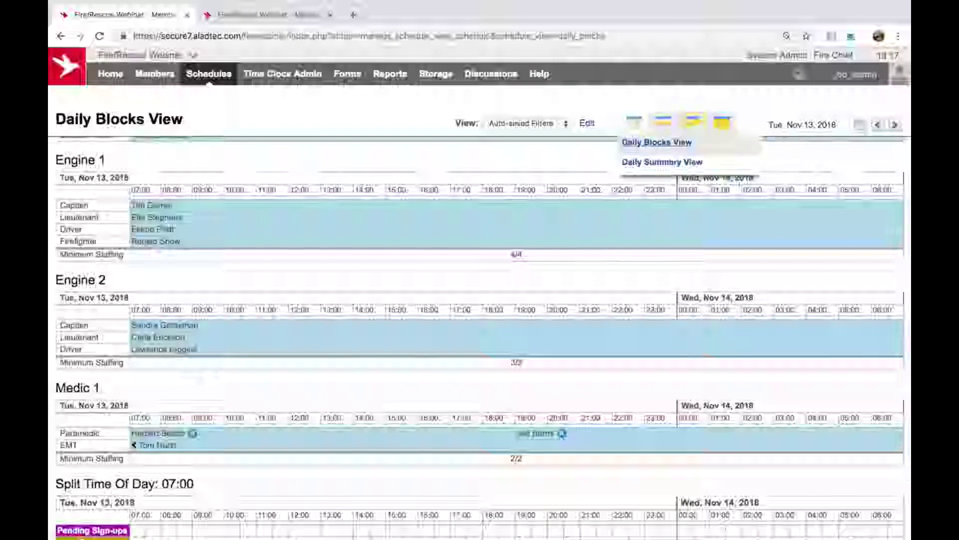
click(639, 162)
click(426, 245)
key(super+minus)
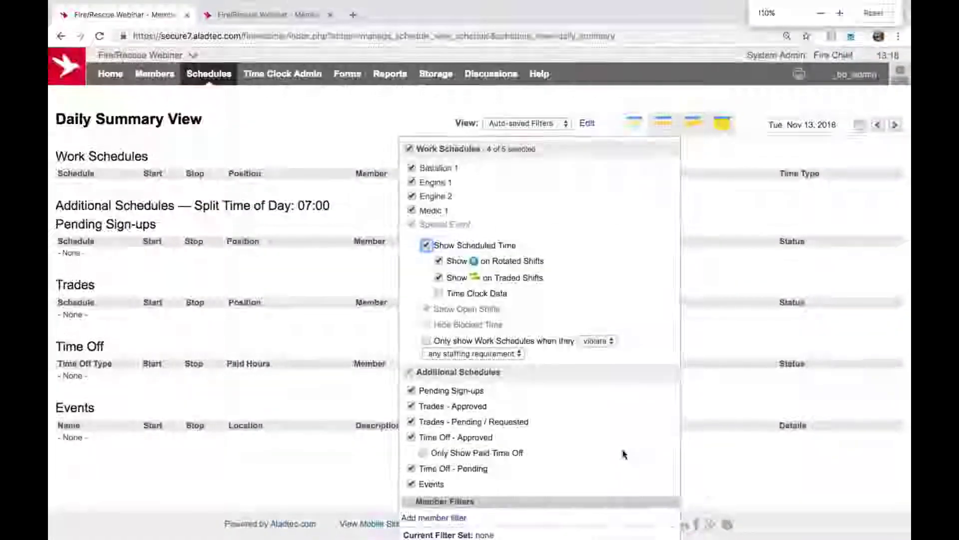
click(675, 491)
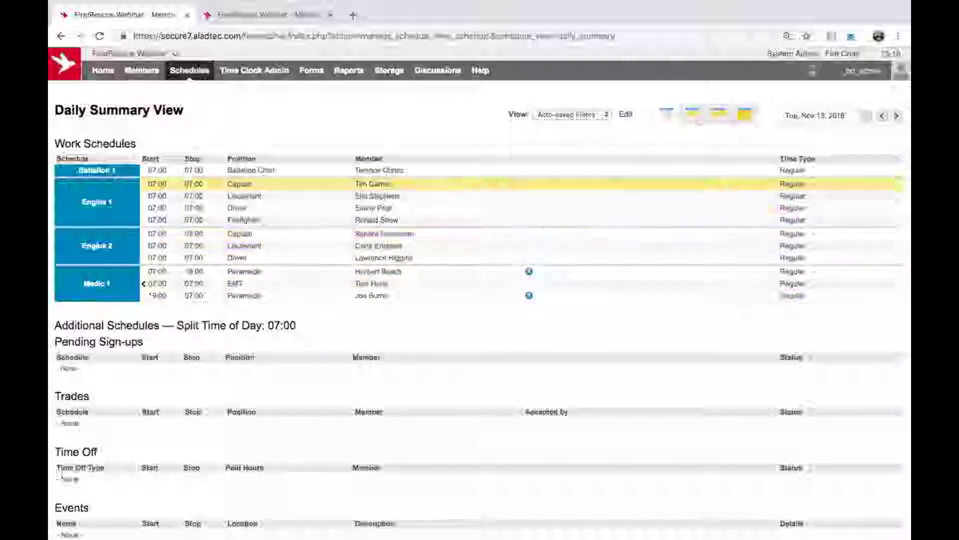
Step: Switch to Weekly Shifts View and apply filters with Show Scheduled Time enabled for the four selected work schedules
mouse_move(718, 112)
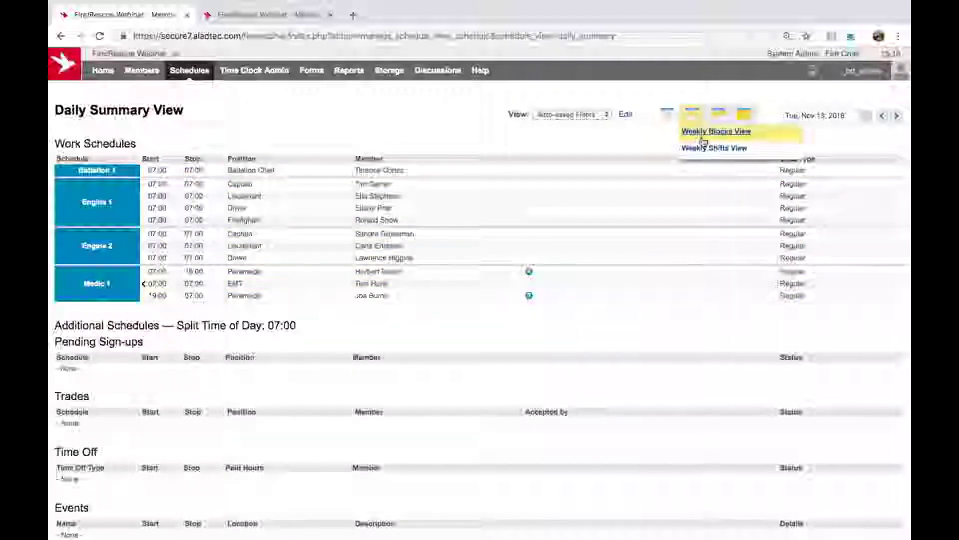
click(707, 150)
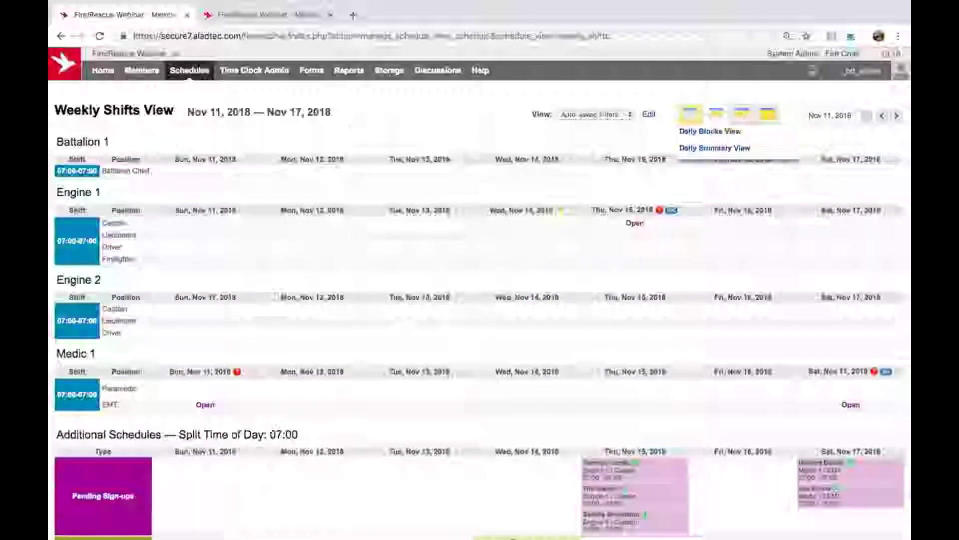
click(648, 115)
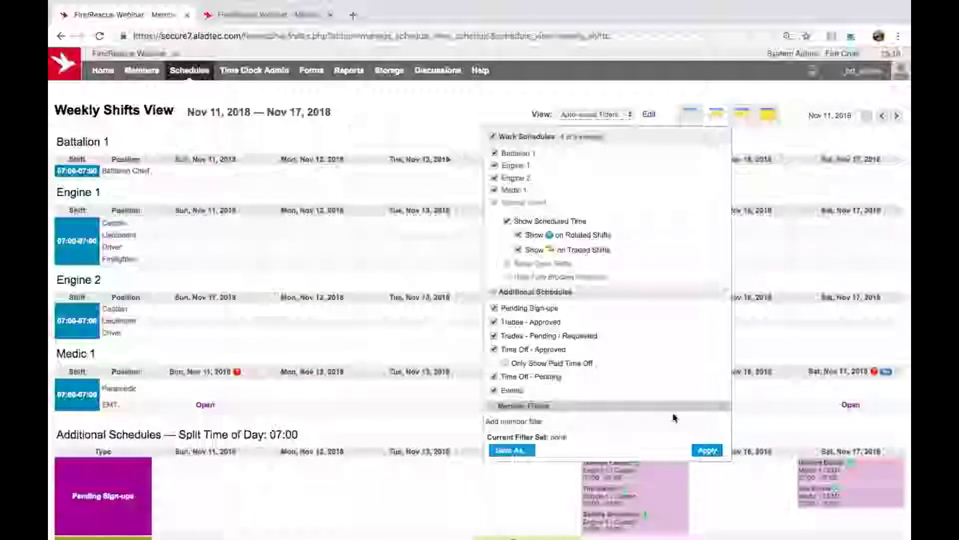
click(708, 450)
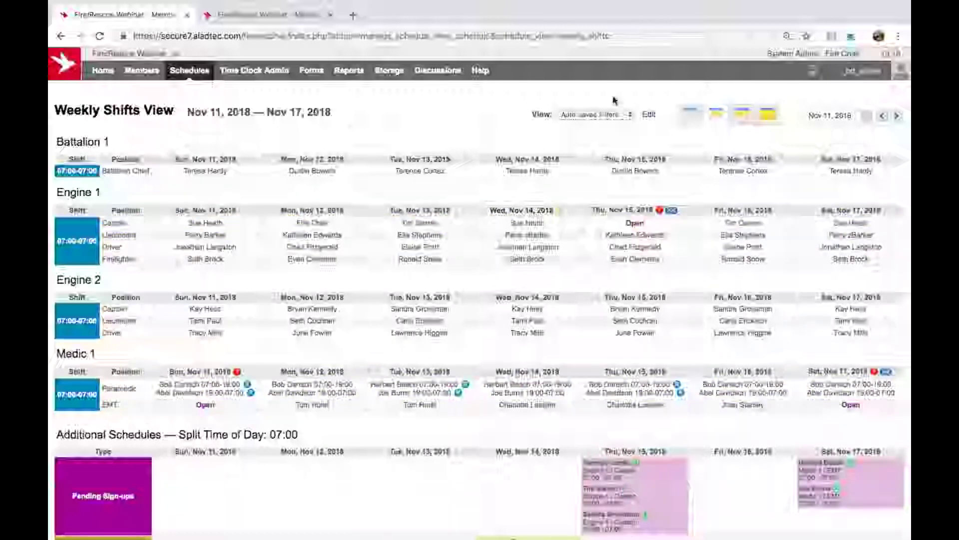
Step: Return to Monthly Calendar View and look over the November 2018 shifts for Engine 1 and Engine 2
click(768, 131)
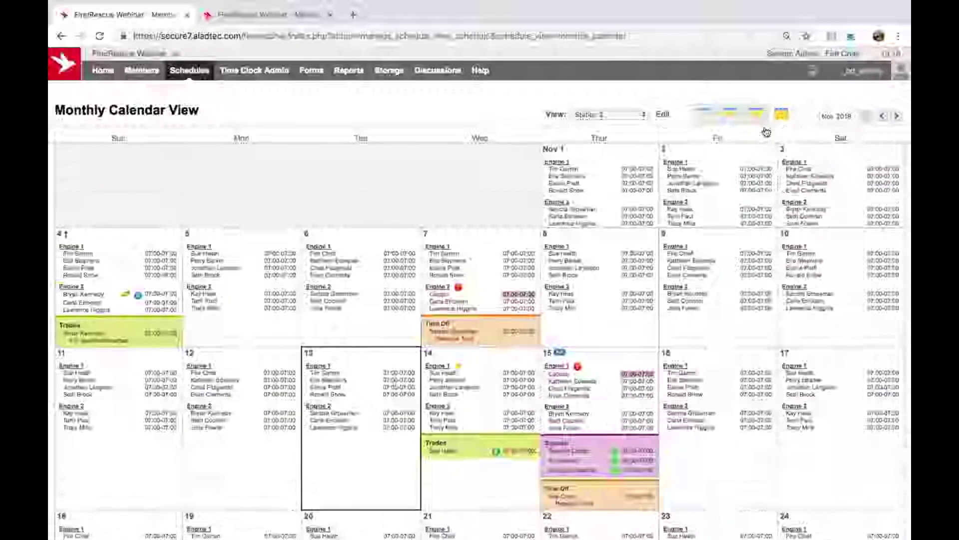
mouse_move(686, 394)
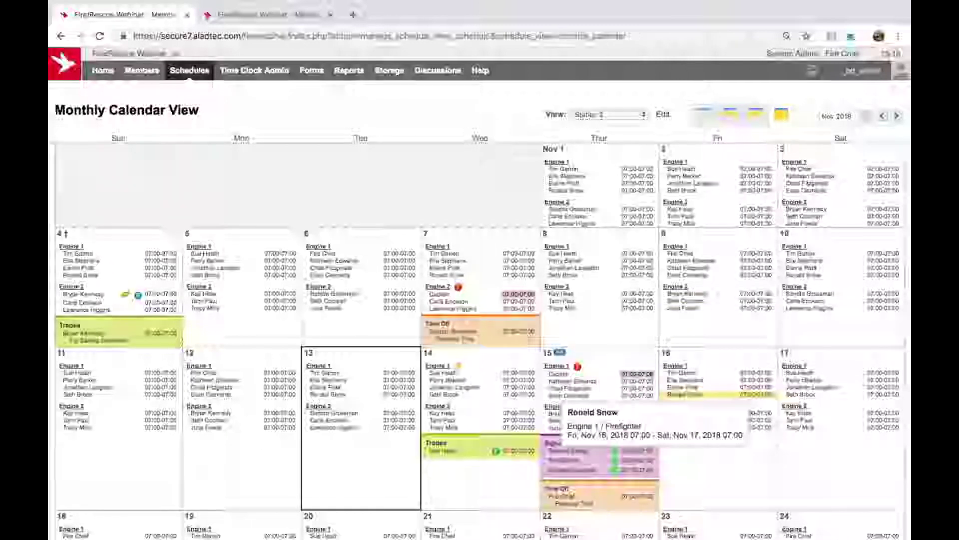
scroll(686, 394, down, 3)
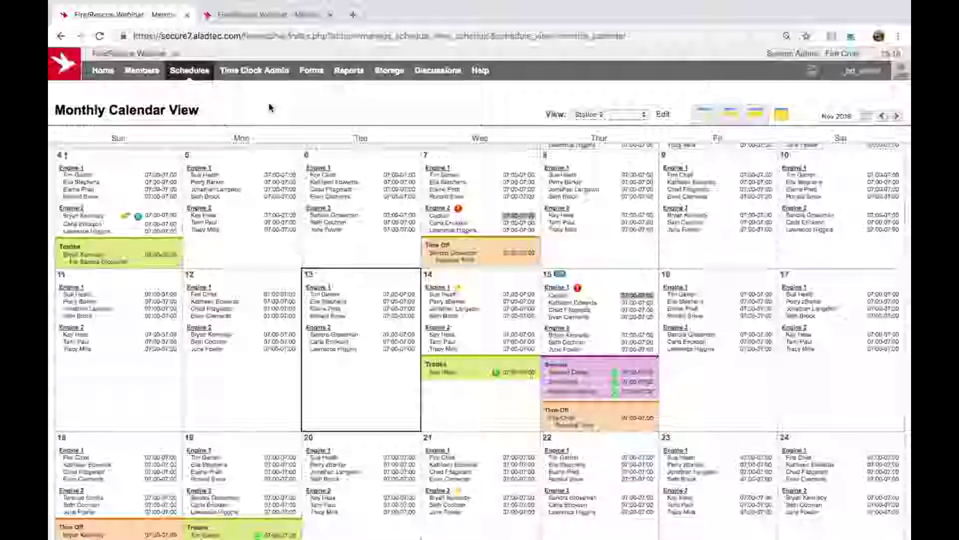
Step: Open My Schedule for the Medic 1 paramedic and switch to that member's own view of the system
mouse_move(186, 75)
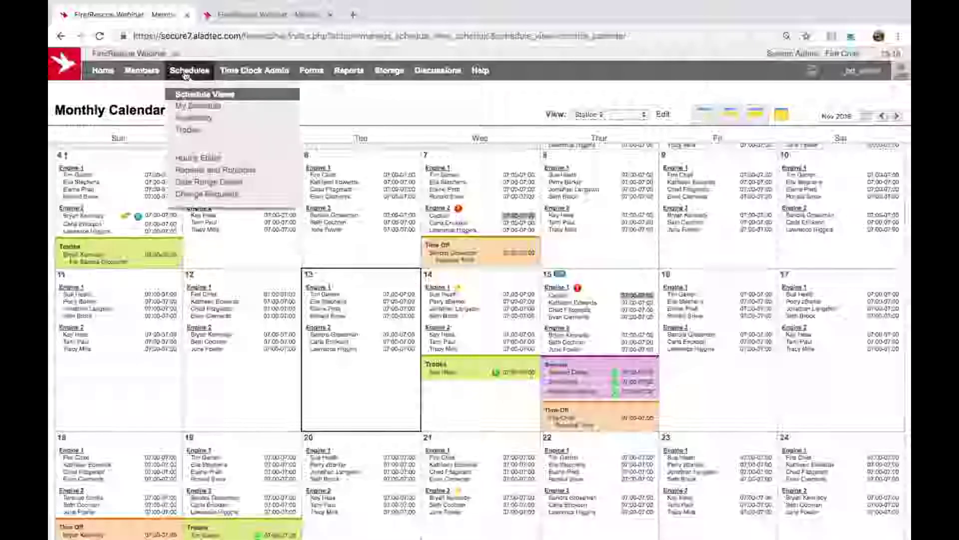
click(195, 107)
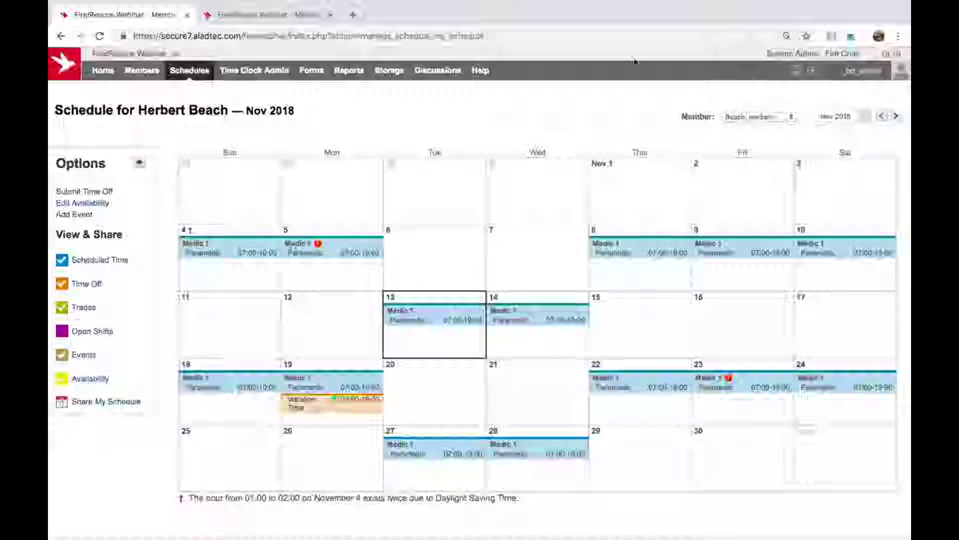
click(759, 116)
click(820, 144)
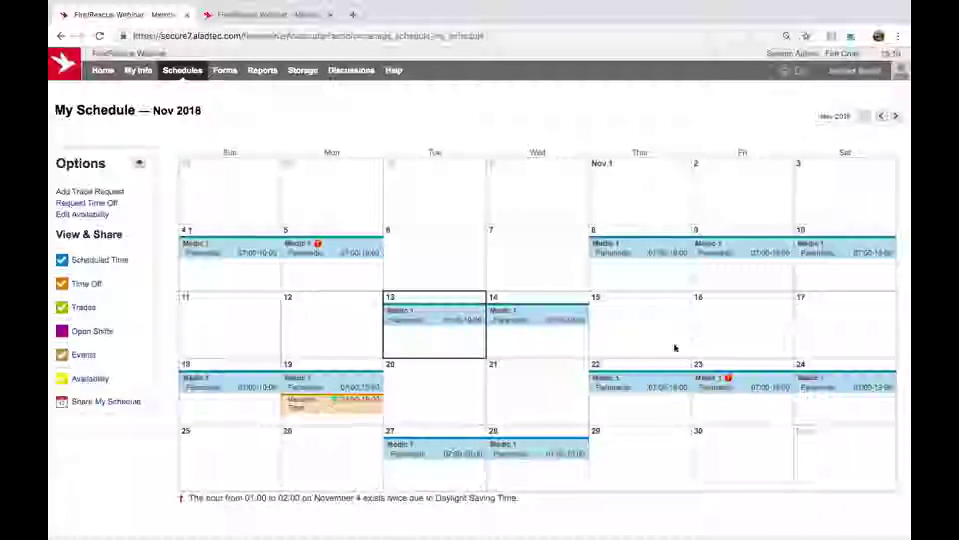
Step: Start a time off request for the Nov 22, 2018 Medic 1 shift, 07:00 to 19:00, with the type Vacation Time (accrued)
mouse_move(643, 389)
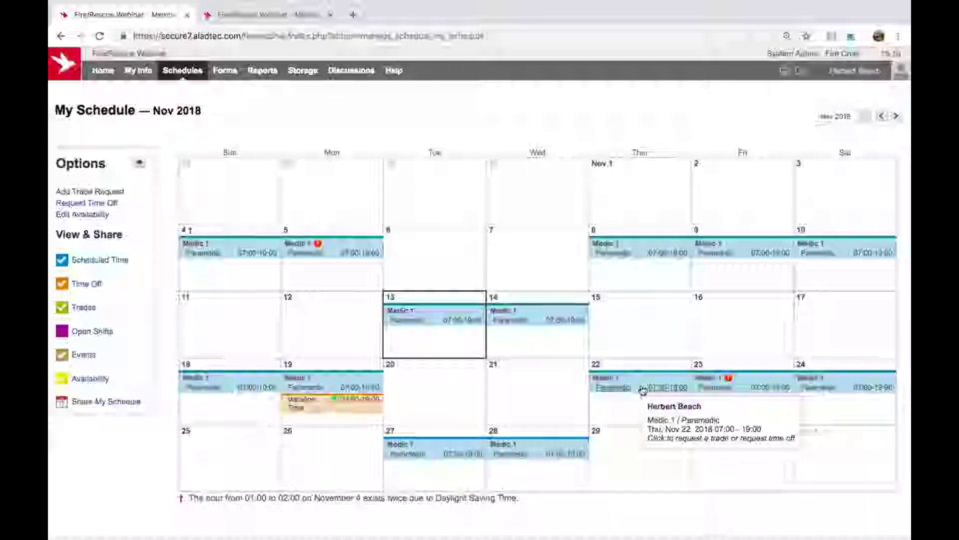
click(644, 393)
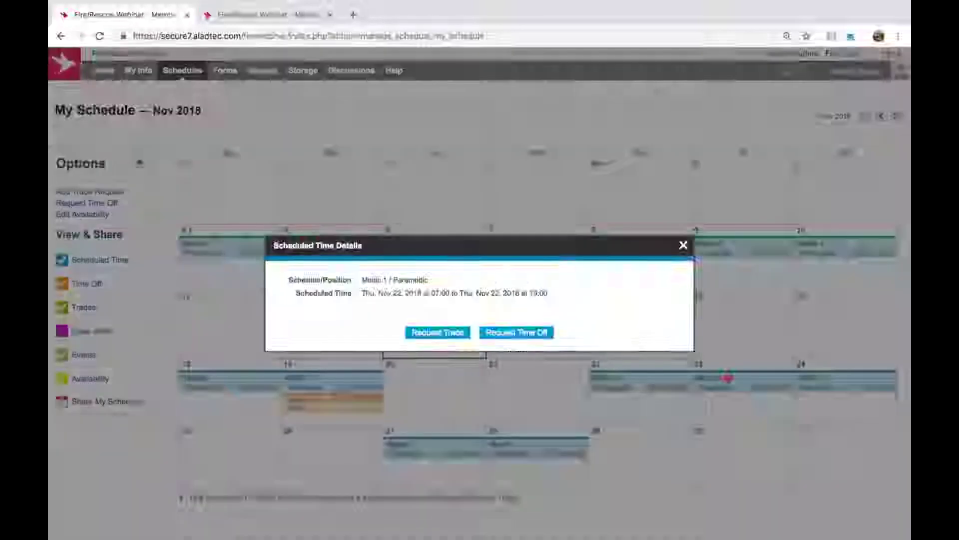
click(540, 329)
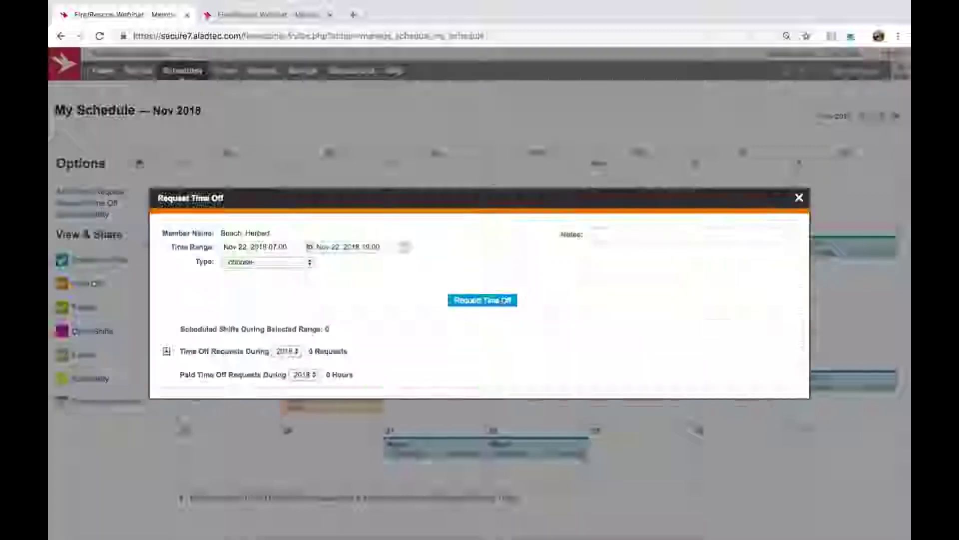
click(345, 248)
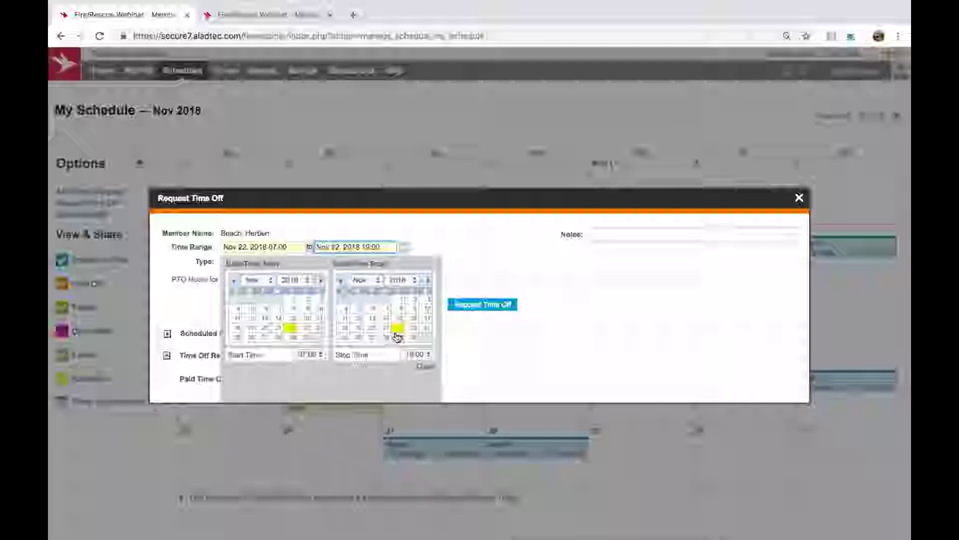
click(453, 243)
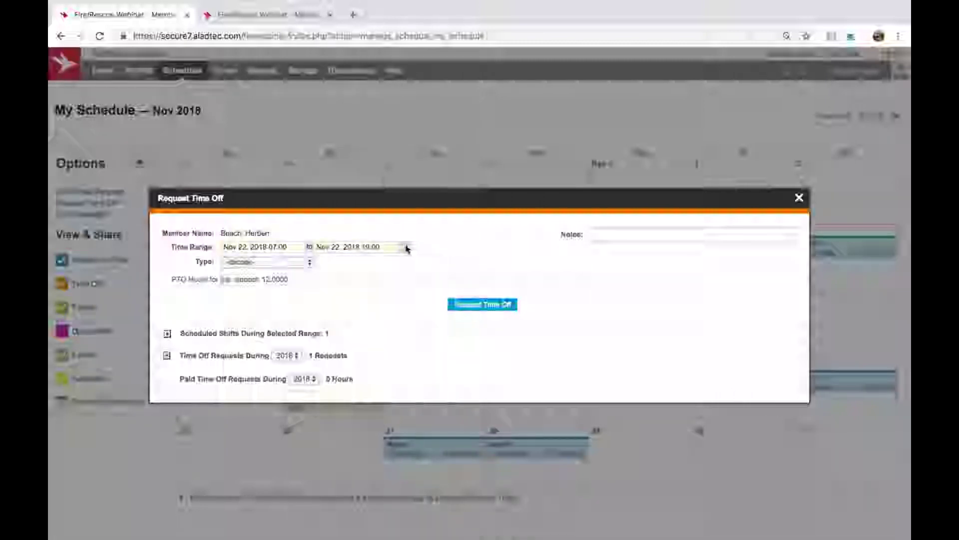
click(281, 260)
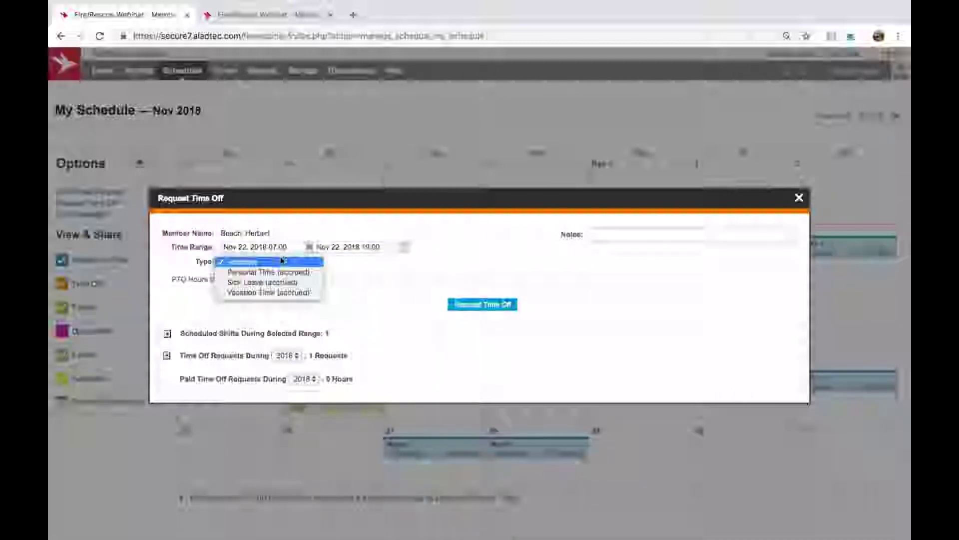
click(280, 292)
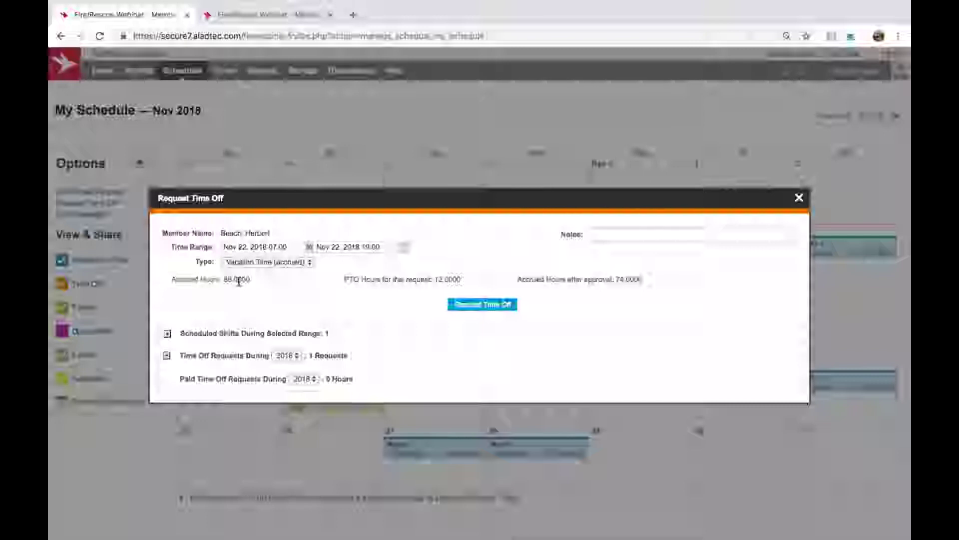
Step: Review the accrued hours, requested PTO hours and hours after approval, and submit the vacation request without notes
drag(225, 281, 254, 281)
click(289, 275)
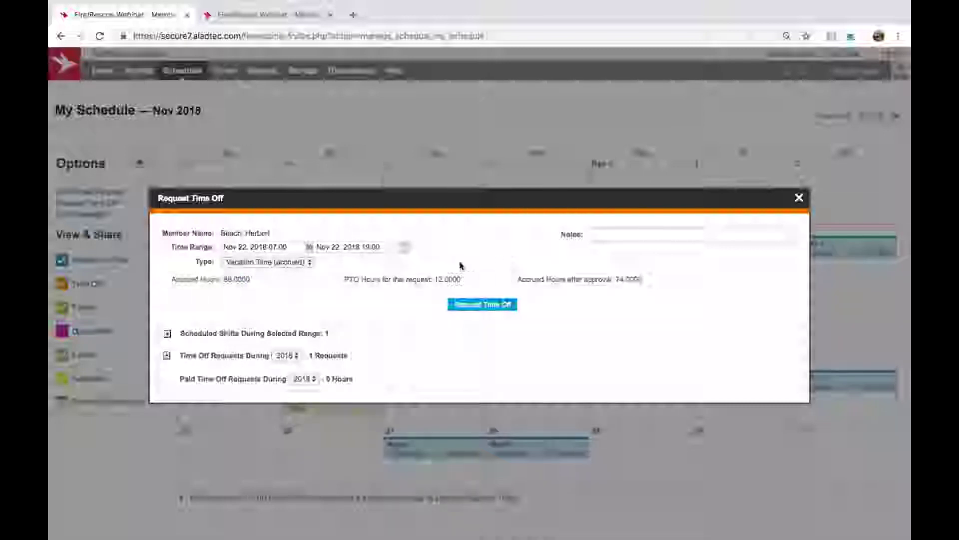
drag(438, 279, 462, 279)
click(475, 281)
double_click(623, 288)
drag(705, 242, 794, 254)
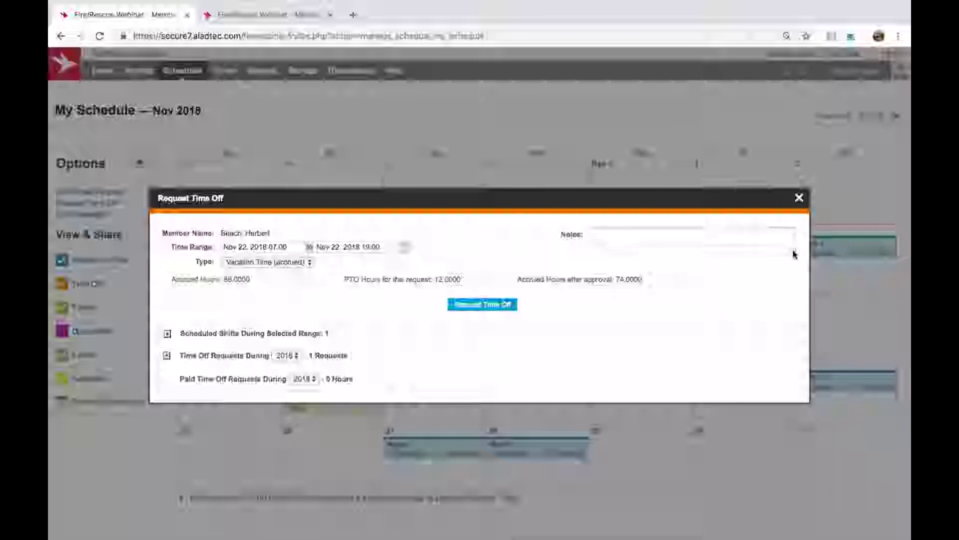
click(474, 306)
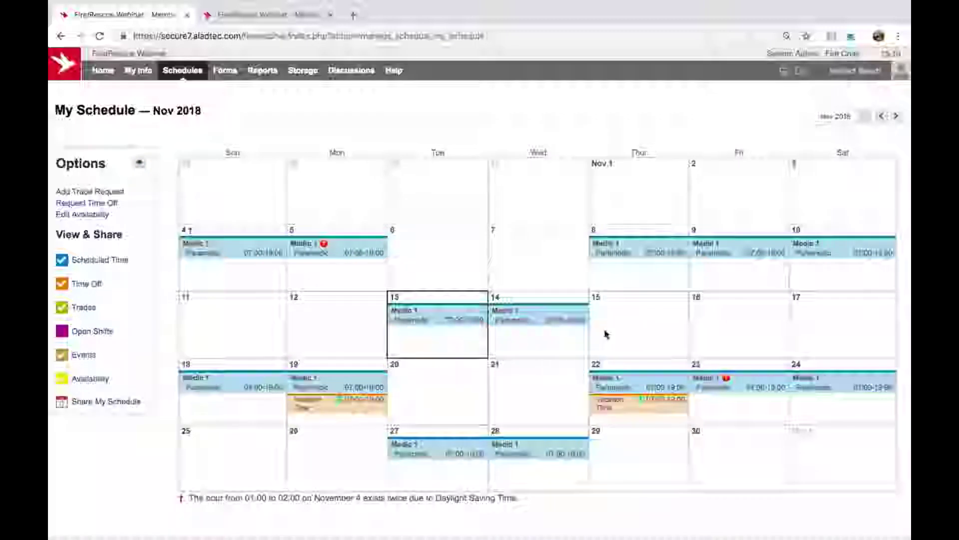
Step: Start a trade request for the Nov 24, 2018 Medic 1 paramedic shift and set the trade type to Swap
mouse_move(645, 404)
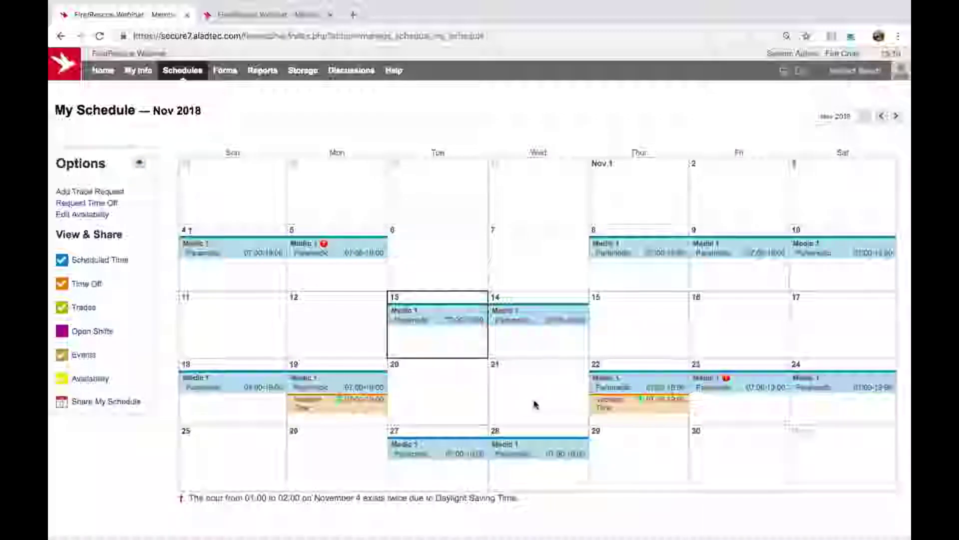
mouse_move(751, 392)
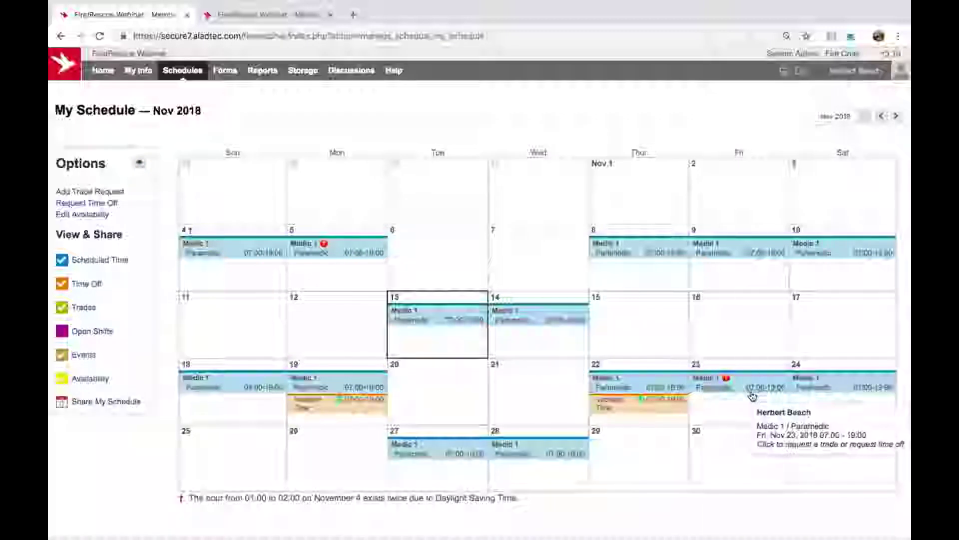
click(819, 389)
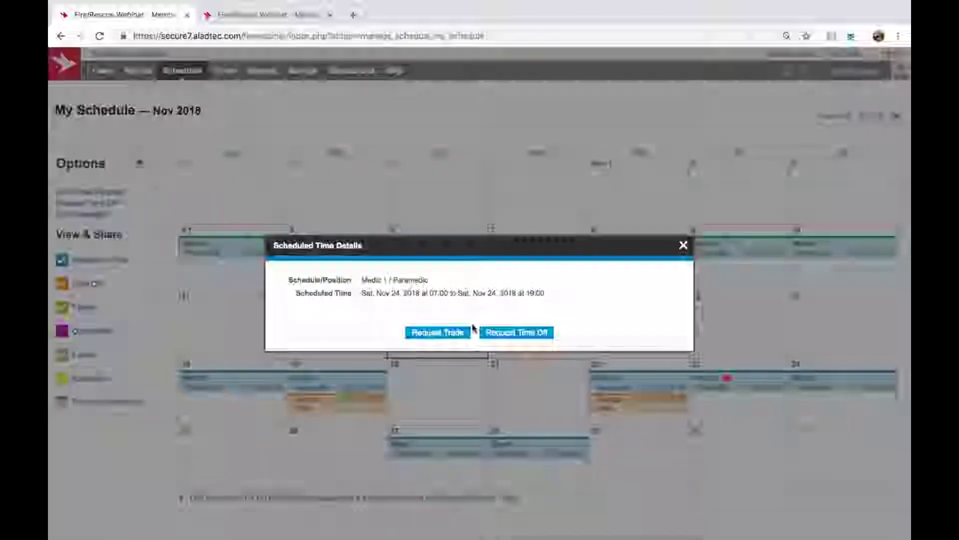
click(438, 333)
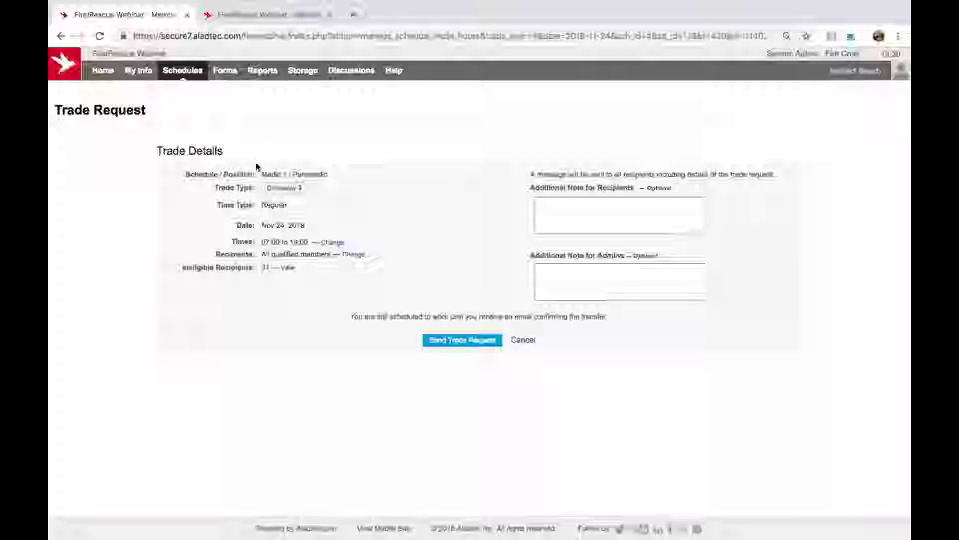
click(298, 188)
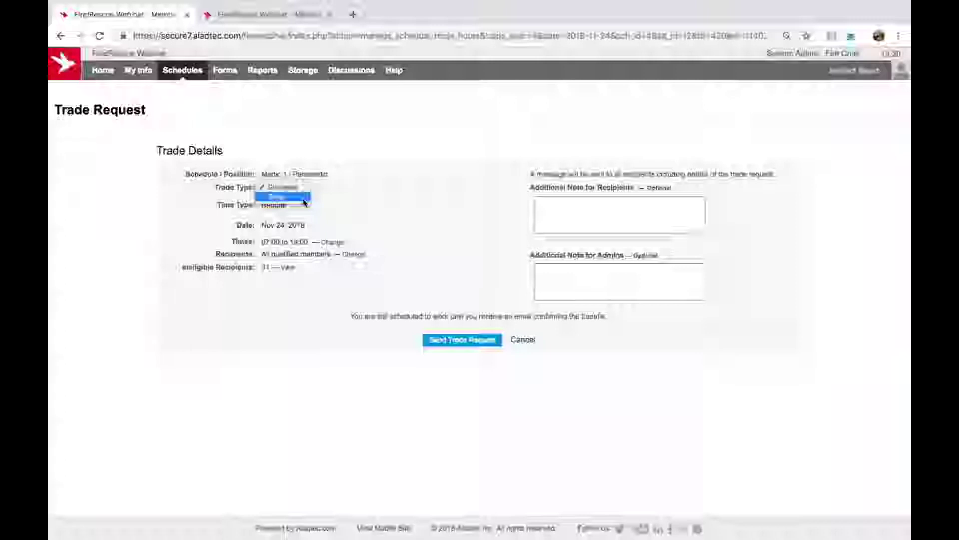
click(304, 198)
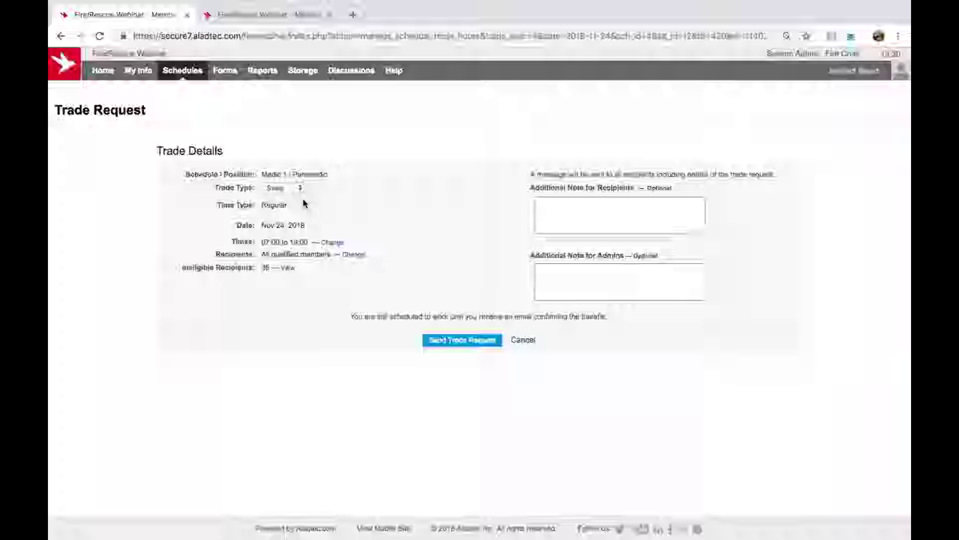
Step: Limit the swap's recipients to the second qualified member listed and send the trade request
click(356, 255)
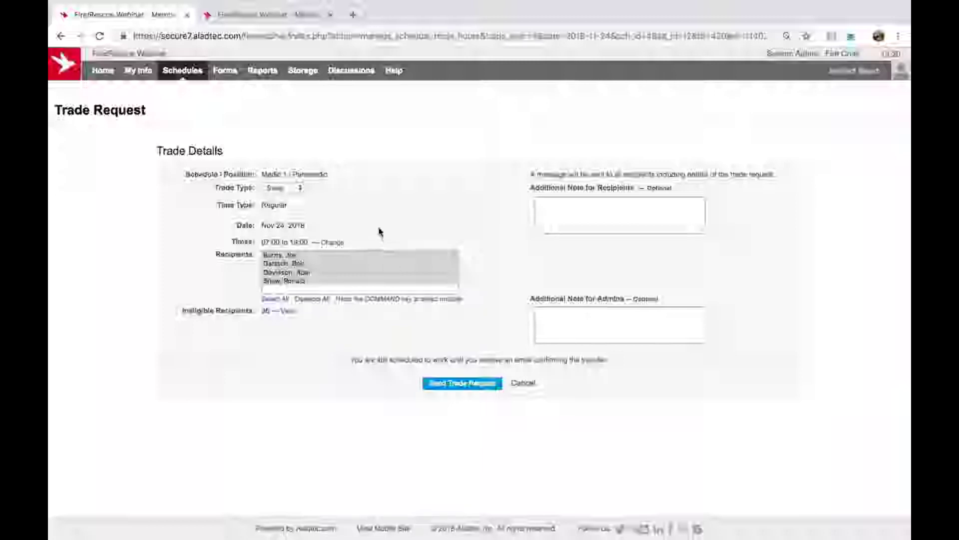
click(334, 264)
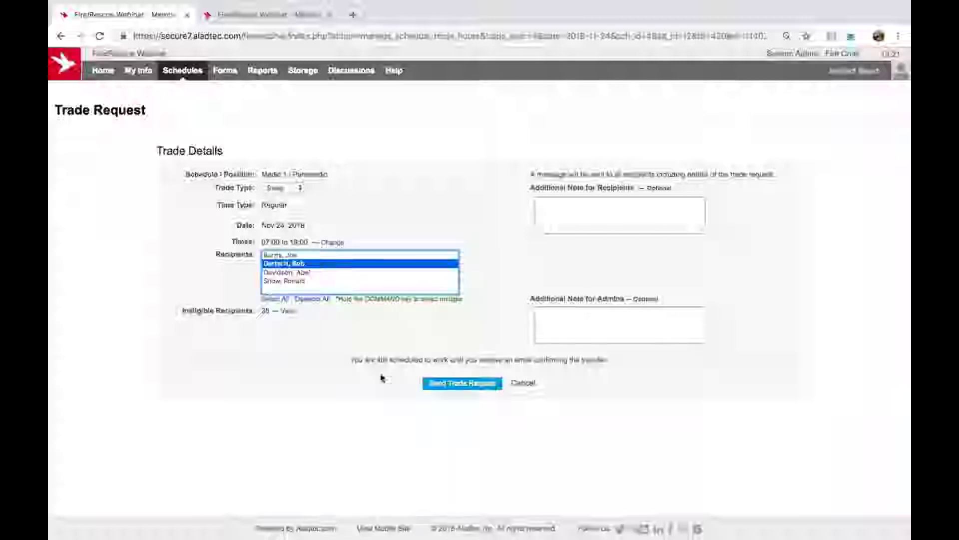
click(455, 387)
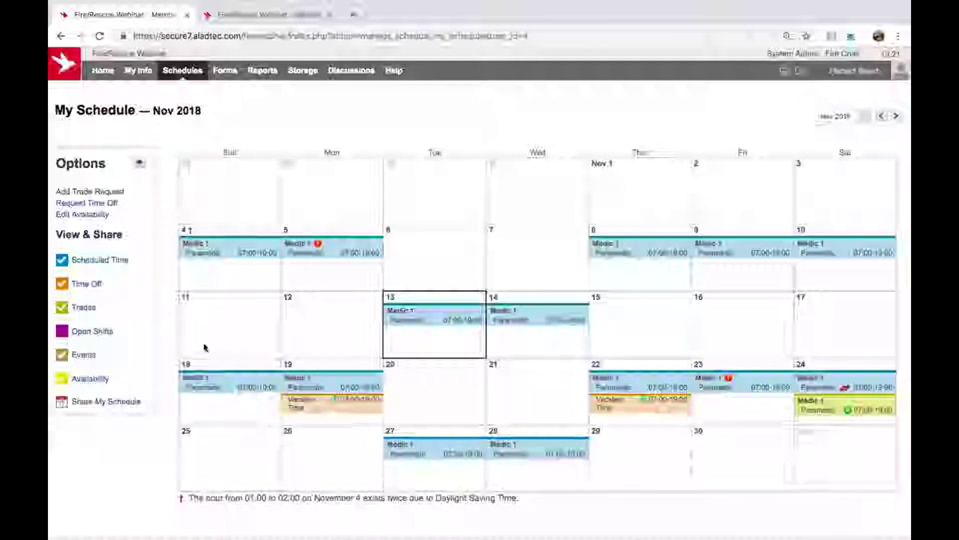
Step: Show open shifts on the schedule and sign up for the Nov 29 Medic 1 EMT shift, 07:00 to 07:00 the next day
click(116, 333)
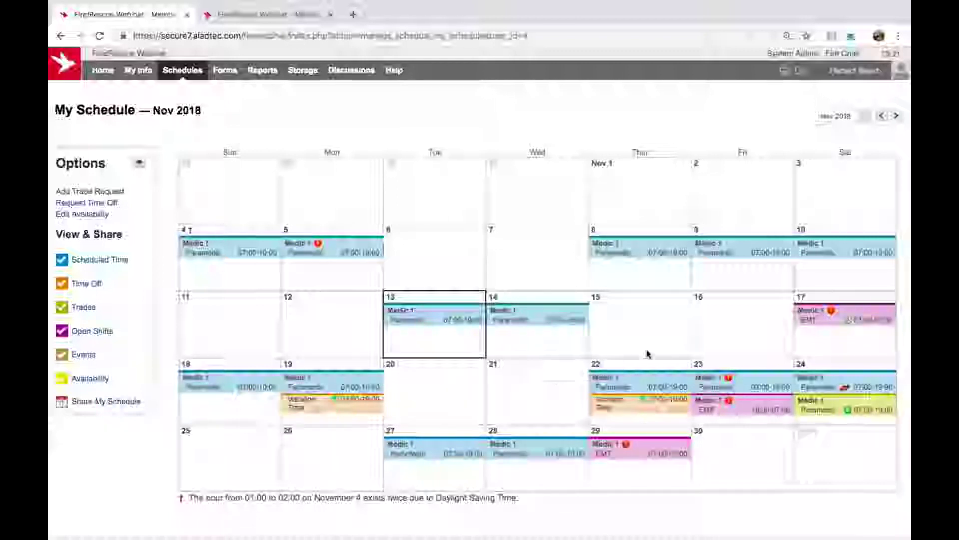
click(677, 459)
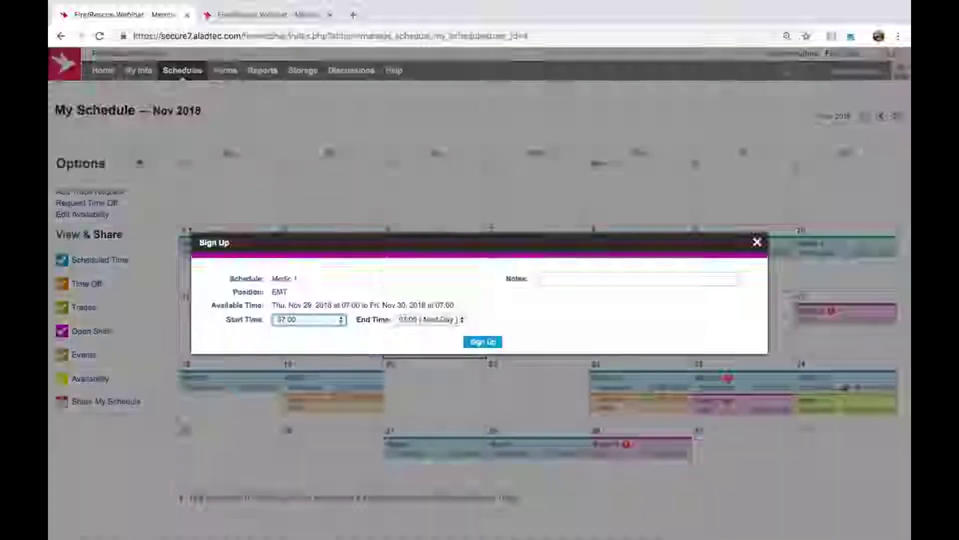
click(483, 342)
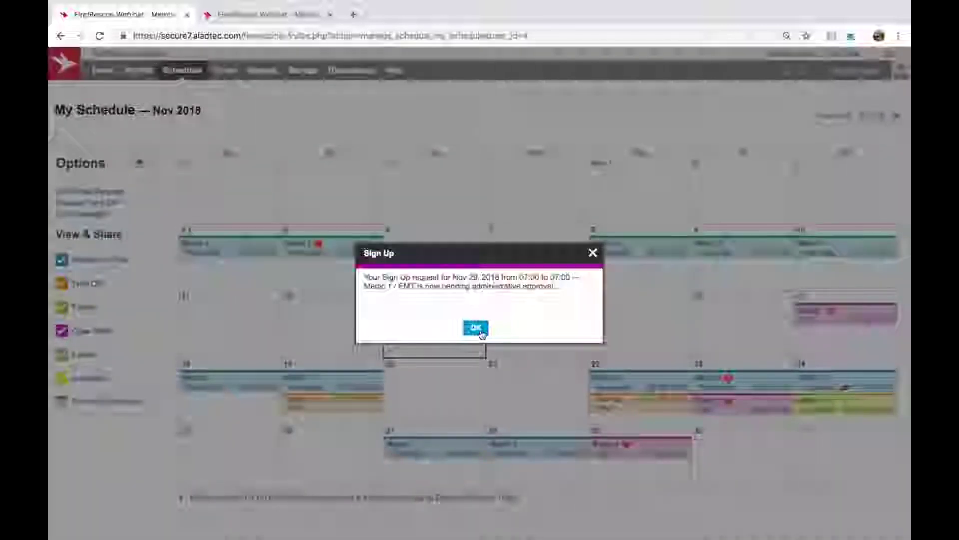
Step: Dismiss the sign-up confirmation and switch from the member's account back to the administrator account
click(475, 326)
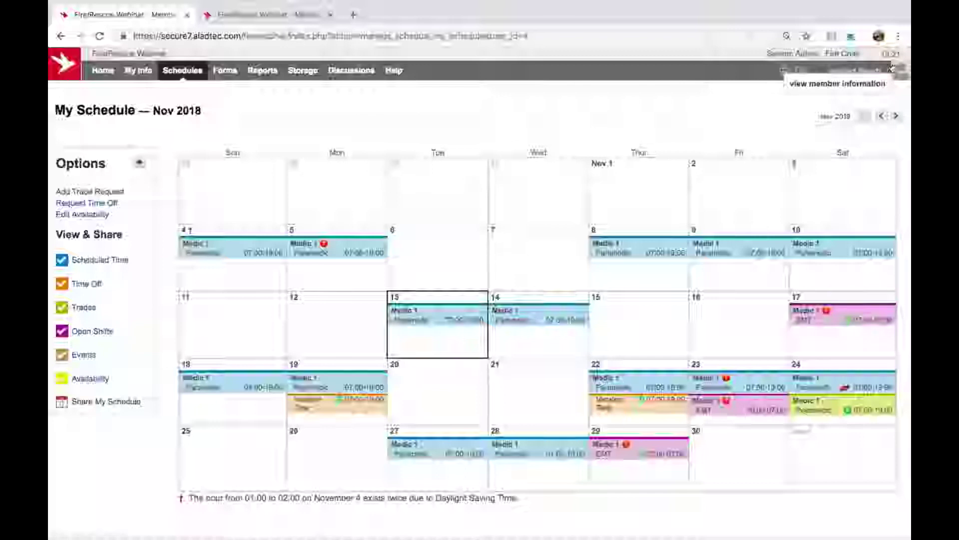
click(857, 75)
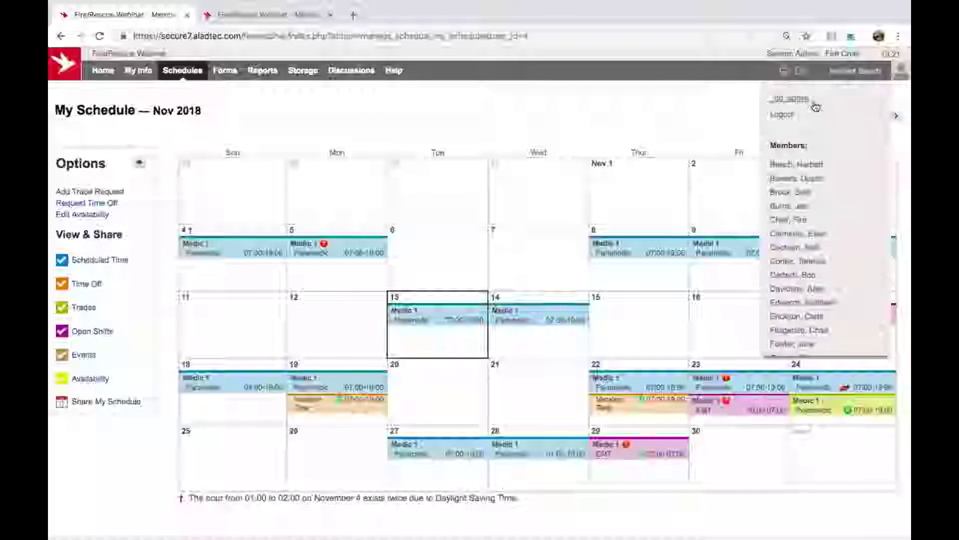
click(795, 161)
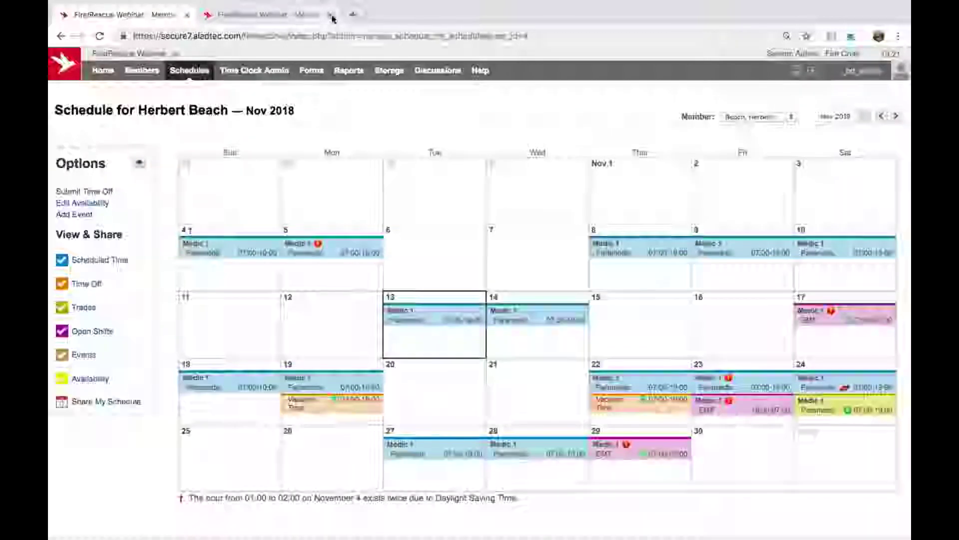
Step: Close the second browser tab and open the Station 2 monthly calendar for Nov 2018 at a larger zoom
click(280, 14)
click(569, 186)
mouse_move(190, 70)
click(192, 101)
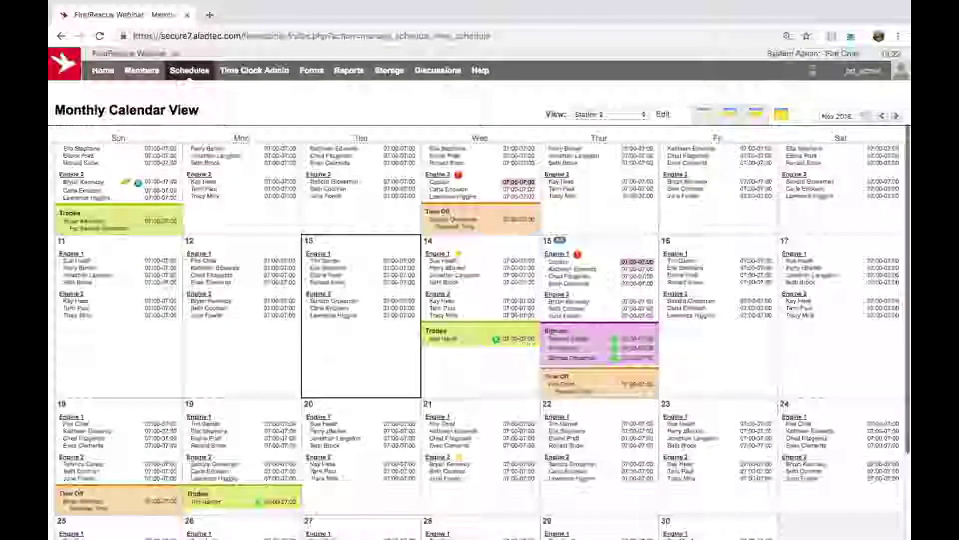
key(ctrl+plus)
scroll(559, 414, down, 2)
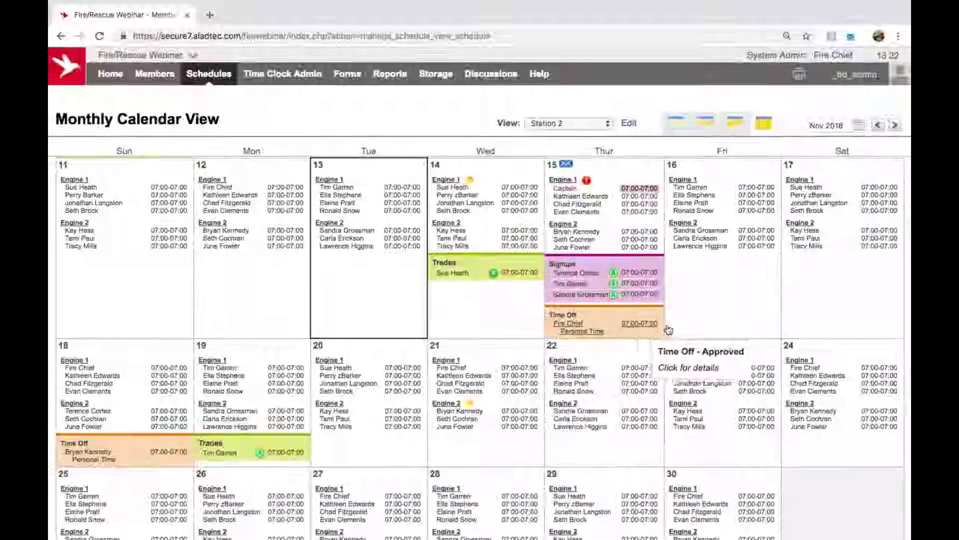
Step: Check the open Captain shift and pending signups on Nov 15, and open the Engine 1 schedule for editing
mouse_move(644, 196)
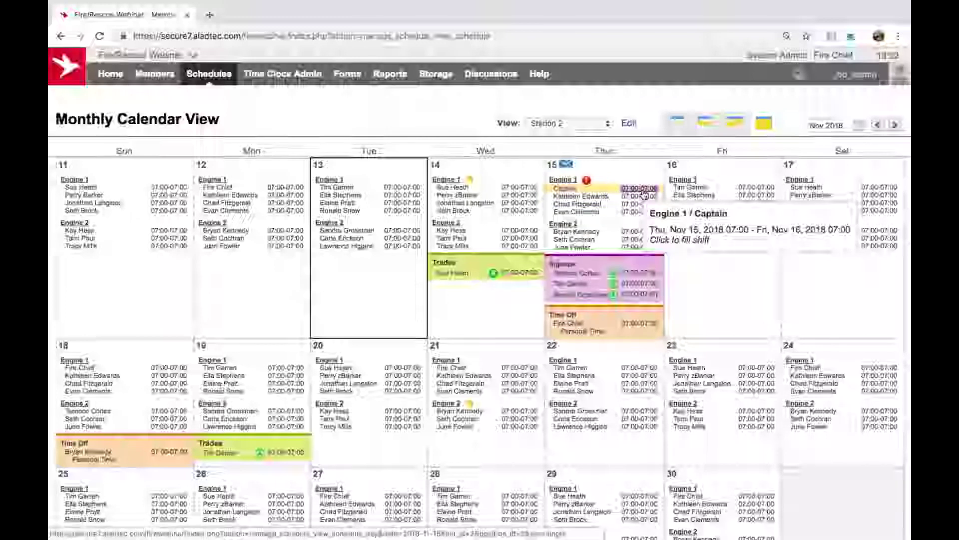
mouse_move(656, 276)
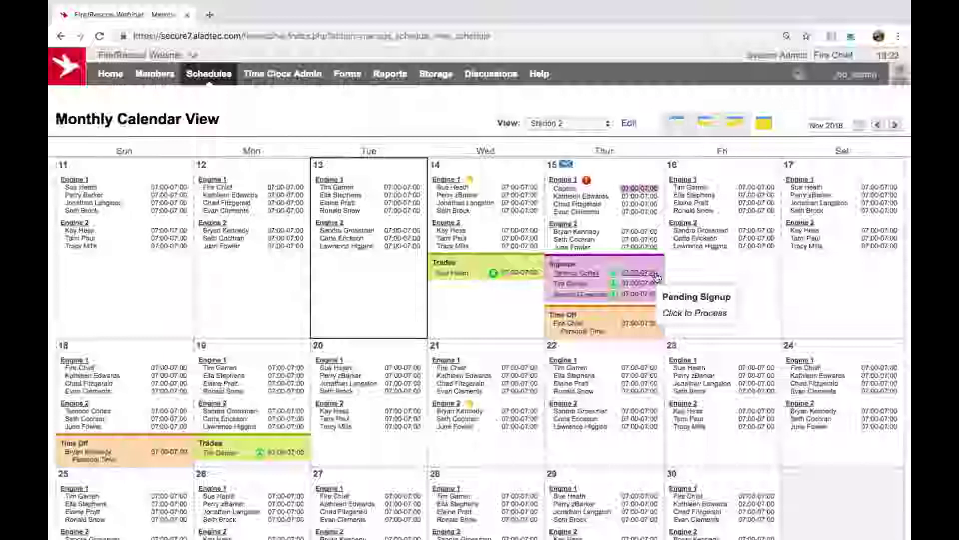
mouse_move(582, 196)
click(564, 180)
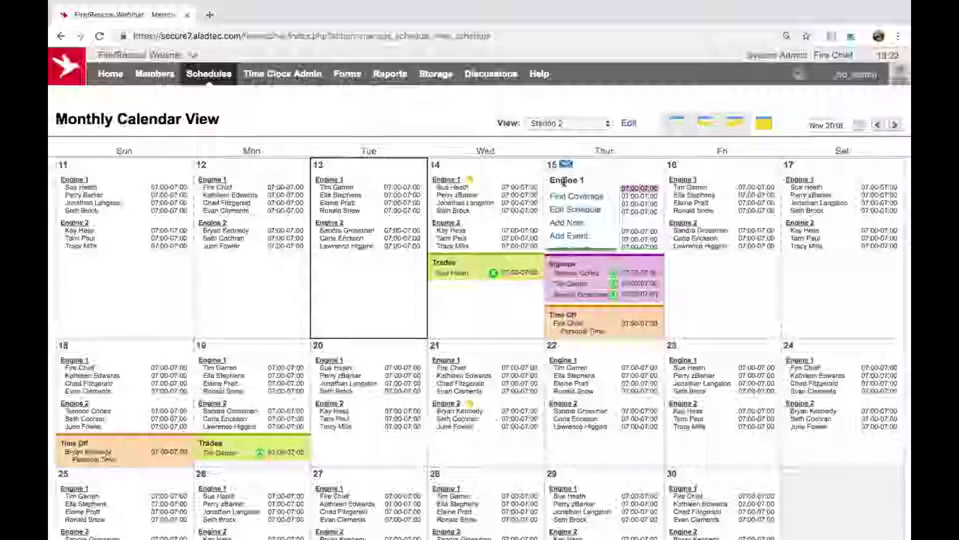
click(570, 210)
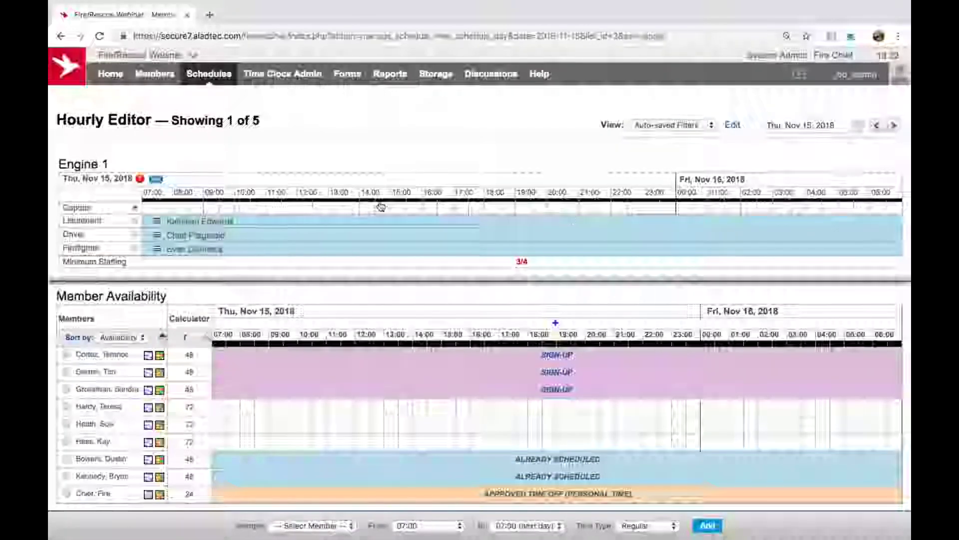
Step: Examine member availability in the Hourly Editor for the Engine 1 Firefighter position, and return to the Captain position
triple_click(104, 116)
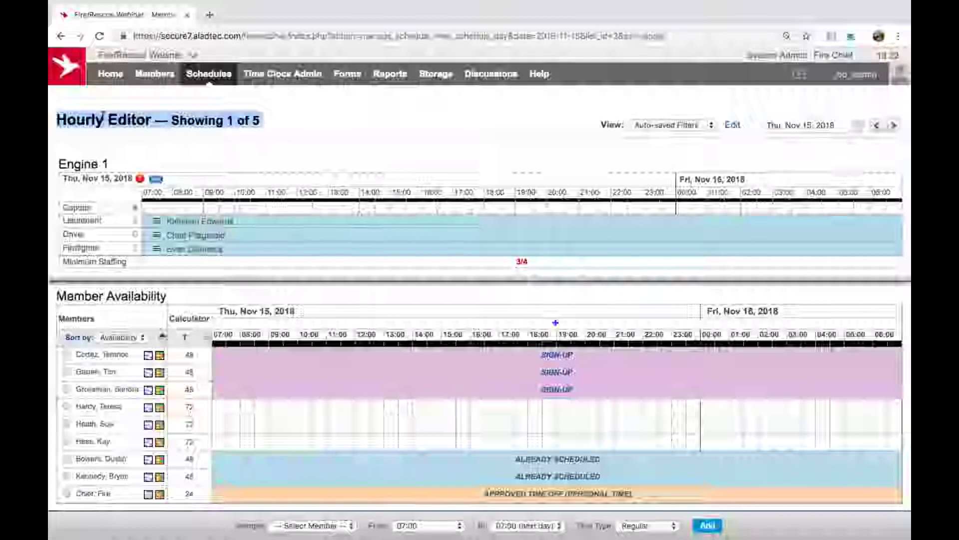
click(171, 116)
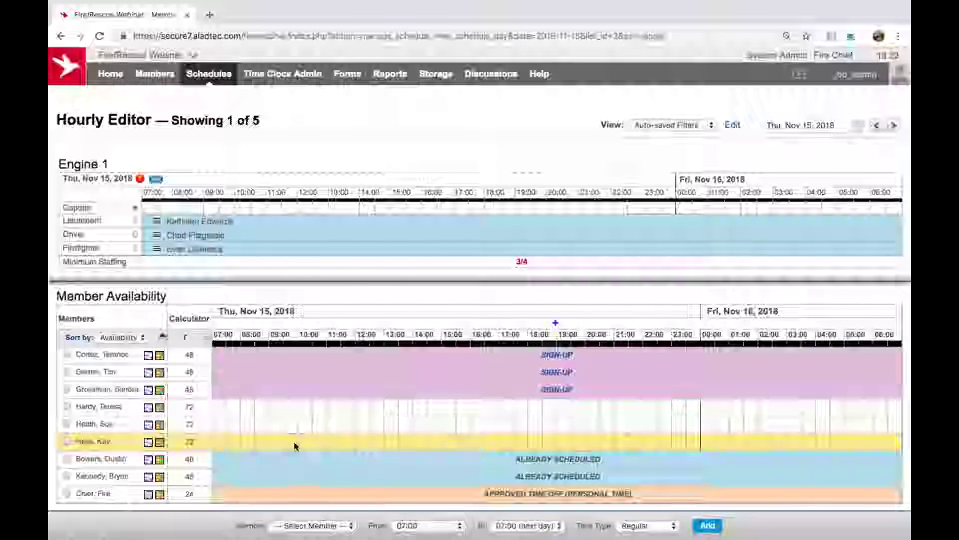
scroll(295, 447, down, 1)
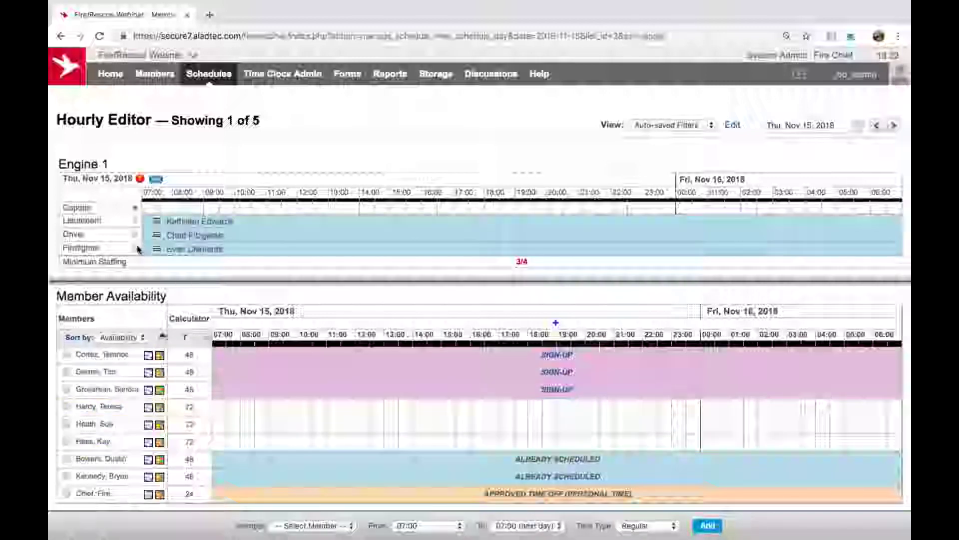
click(137, 248)
scroll(433, 440, down, 2)
scroll(433, 439, down, 8)
scroll(433, 439, up, 1)
click(136, 206)
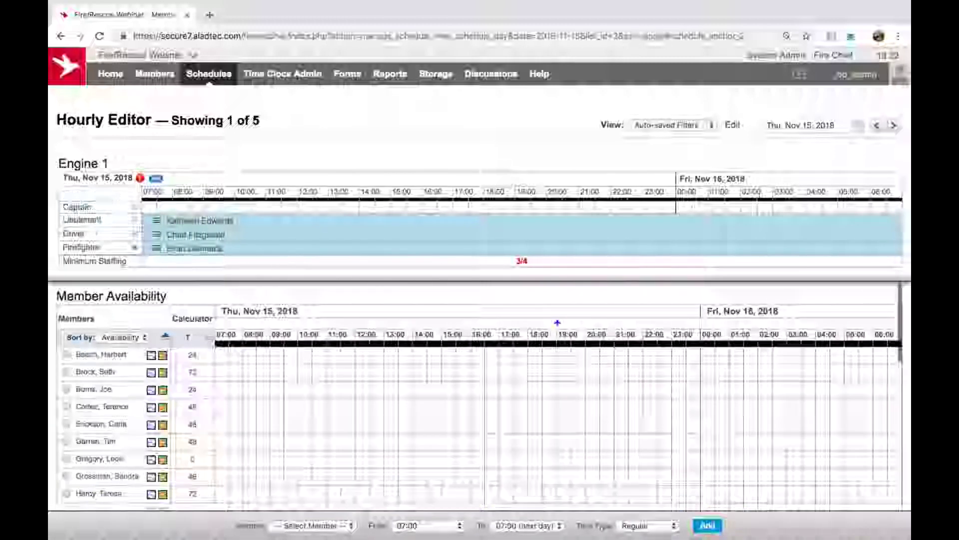
click(137, 207)
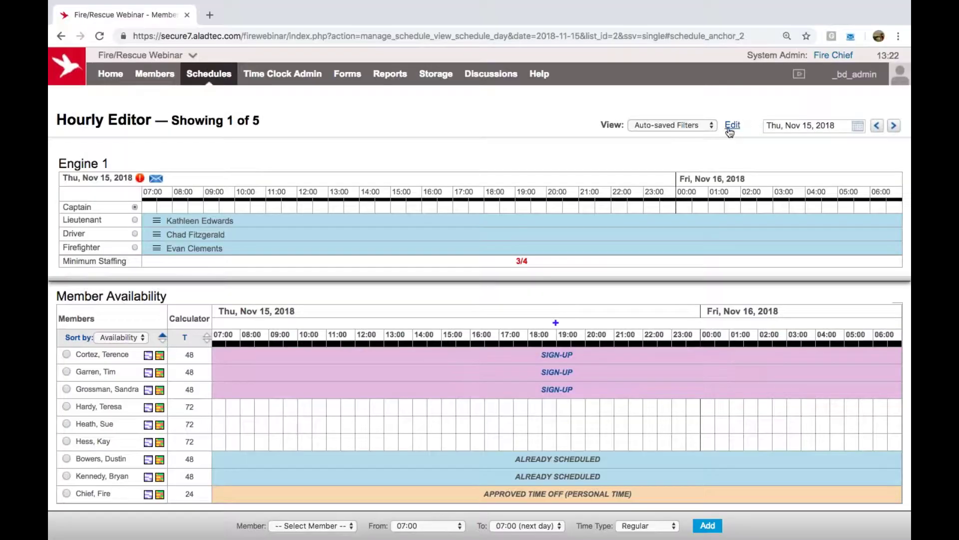
Step: Review the Hourly Editor's filter and hours calculator options, and include the Overtime time type in the calculator
click(731, 125)
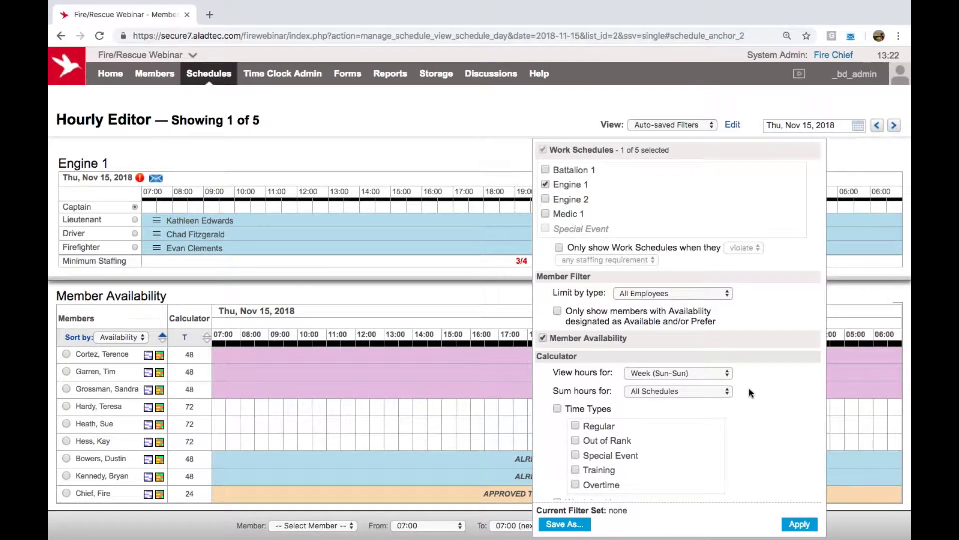
scroll(749, 389, down, 4)
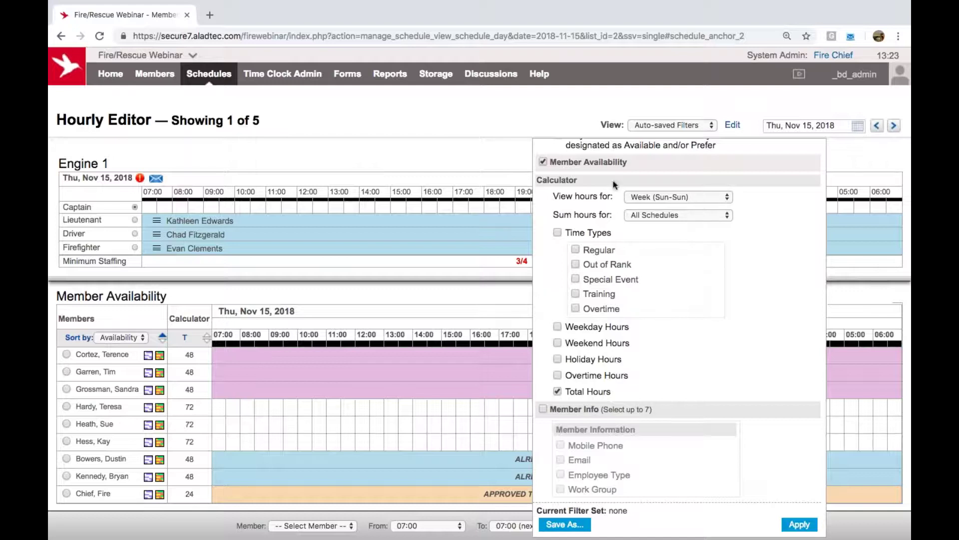
scroll(619, 184, up, 5)
scroll(584, 308, down, 4)
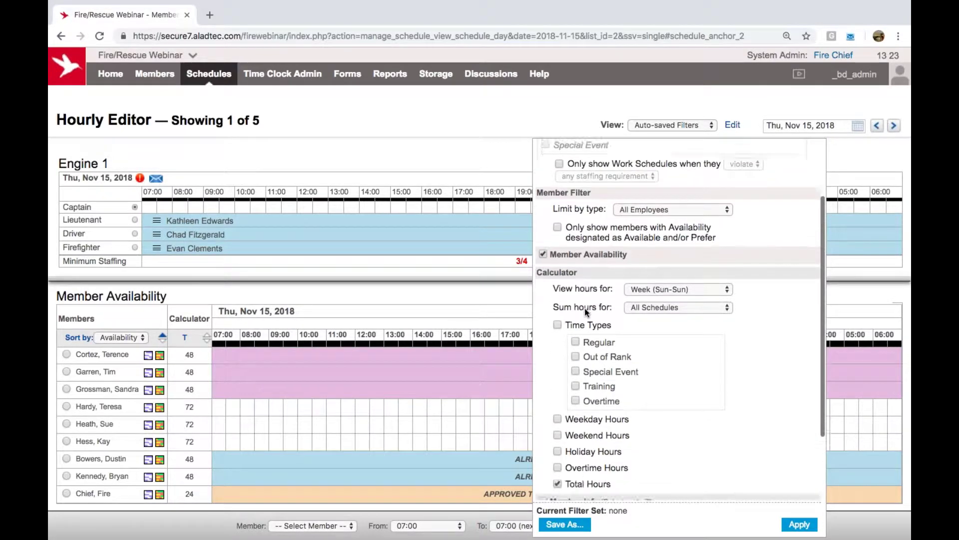
click(692, 235)
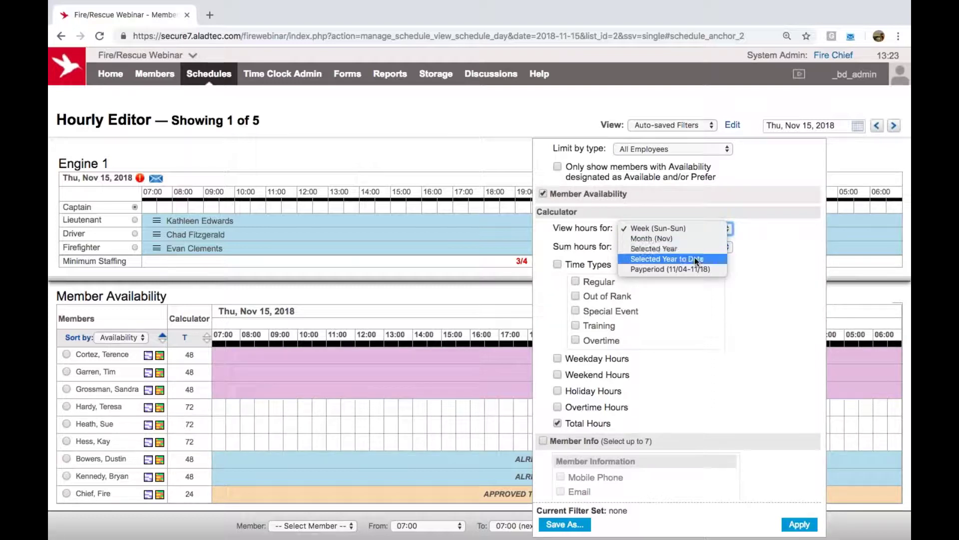
click(731, 268)
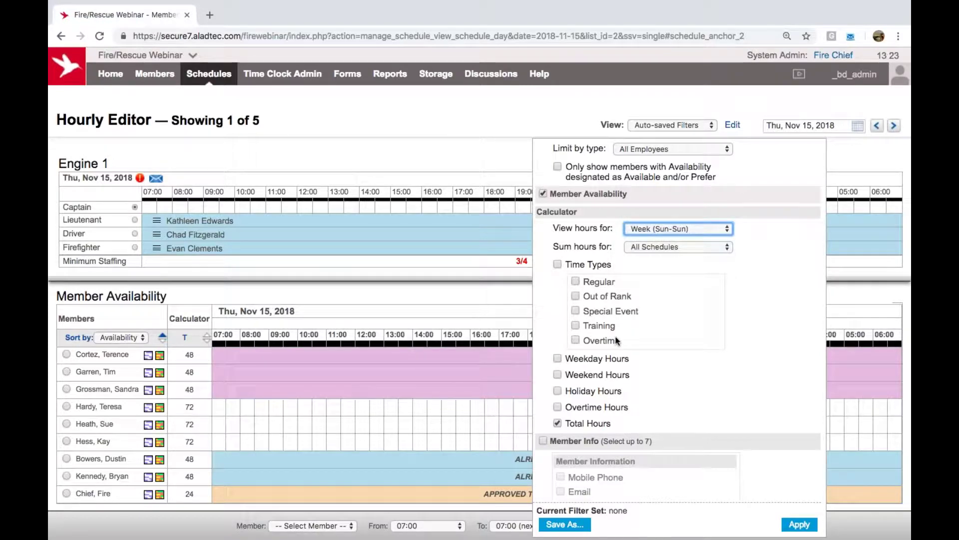
double_click(598, 422)
click(603, 342)
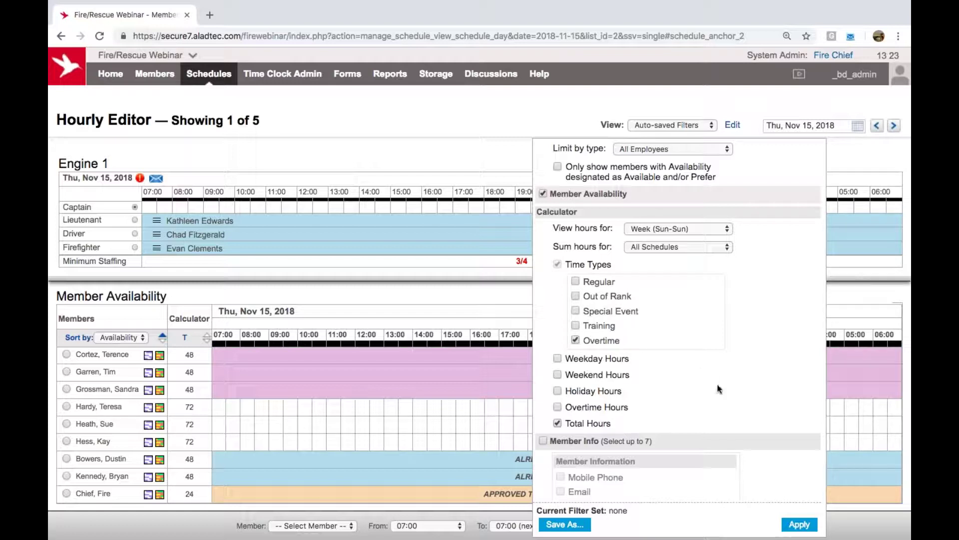
Step: Enable member info in the view filter with Date Hired as the shown field, and apply the filter
click(578, 440)
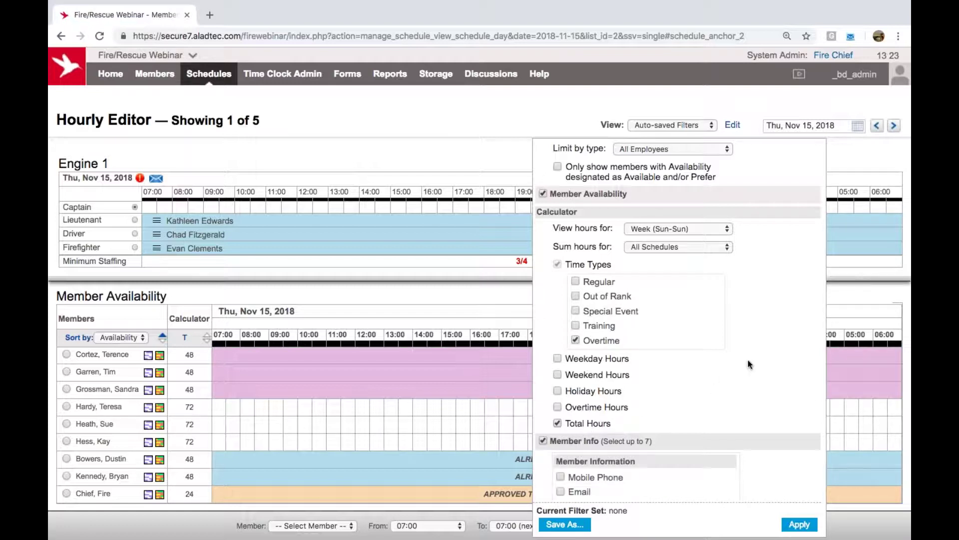
scroll(750, 364, down, 1)
scroll(668, 476, down, 3)
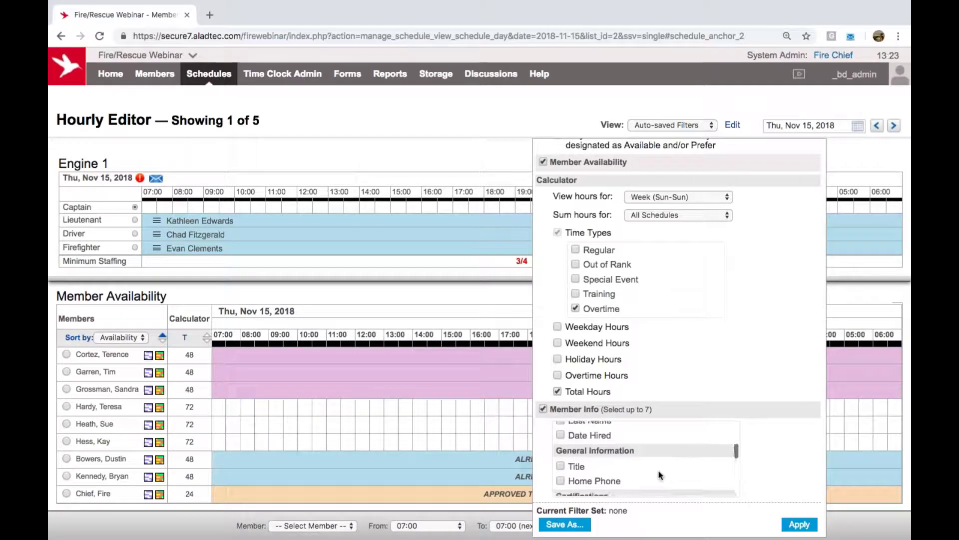
scroll(626, 444, down, 5)
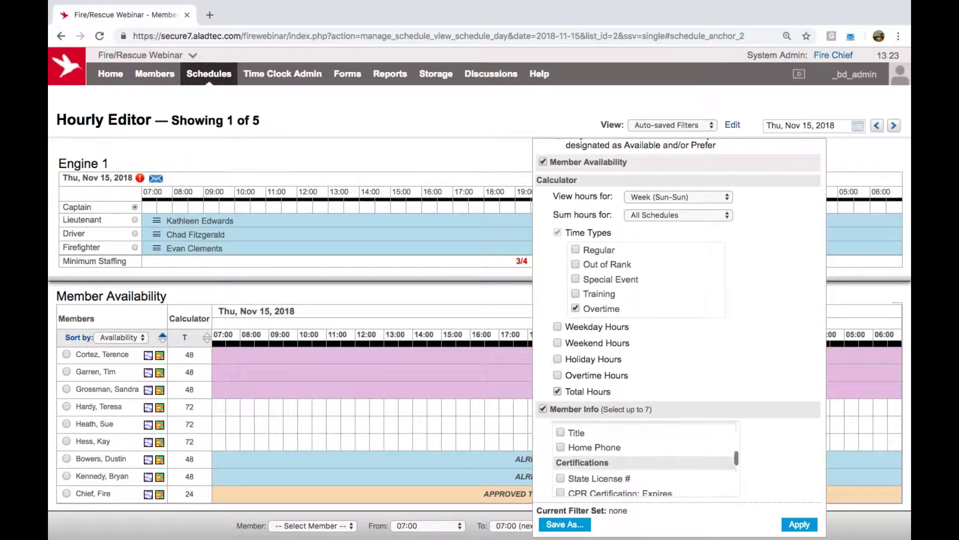
scroll(644, 457, down, 2)
scroll(645, 458, up, 5)
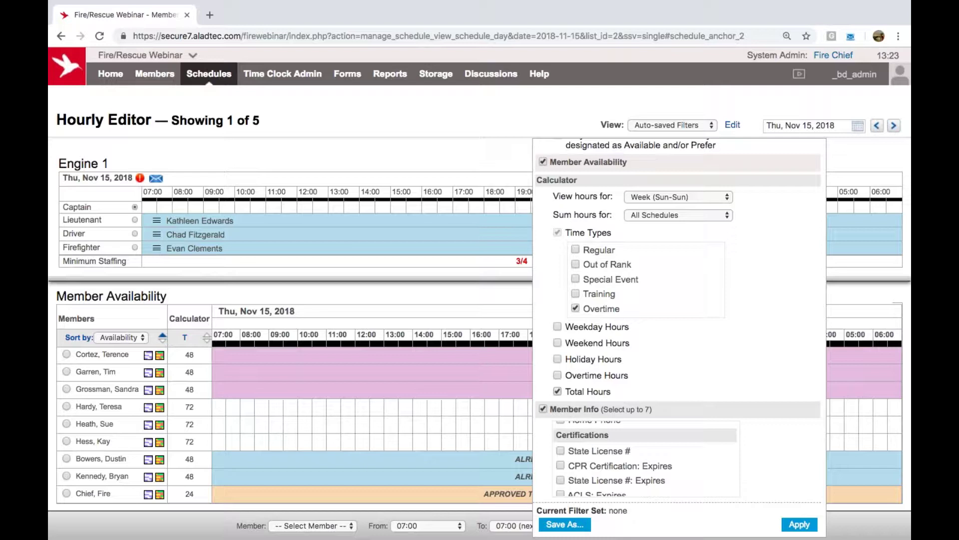
click(799, 525)
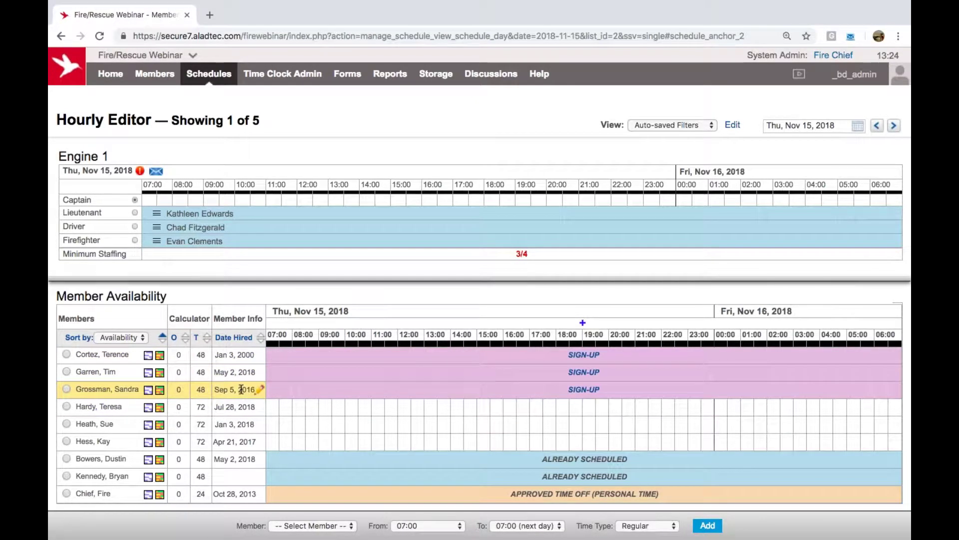
Step: Approve the first pending sign-up for the Nov 15 Engine 1 Captain shift with the time type Out of Rank
click(327, 361)
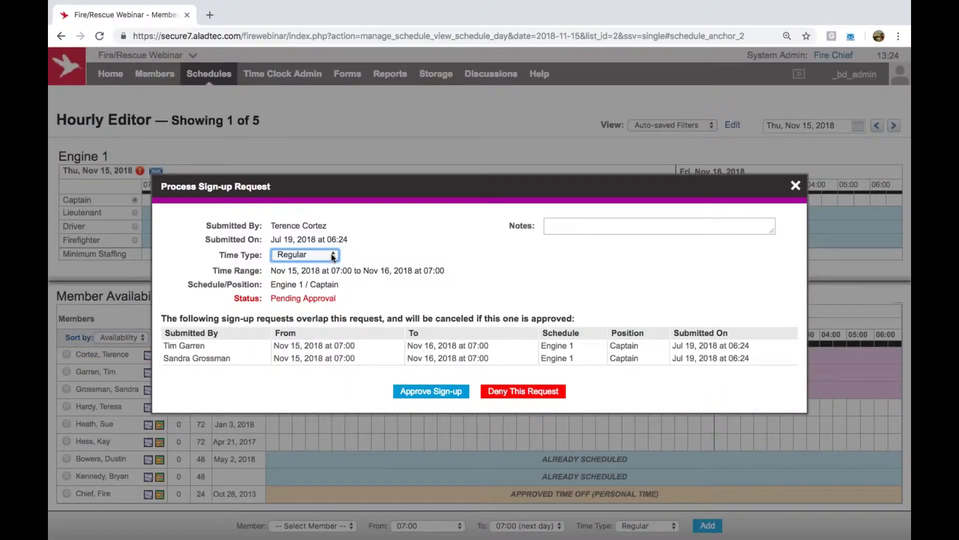
triple_click(238, 255)
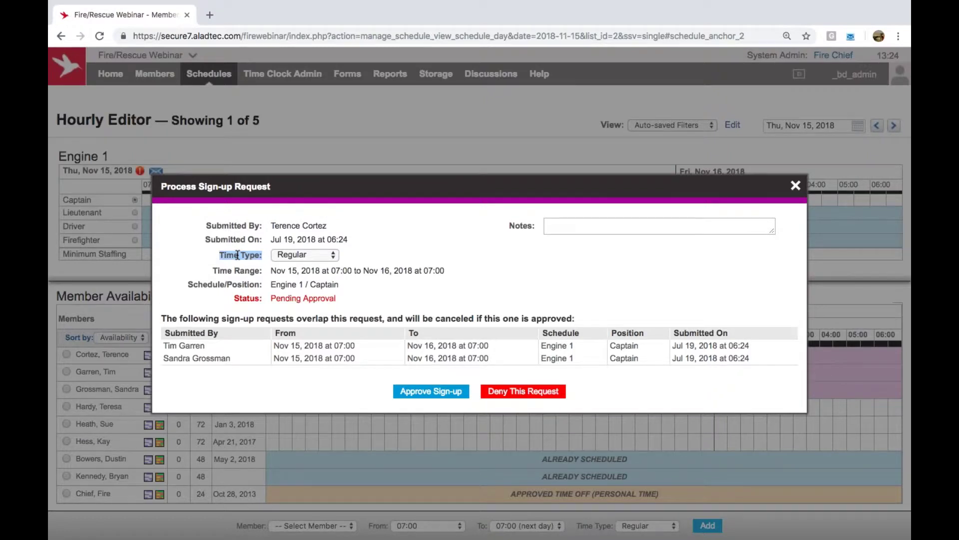
click(312, 255)
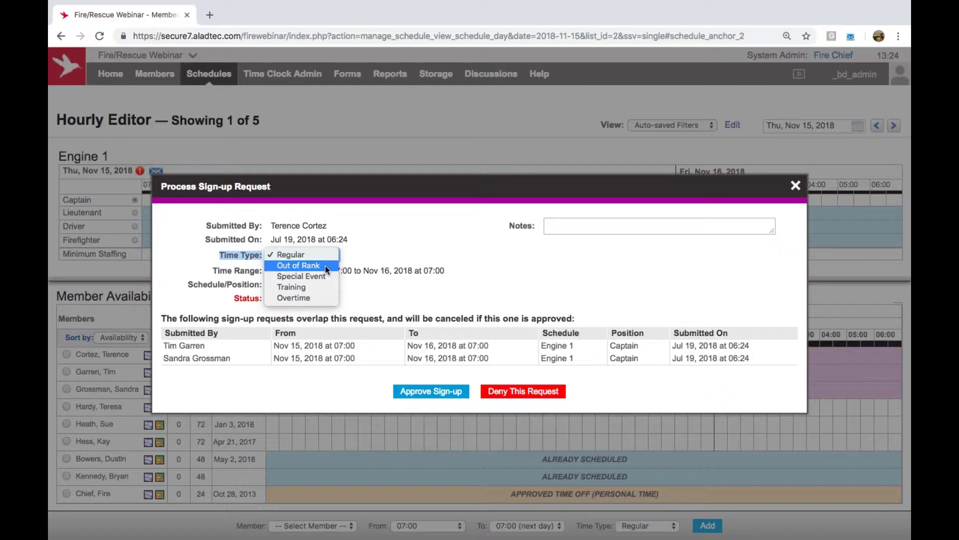
click(326, 265)
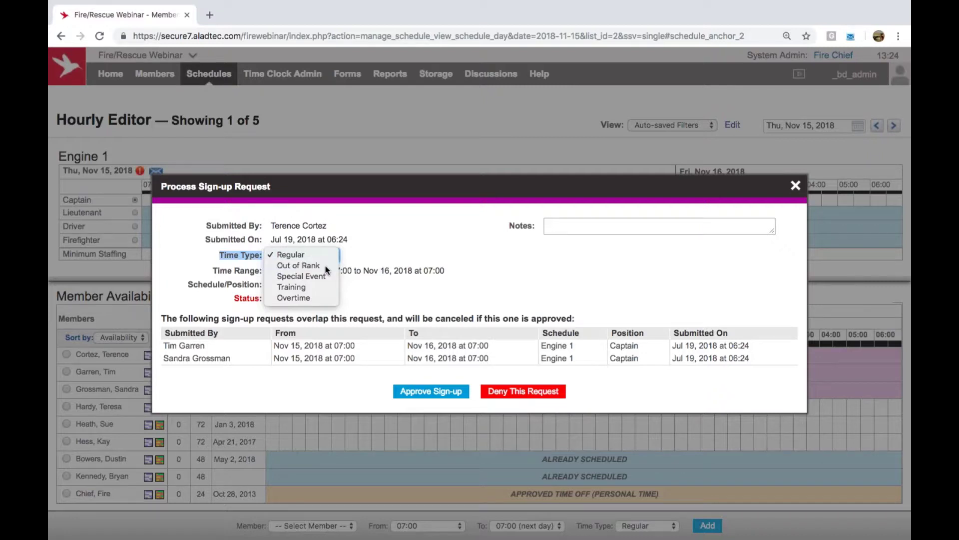
click(433, 391)
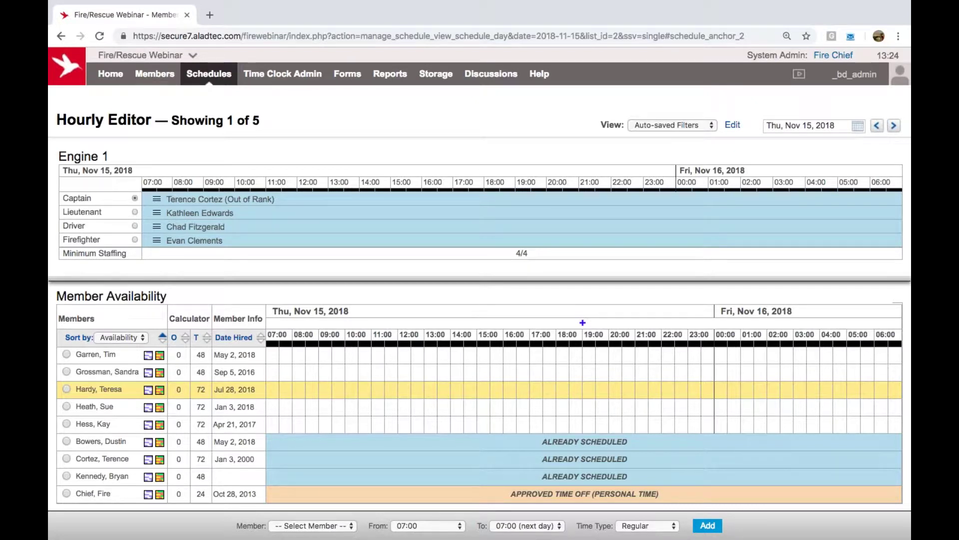
Step: Add Engine 2 to the work schedules shown in the Hourly Editor and adjust the divider above Member Availability
click(731, 126)
click(568, 200)
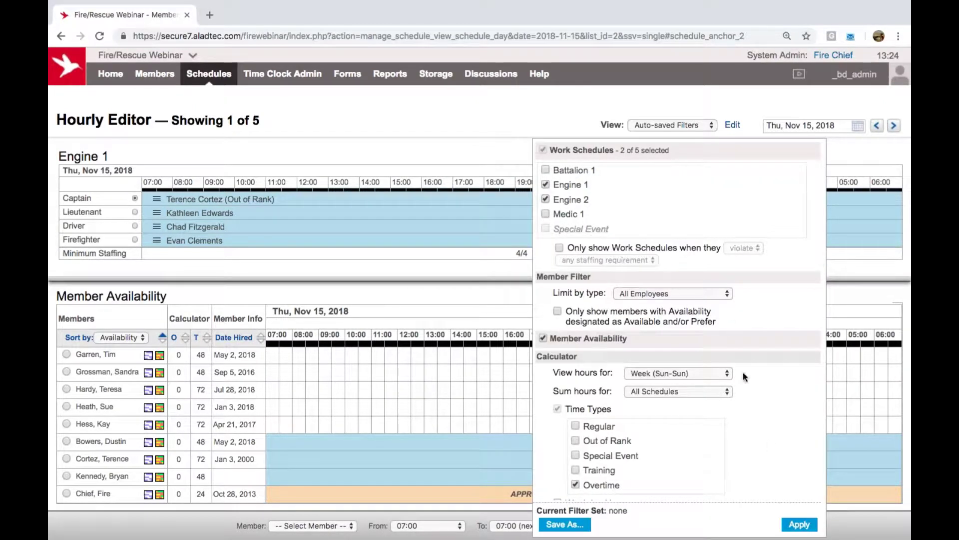
click(798, 524)
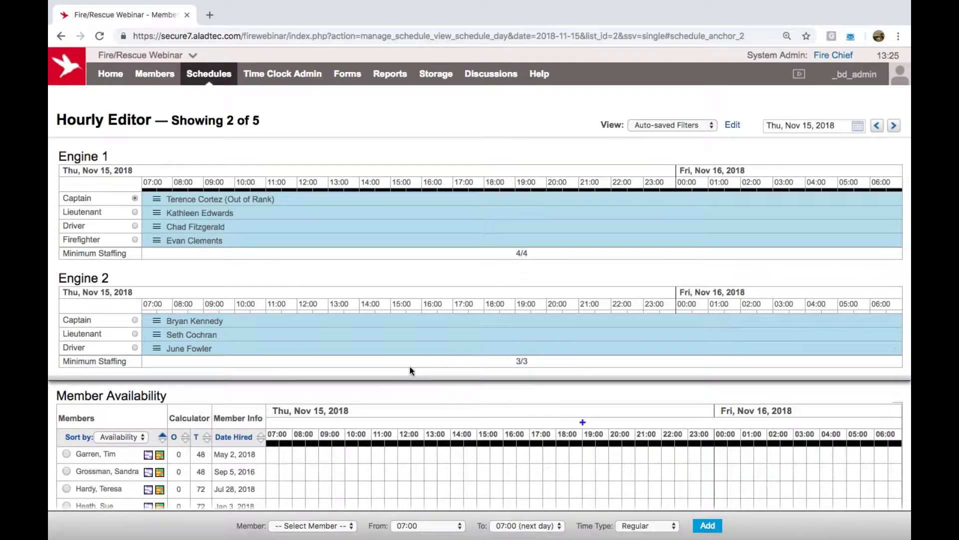
drag(407, 378, 407, 365)
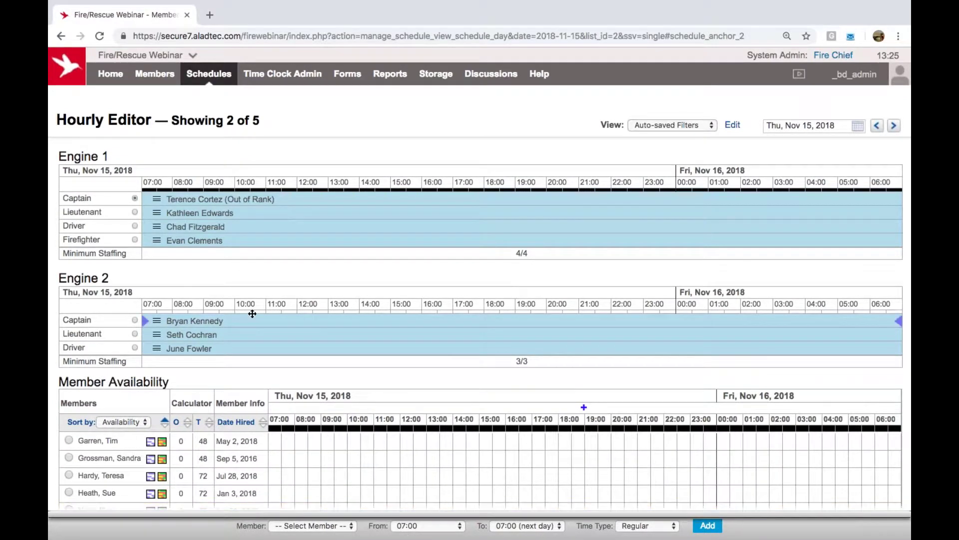
Step: Delete the Nov 15 Engine 1 Firefighter shift and move the Engine 2 Driver's shift into the vacated Firefighter position
click(198, 214)
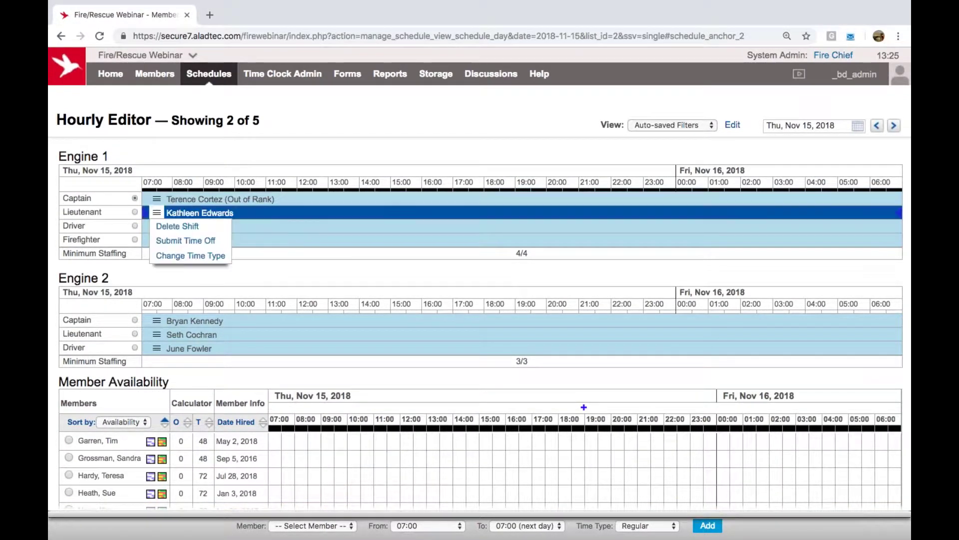
click(158, 241)
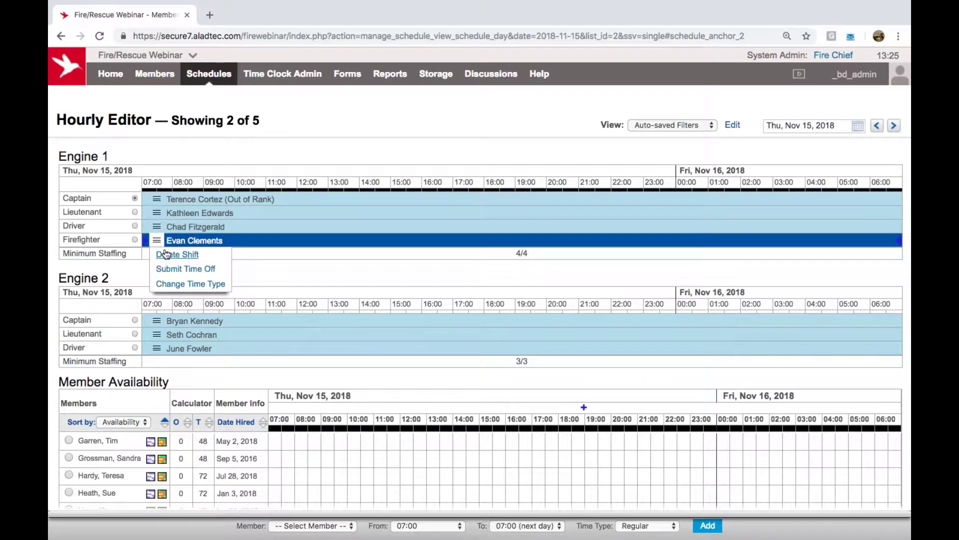
click(165, 253)
click(462, 334)
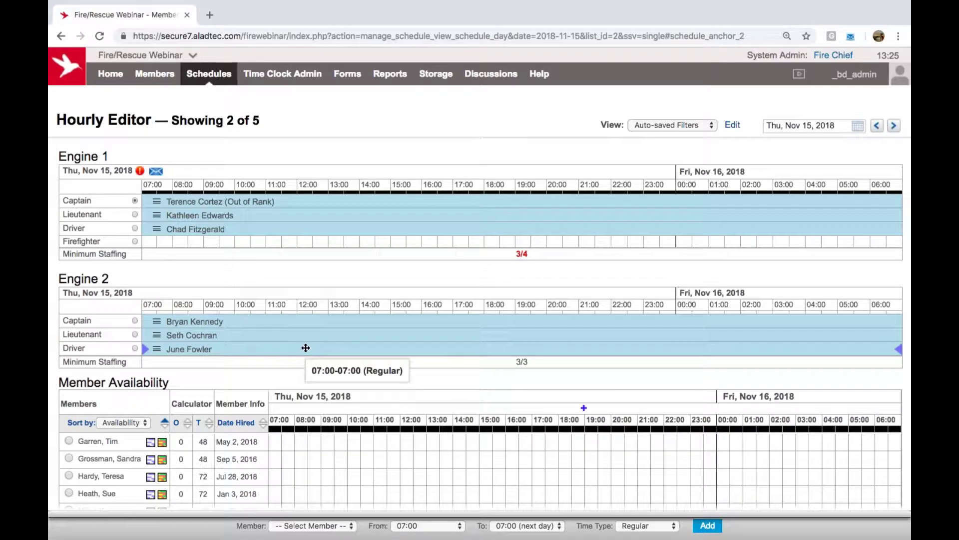
mouse_move(309, 347)
mouse_down()
mouse_move(317, 355)
mouse_move(308, 243)
mouse_up()
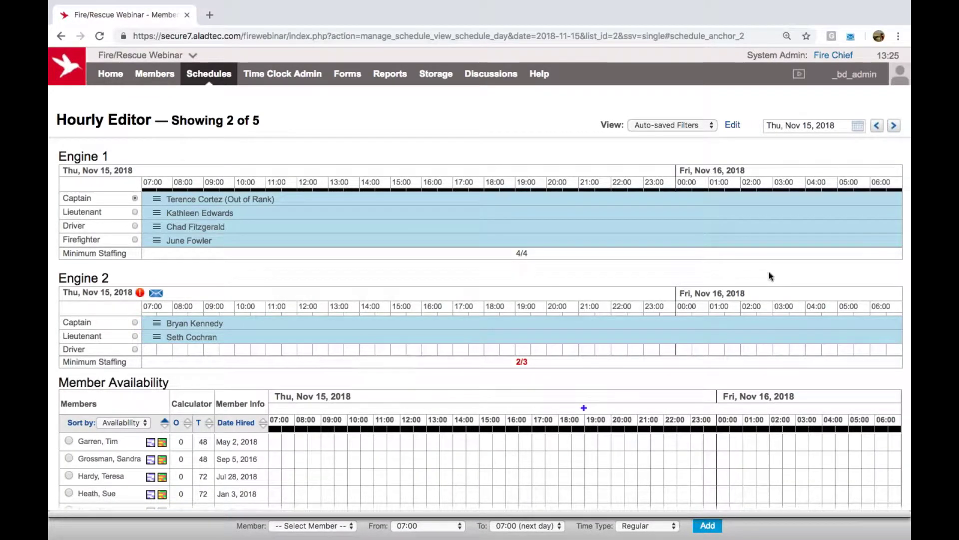
mouse_move(899, 338)
mouse_down()
mouse_move(517, 349)
mouse_move(827, 358)
mouse_move(900, 350)
mouse_up()
Step: Switch to the monthly calendar for November 2018 and review the Nov 19 Engine 1 Captain swap request, leaving it unprocessed
mouse_move(243, 83)
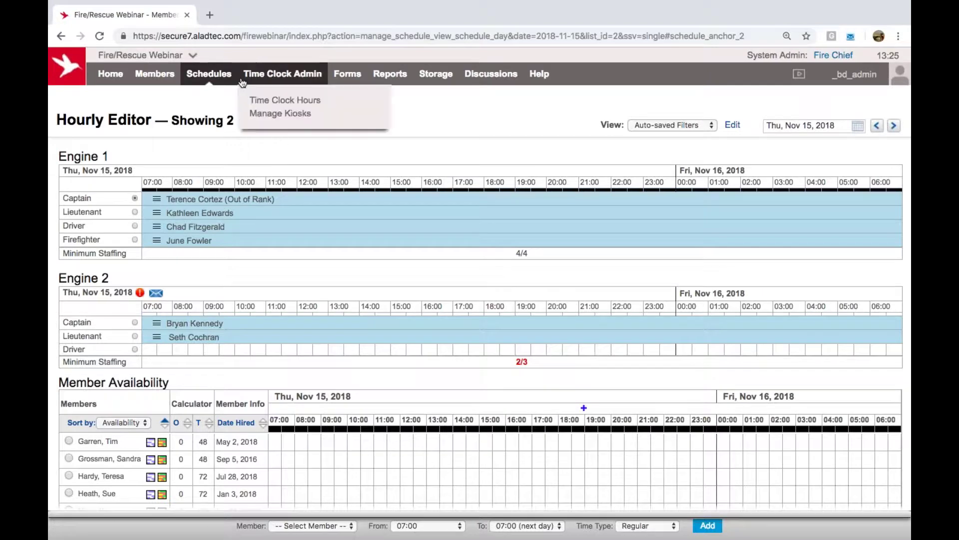
click(227, 99)
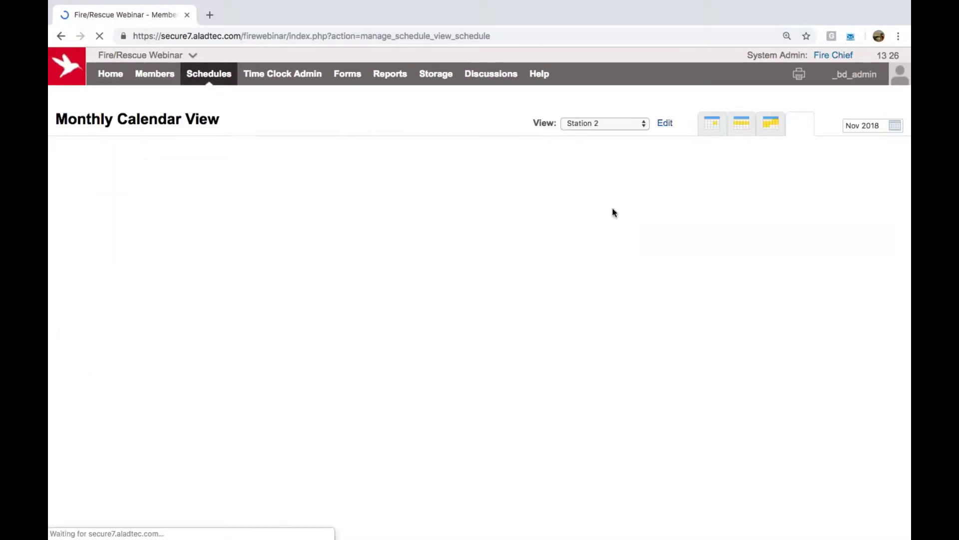
scroll(517, 277, down, 5)
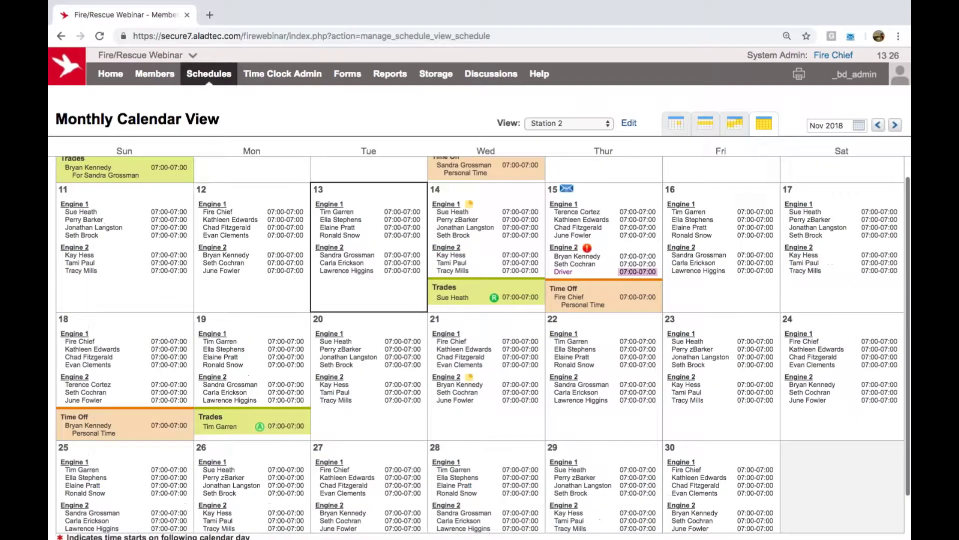
scroll(405, 394, down, 1)
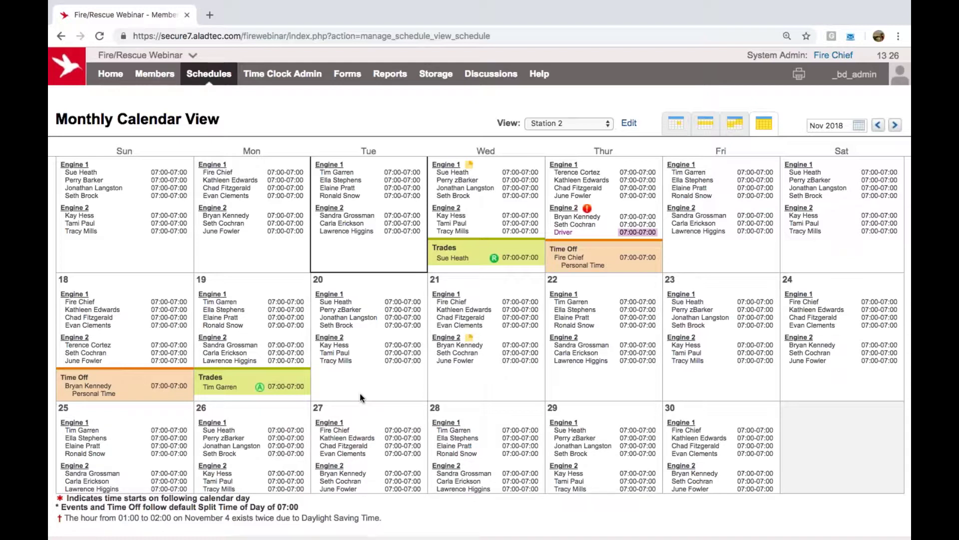
scroll(360, 393, down, 2)
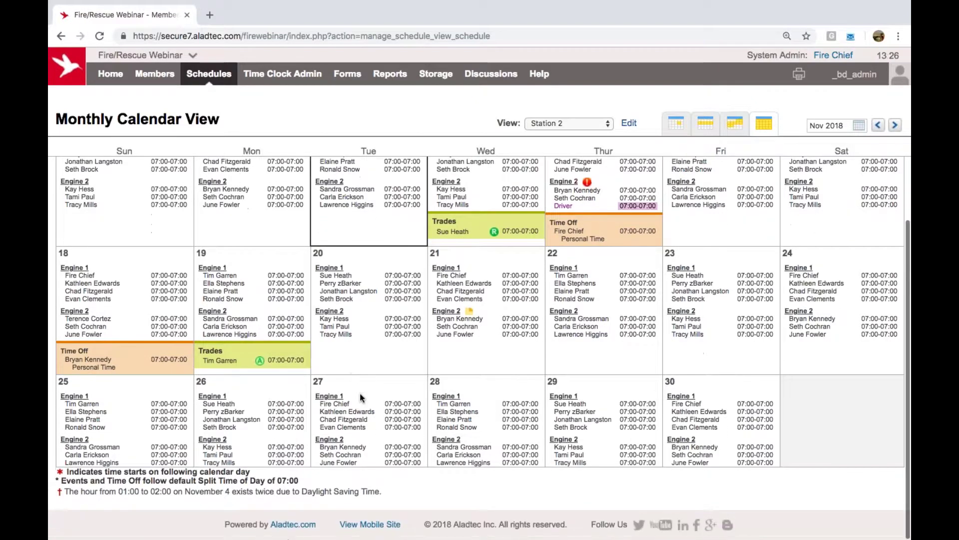
scroll(360, 392, up, 1)
mouse_move(301, 385)
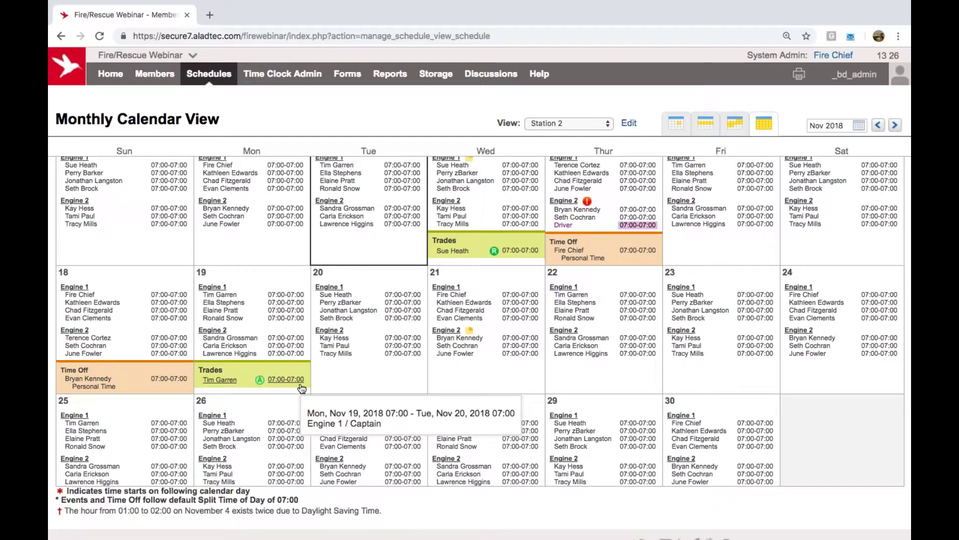
click(300, 384)
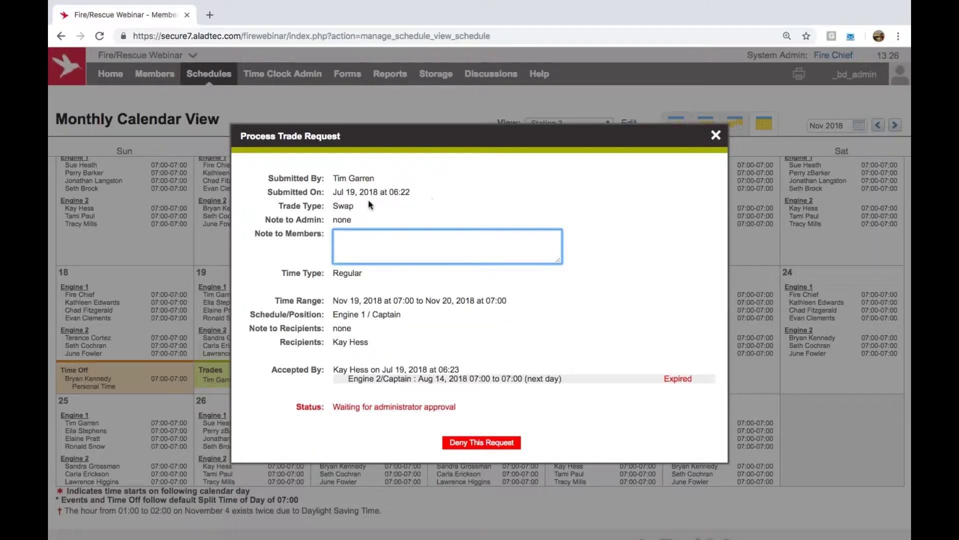
click(367, 200)
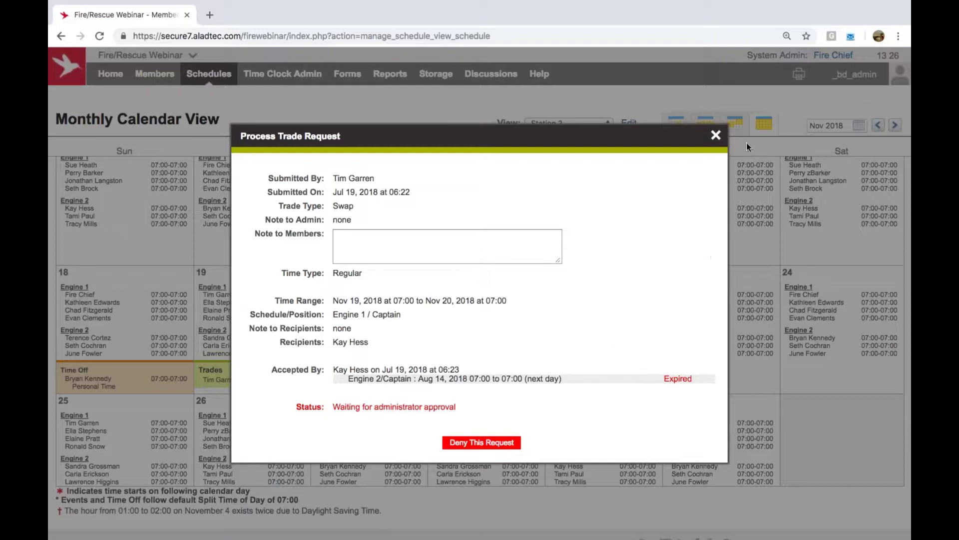
click(715, 137)
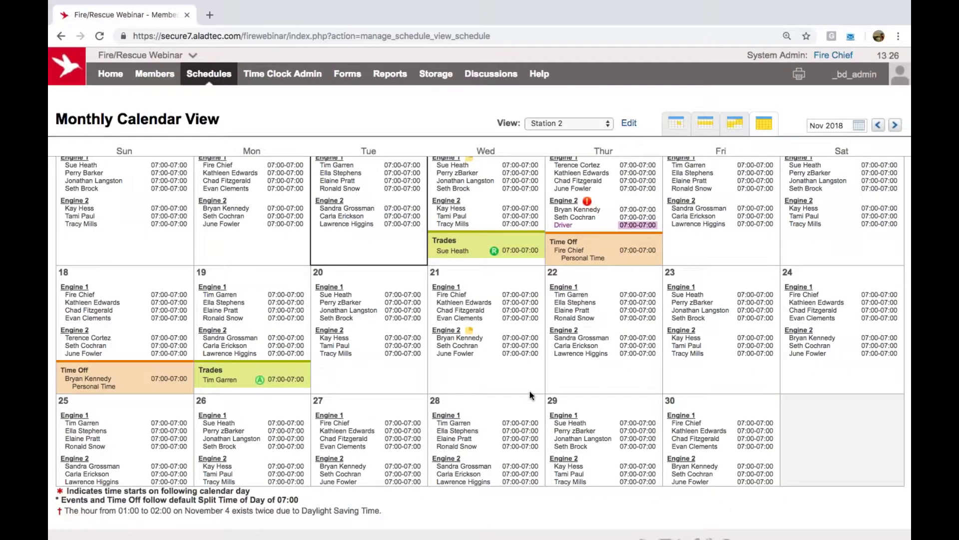
Step: Review the details of the Nov 14 Engine 1 Captain trade request and close it without processing
scroll(530, 390, up, 3)
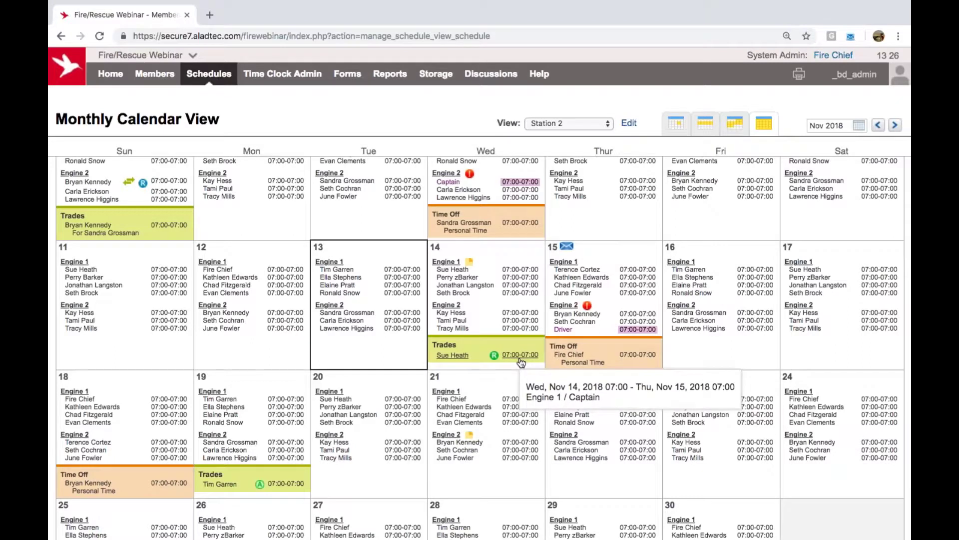
click(520, 355)
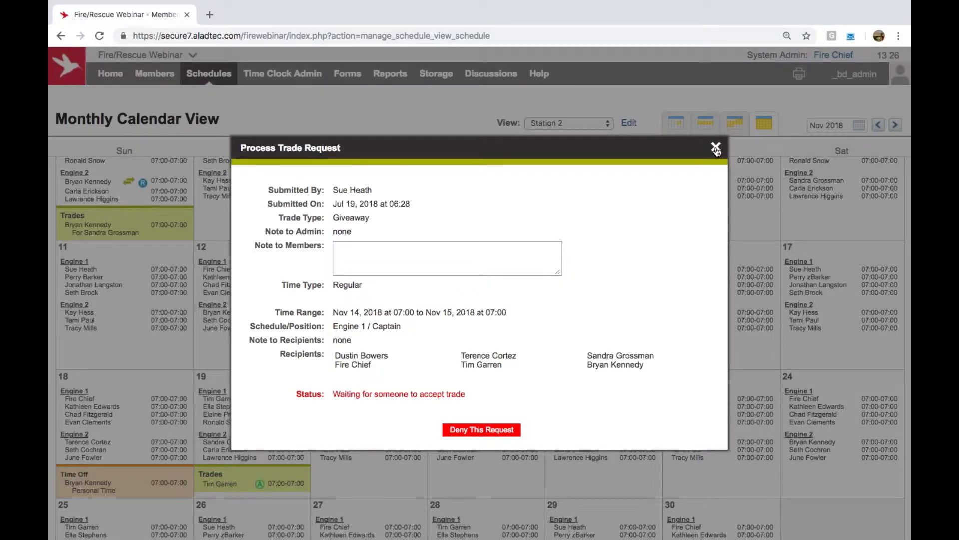
click(716, 148)
Step: Open the individual schedule of the Engine 1 captain working Nov 13 and take the Nov 14 giveaway shift for that member
mouse_move(208, 74)
click(270, 111)
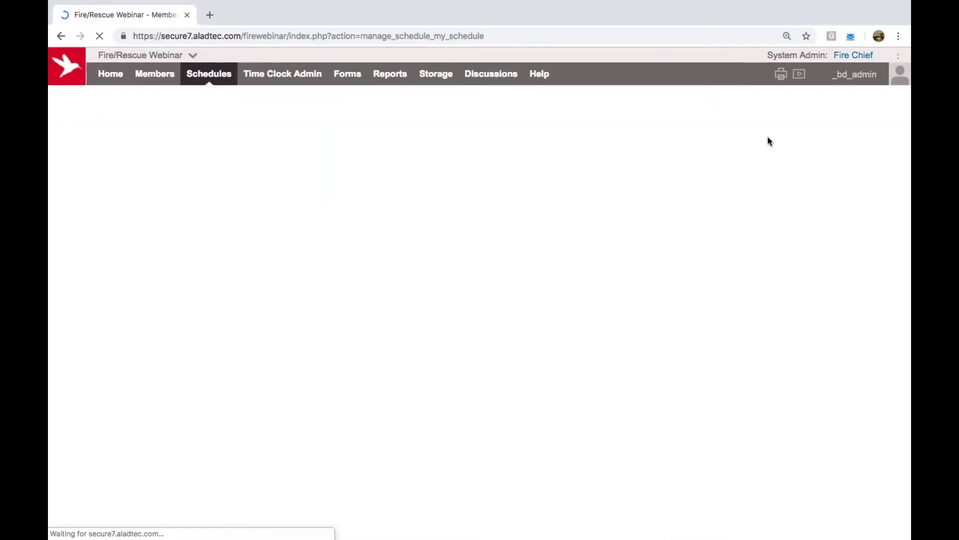
click(746, 125)
click(721, 269)
mouse_move(573, 361)
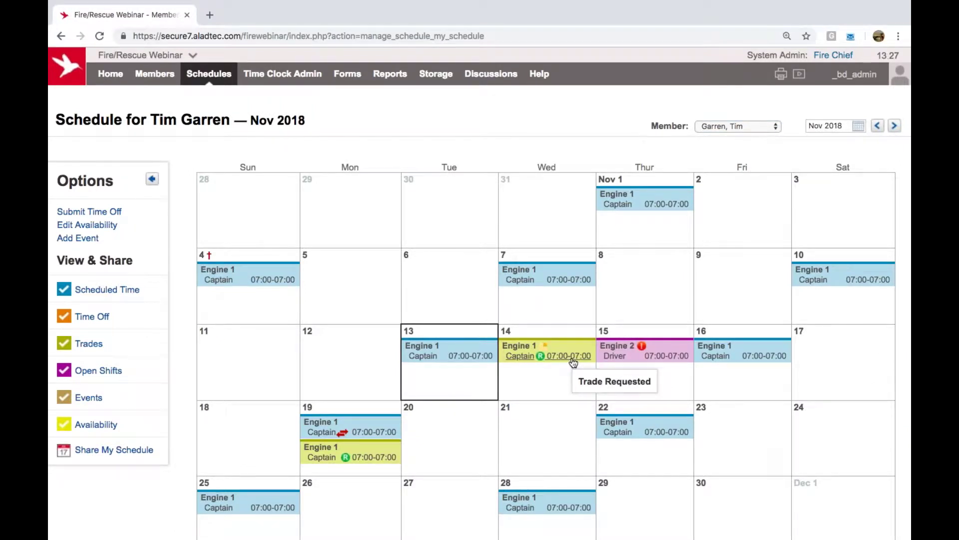
click(573, 357)
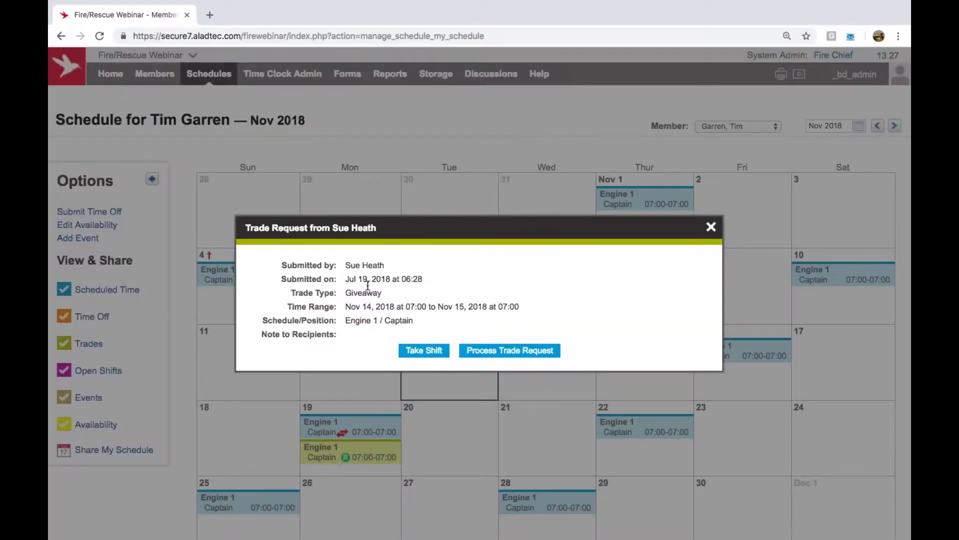
click(434, 351)
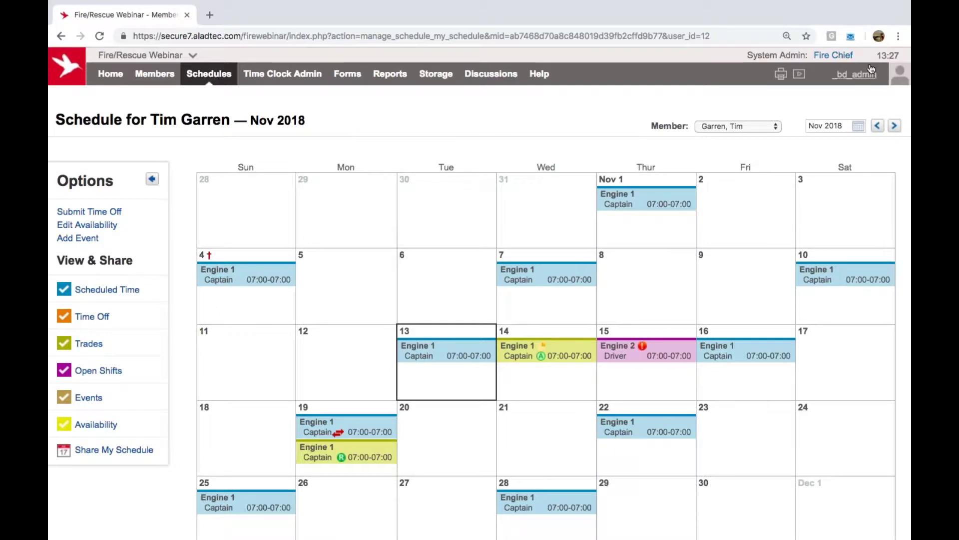
Step: Return to the monthly calendar and approve the accepted Nov 14 Engine 1 Captain giveaway trade
click(205, 80)
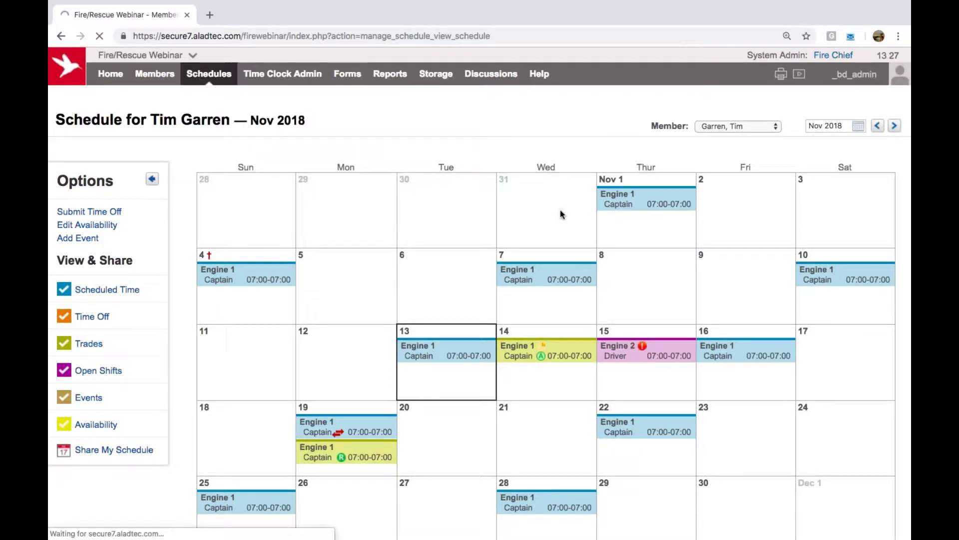
scroll(535, 468, down, 1)
scroll(536, 466, down, 3)
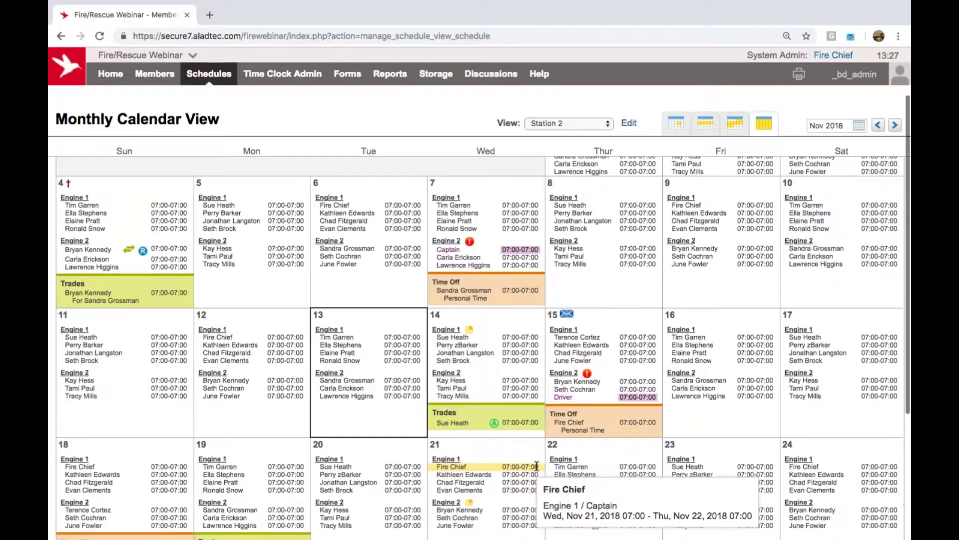
click(524, 389)
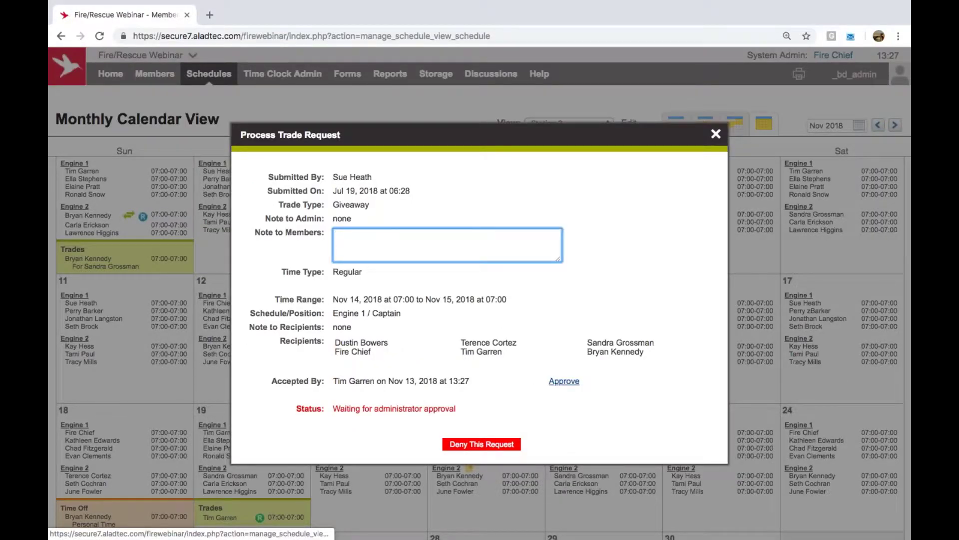
click(566, 381)
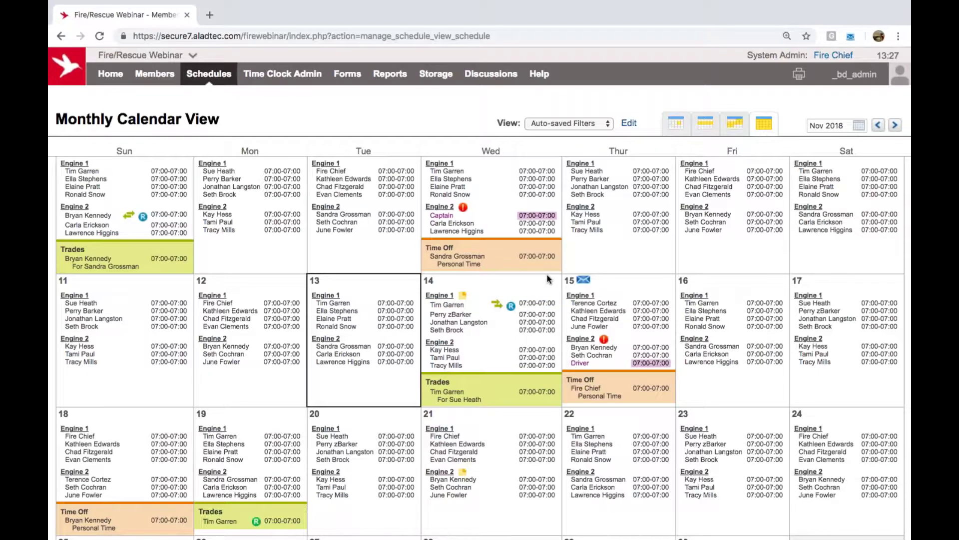
Step: Examine how the approved Nov 14 trade is marked in the monthly calendar, including the original assignee's details
mouse_move(508, 402)
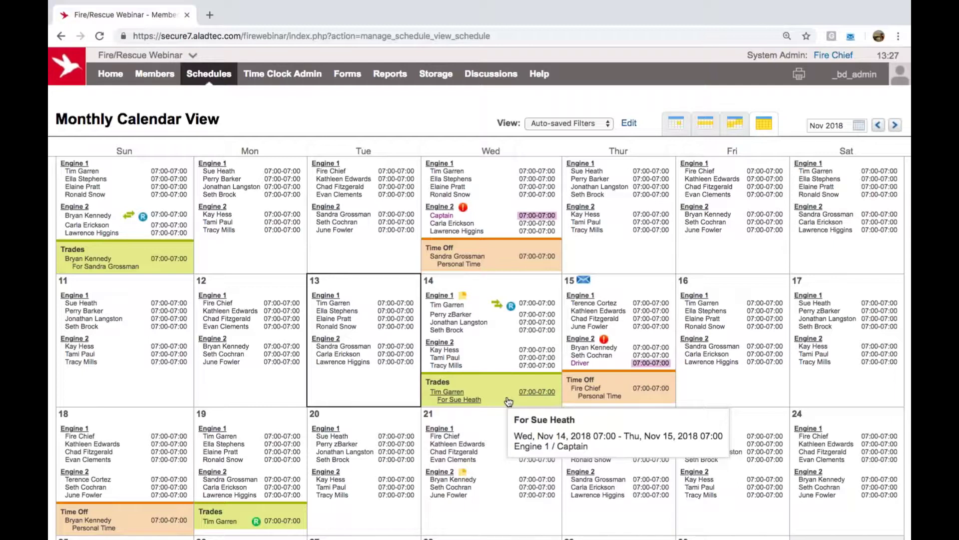
mouse_move(497, 307)
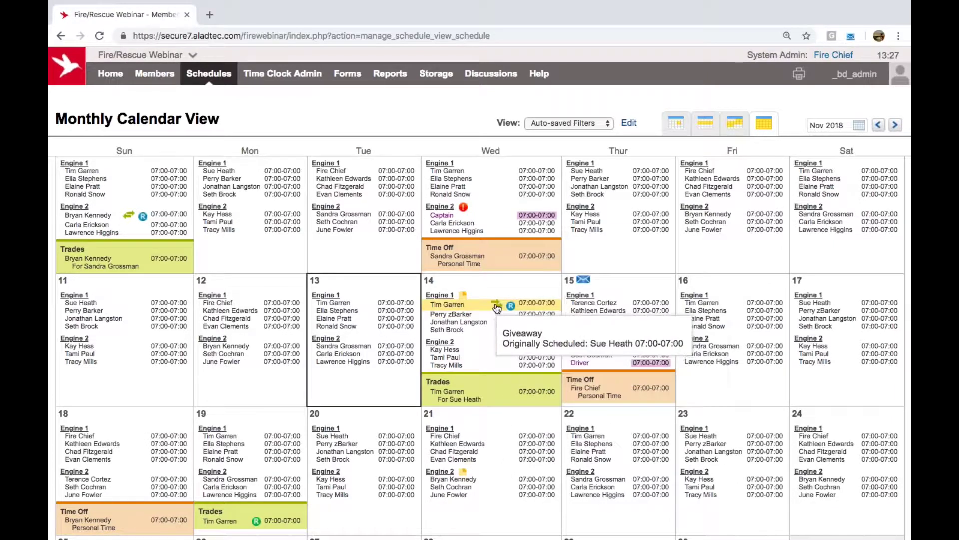
scroll(499, 250, down, 1)
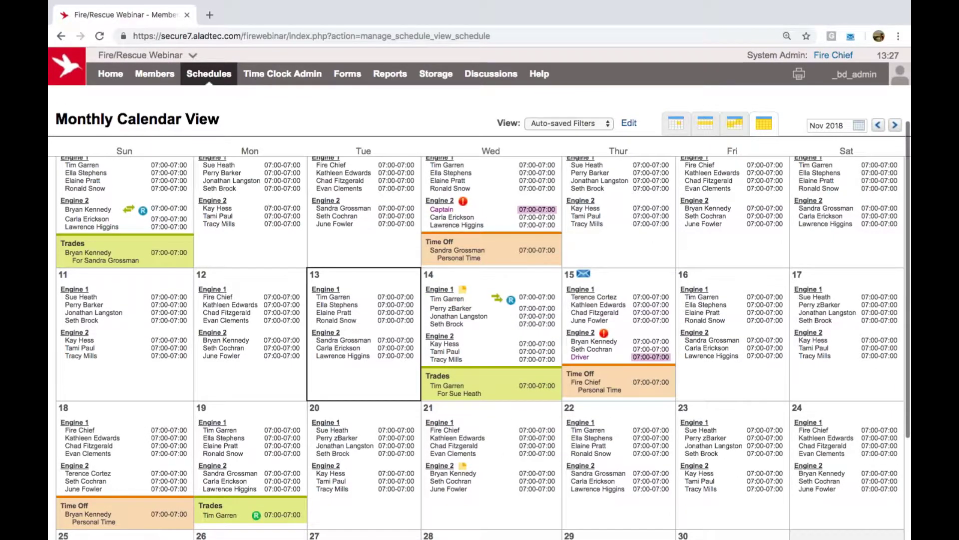
scroll(480, 349, down, 3)
scroll(503, 331, up, 5)
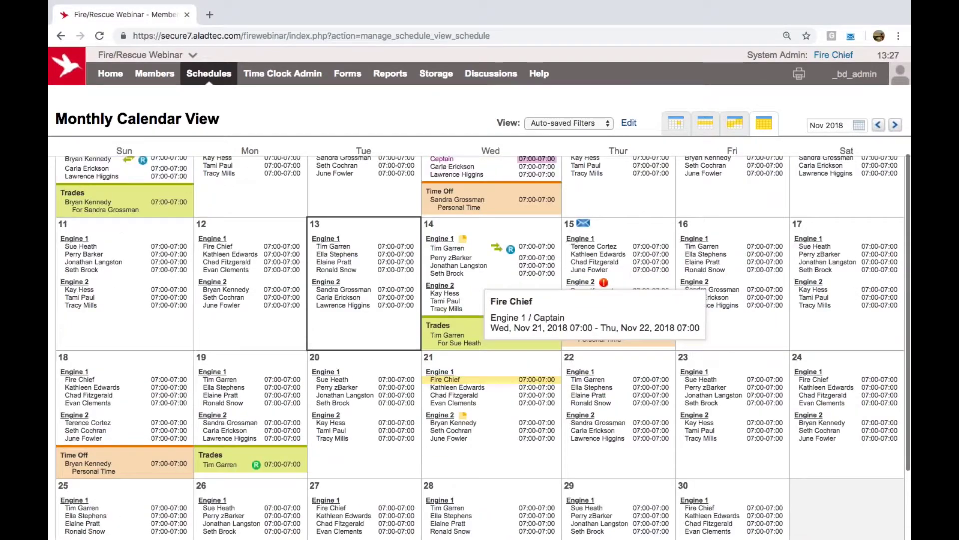
scroll(494, 394, down, 1)
scroll(493, 394, down, 2)
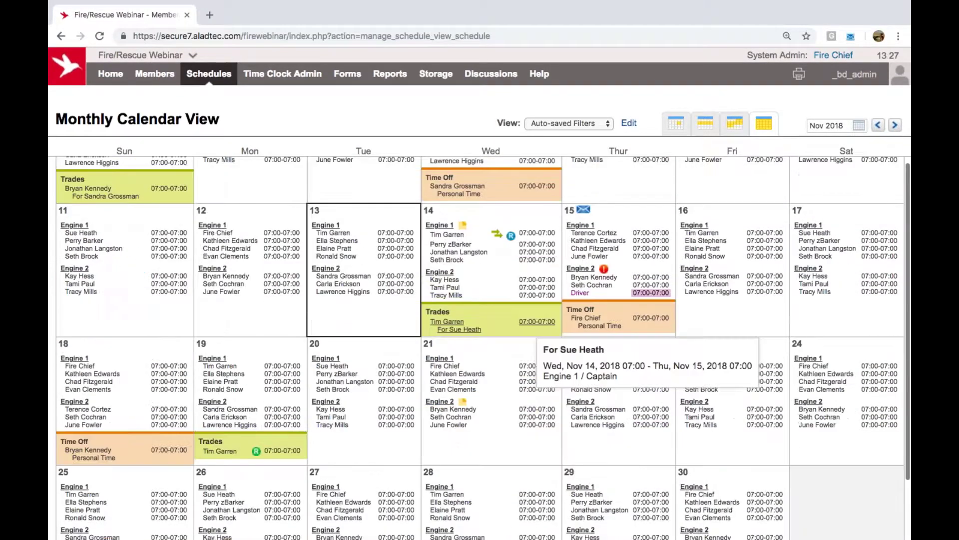
Step: Include Battalion 1, Engine 1, Engine 2 and Medic 1 in the monthly calendar's work schedule filter and apply it
click(630, 123)
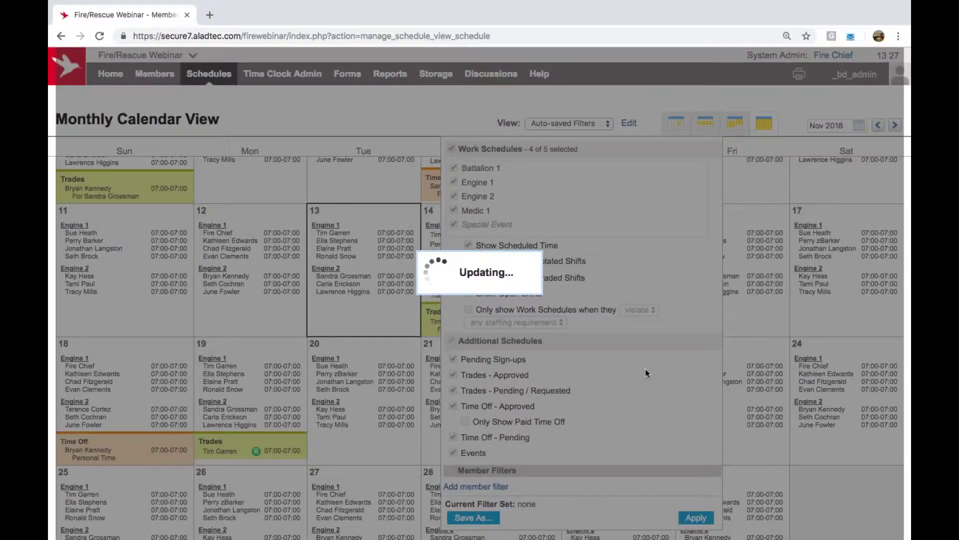
click(696, 517)
scroll(644, 395, down, 3)
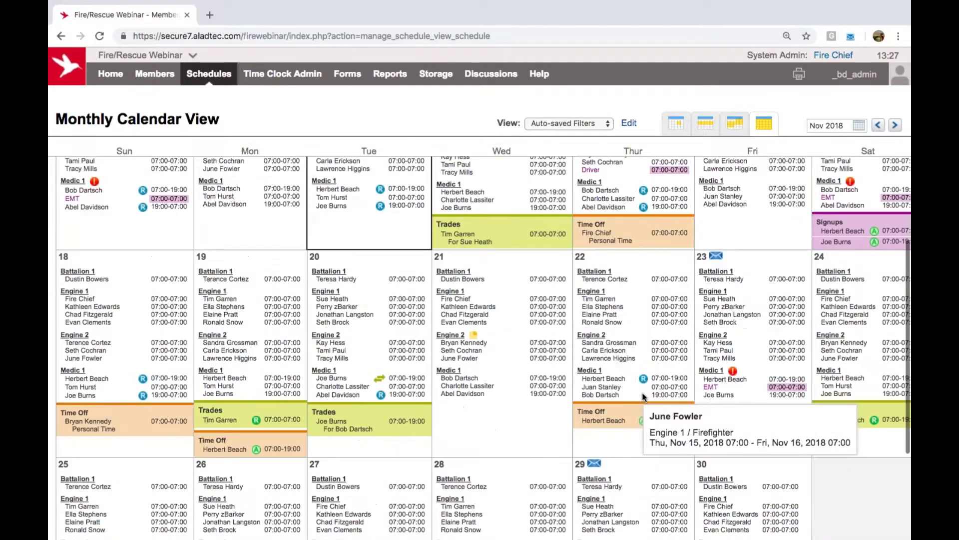
Step: Approve the pending Nov 22 07:00–19:00 time-off request as Vacation Time (accrued), tracking PTO for Scheduled Shifts Only
scroll(645, 398, down, 1)
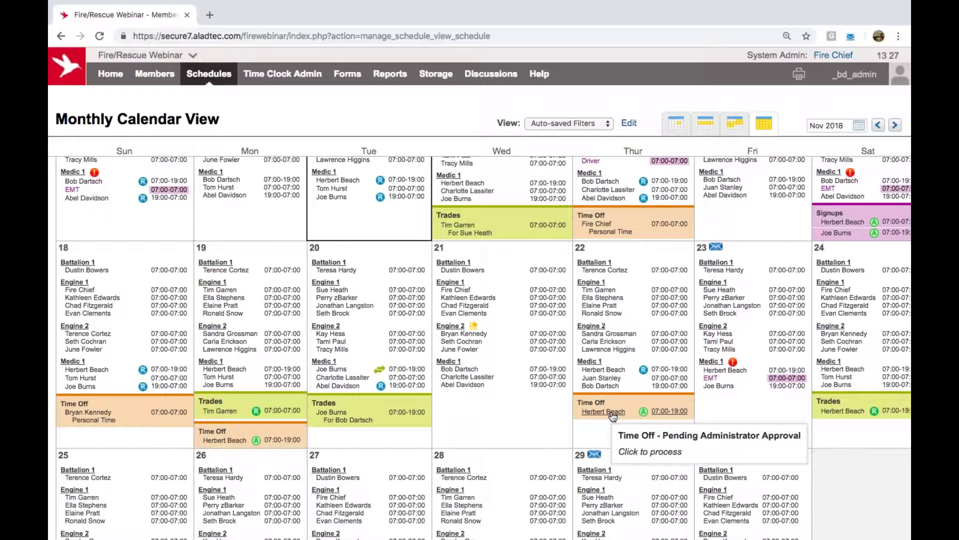
click(613, 415)
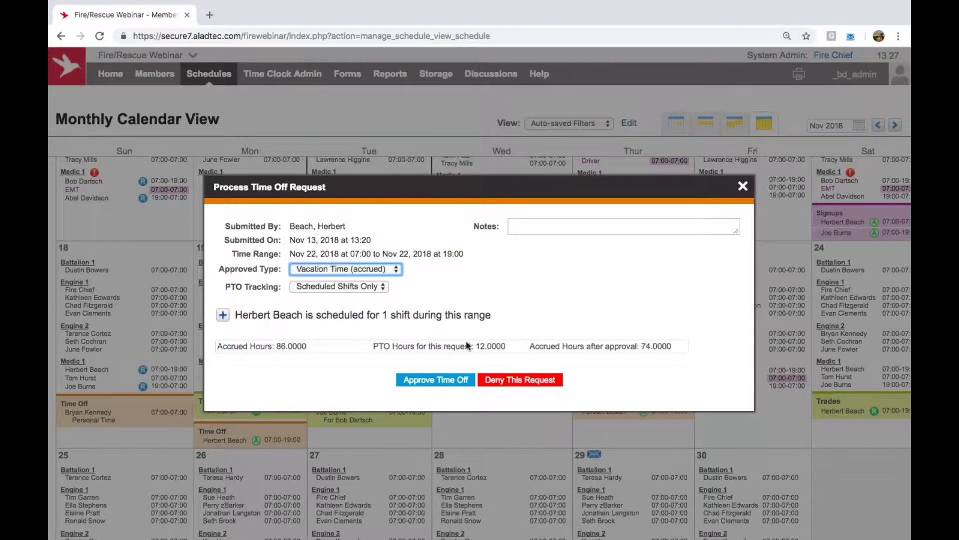
click(432, 383)
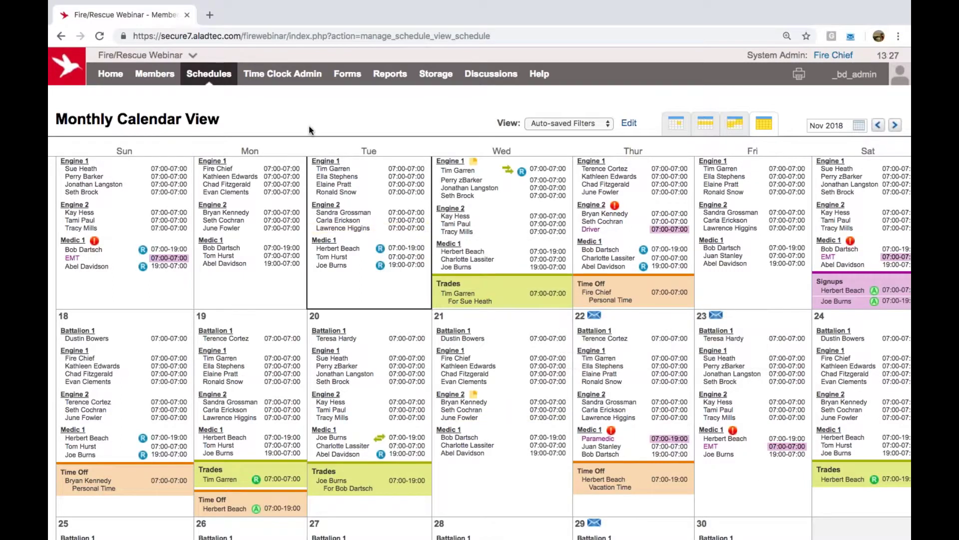
Step: Open the individual November 2018 schedule of the Medic 1 paramedic and check the approved time off there
mouse_move(215, 84)
click(229, 115)
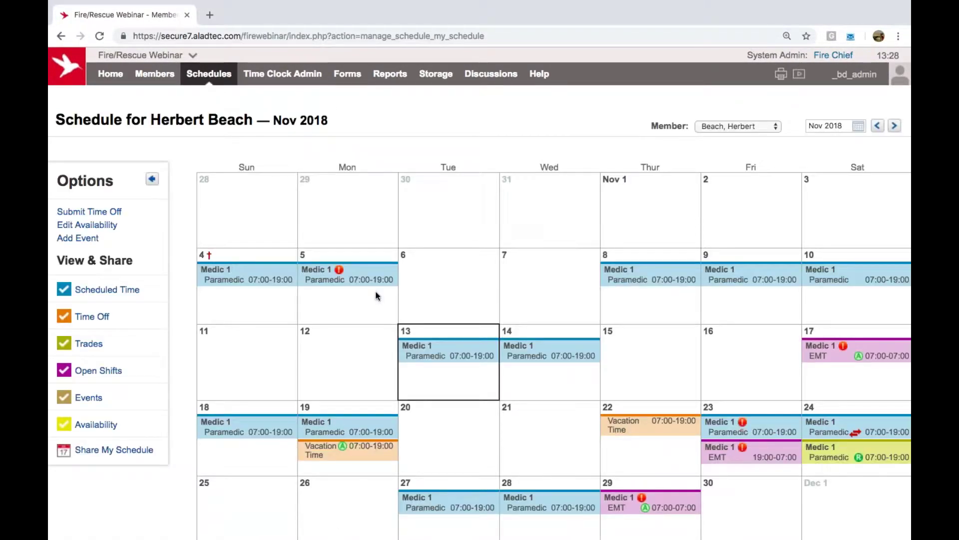
scroll(446, 353, down, 2)
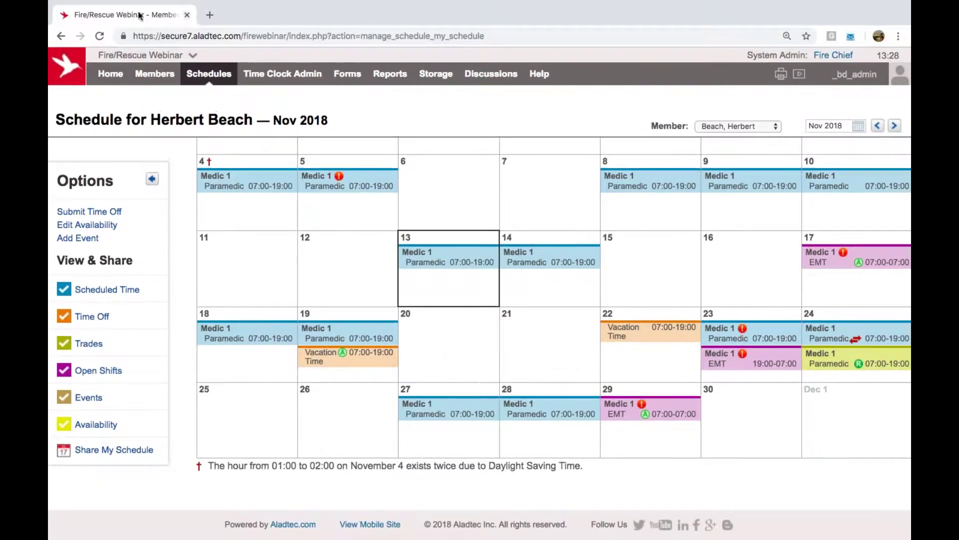
Step: Switch to the Medic 1 paramedic's member account, open the mobile site and take the browser out of full screen
click(849, 83)
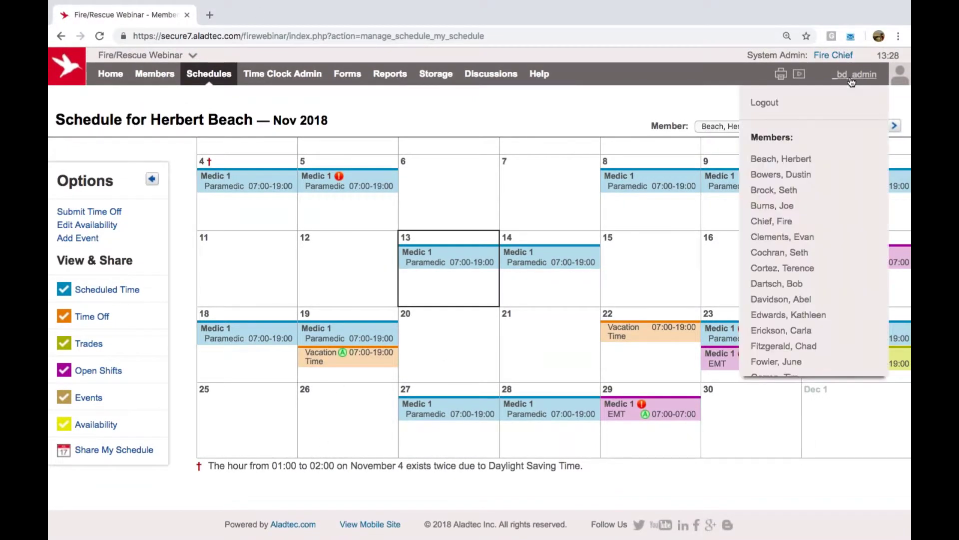
click(783, 158)
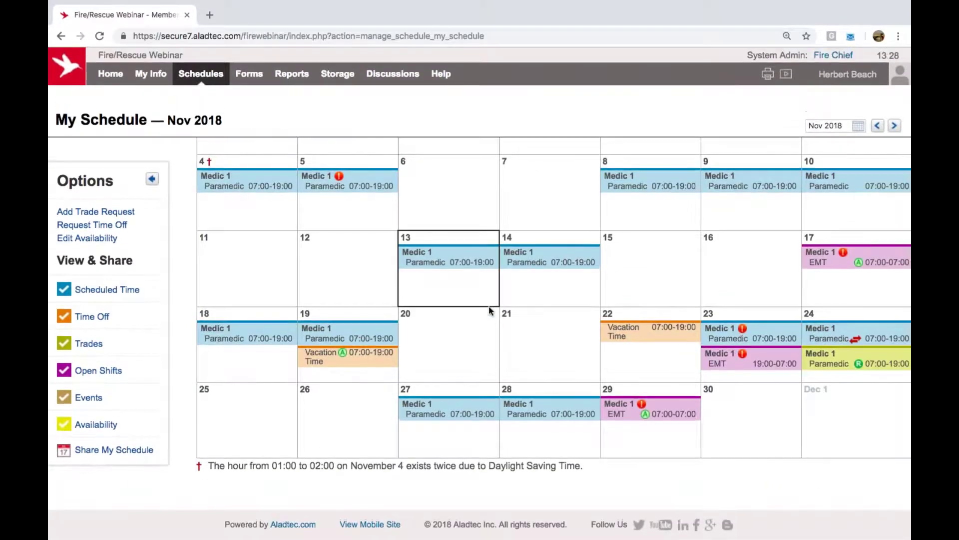
click(370, 525)
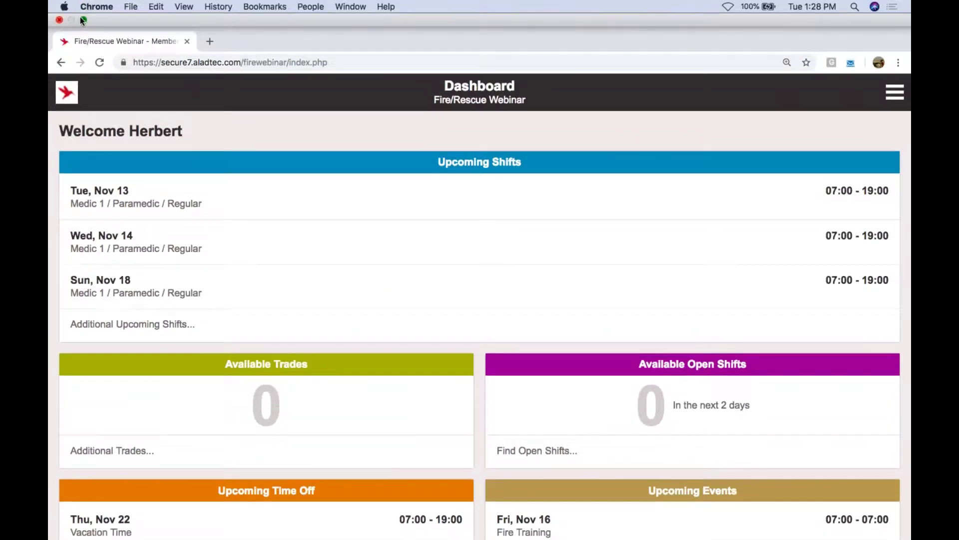
click(80, 16)
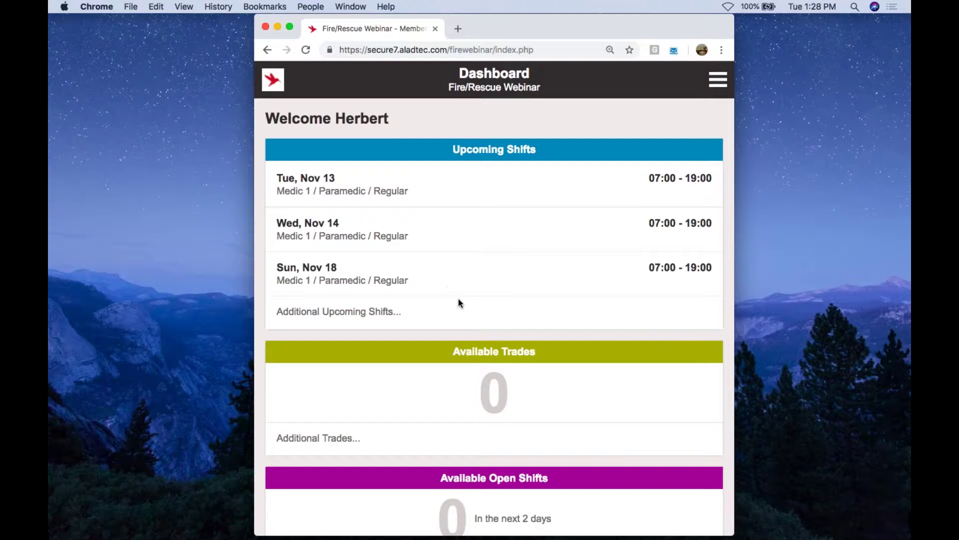
Step: Review the mobile dashboard's upcoming shifts, available trades, open shifts, time off and events
scroll(459, 303, down, 1)
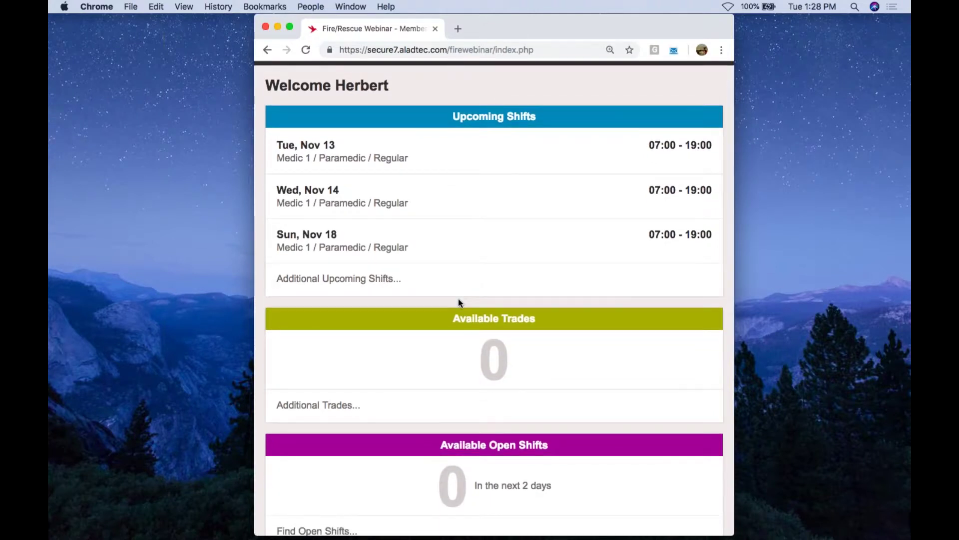
scroll(459, 303, down, 4)
scroll(459, 300, down, 3)
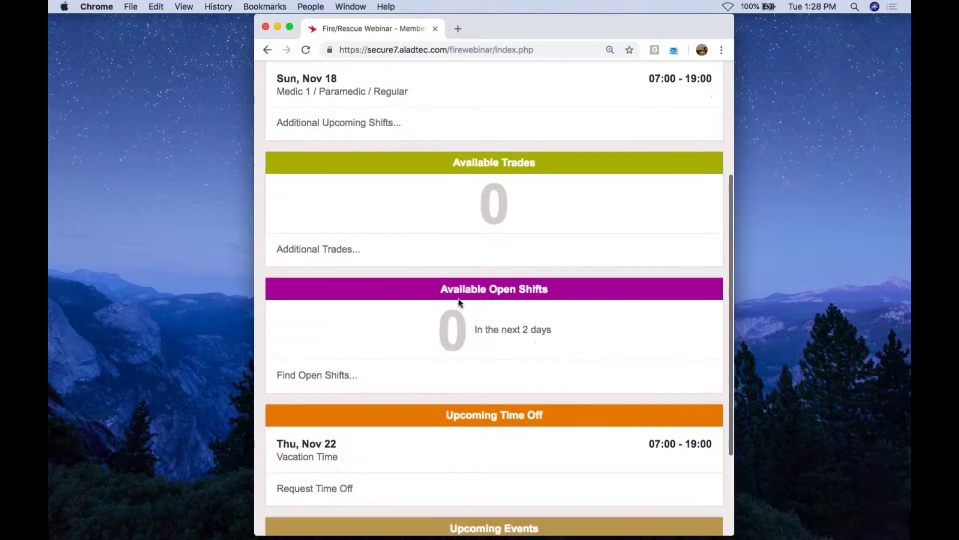
scroll(459, 300, down, 3)
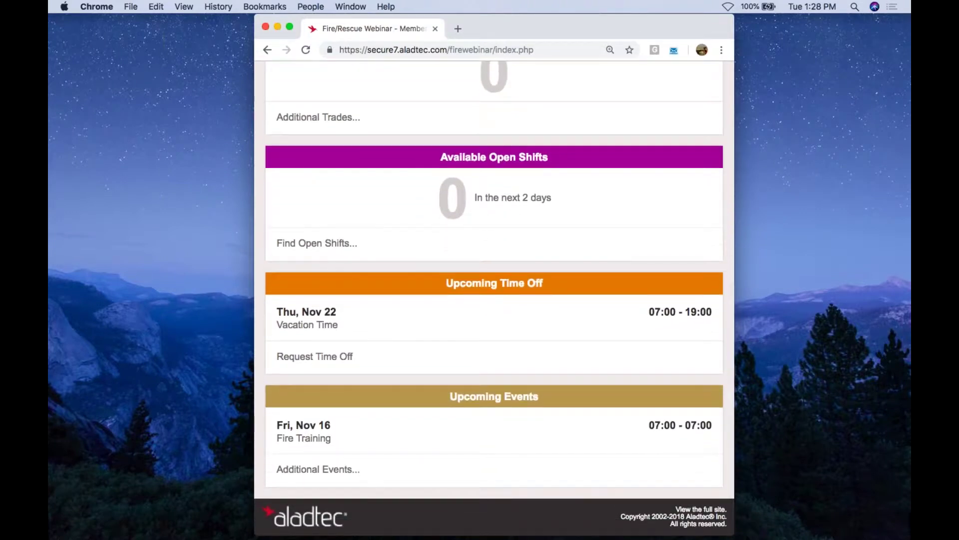
key(Home)
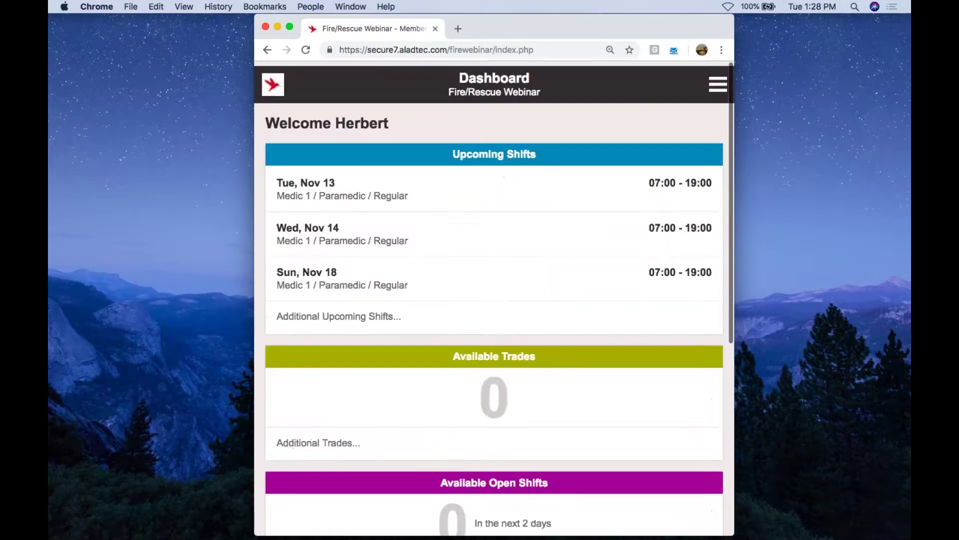
Step: View the mobile Daily Summary for Nov 13, 2018 across all units and check its date picker
click(718, 84)
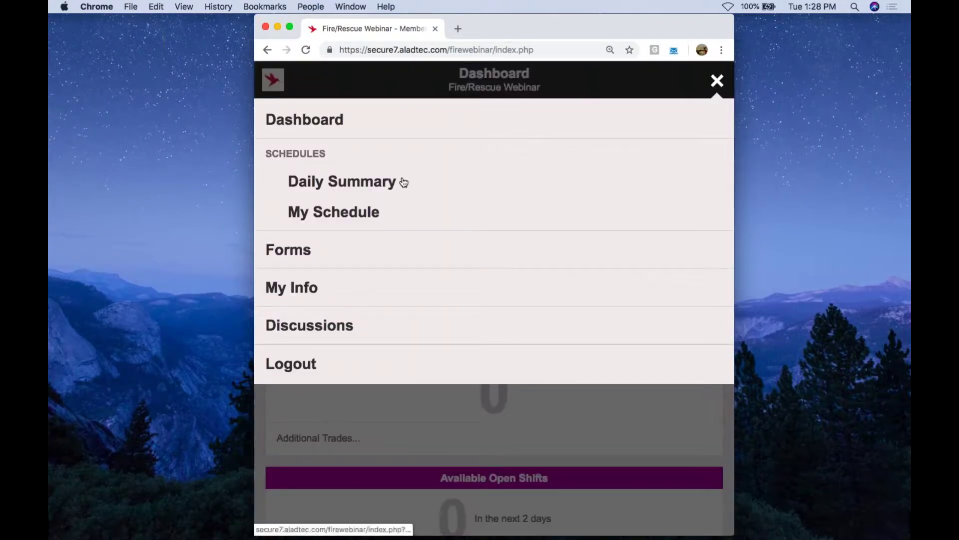
click(375, 182)
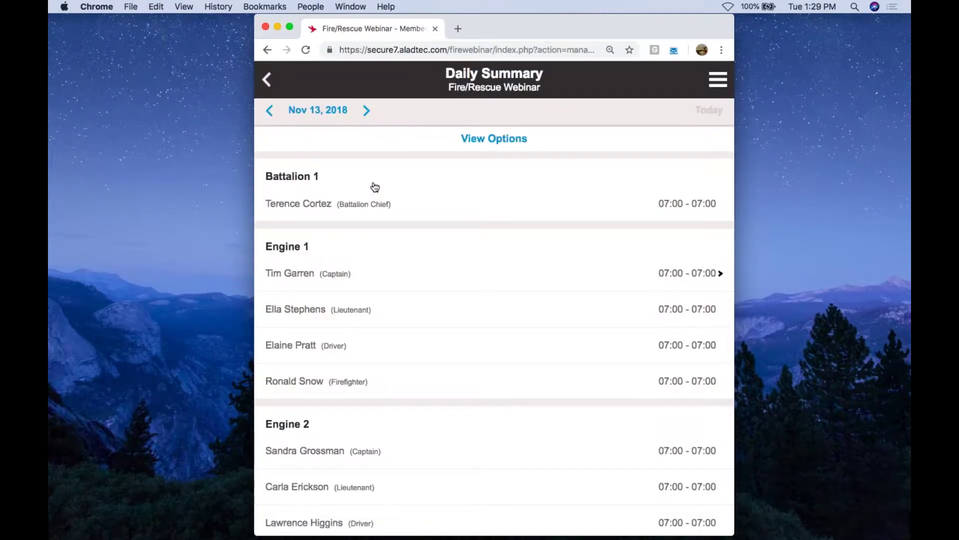
right_click(515, 340)
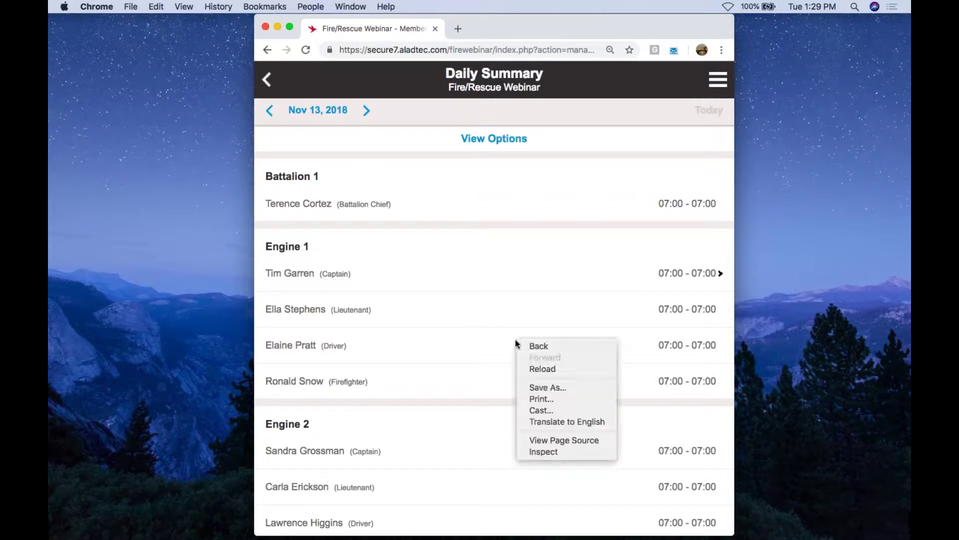
click(506, 249)
scroll(492, 338, down, 5)
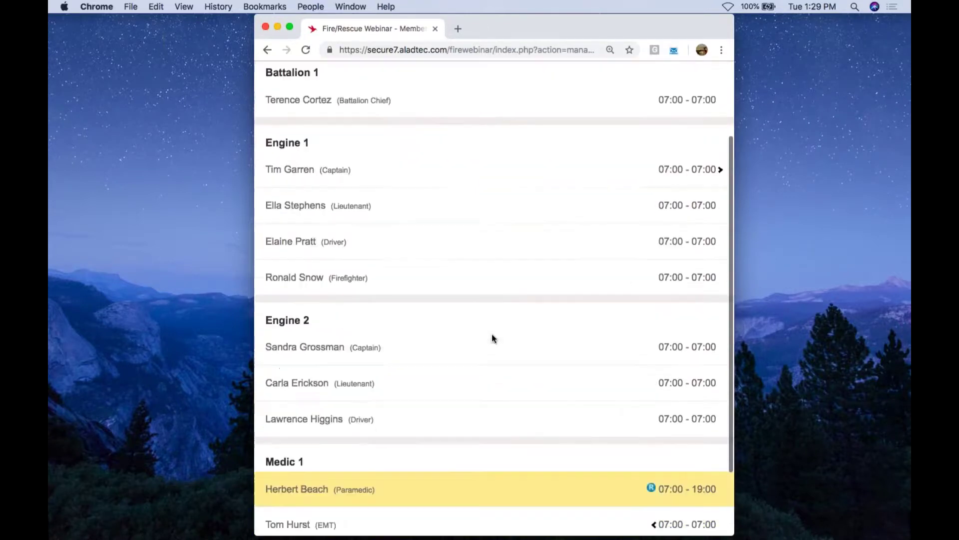
scroll(492, 334, up, 5)
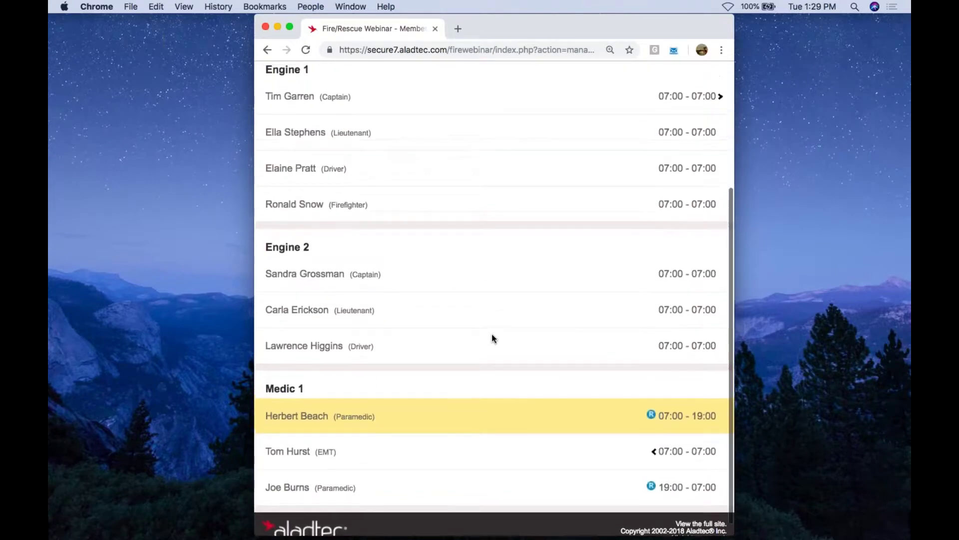
click(323, 111)
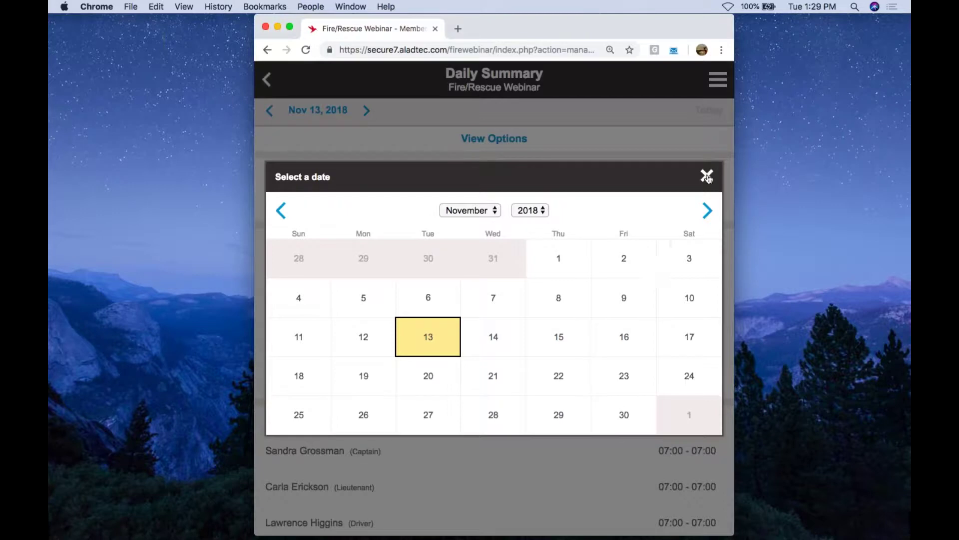
click(708, 176)
Step: Open My Schedule on the mobile site and check the entries for Nov 14 and Nov 22
click(716, 82)
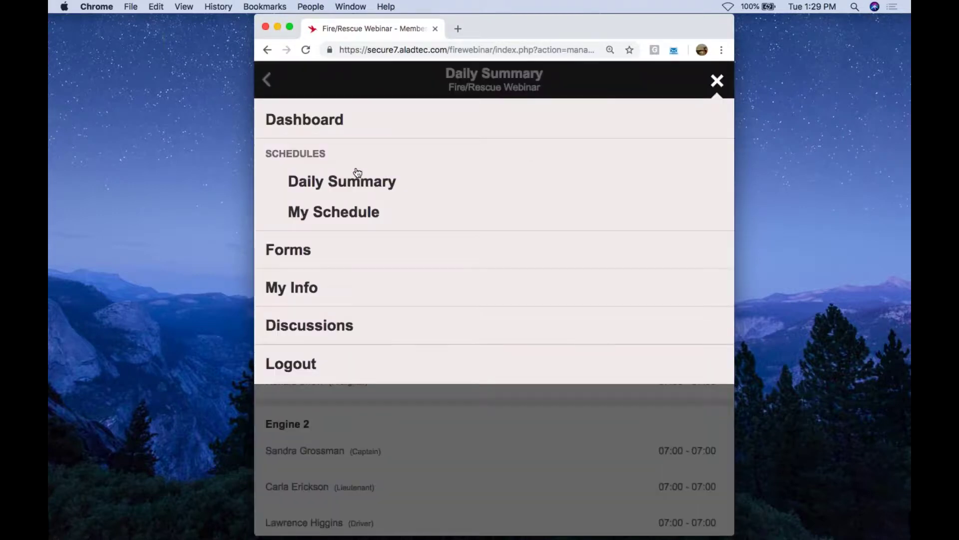
click(335, 213)
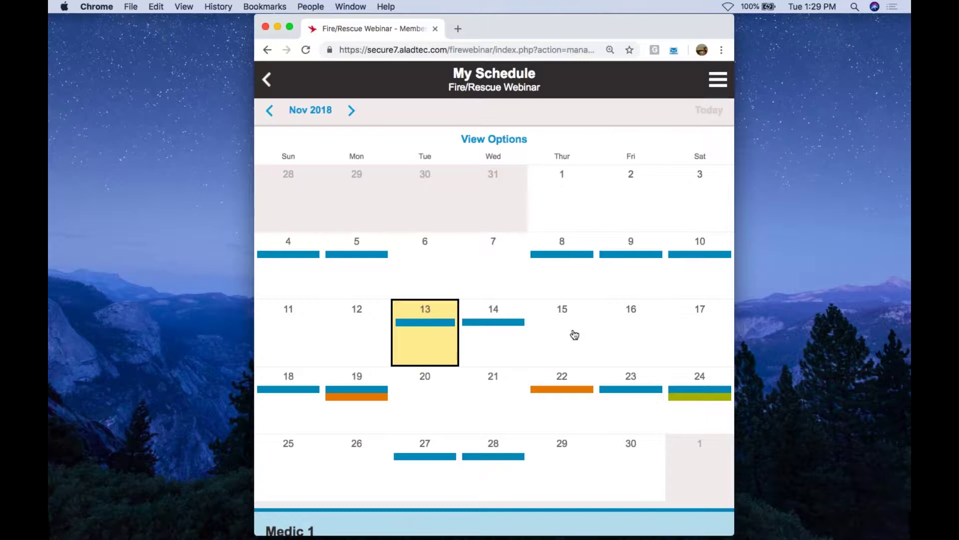
scroll(575, 335, down, 2)
click(499, 285)
scroll(554, 328, down, 2)
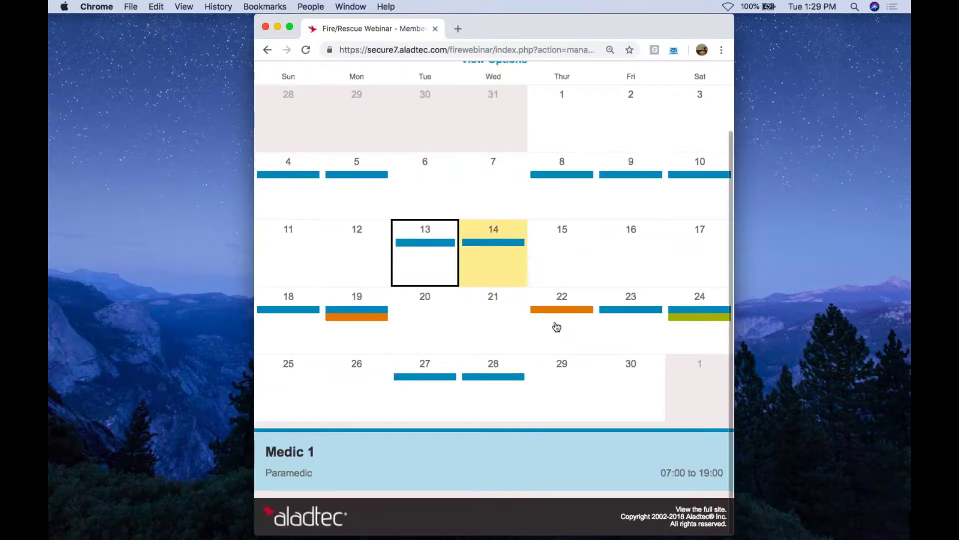
click(557, 325)
Step: View the details and request options of the Nov 23 Medic 1 shift in the mobile schedule
click(613, 317)
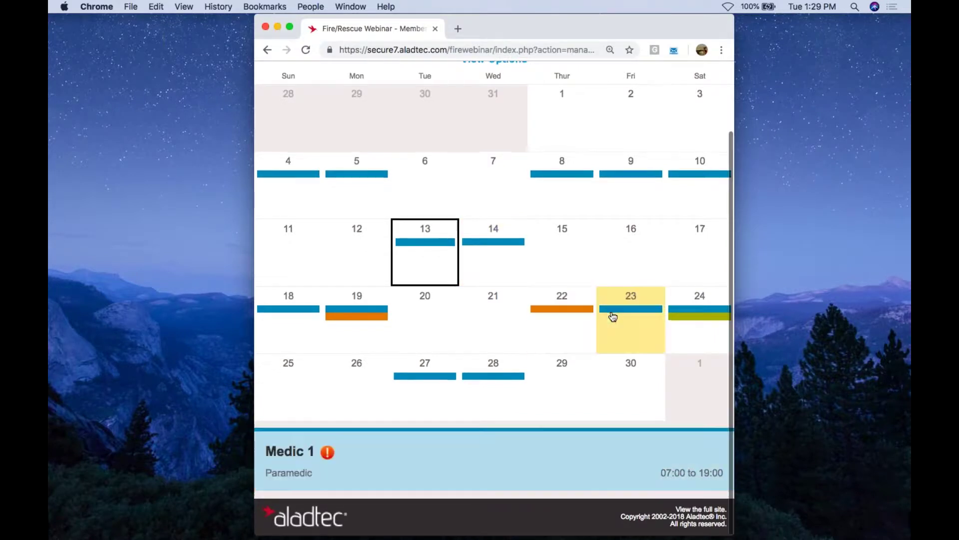
click(414, 471)
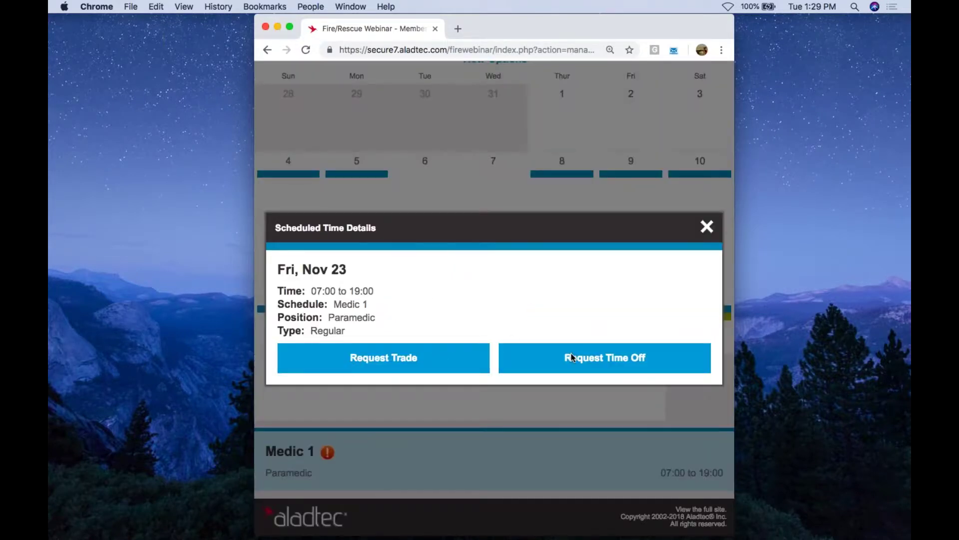
click(707, 227)
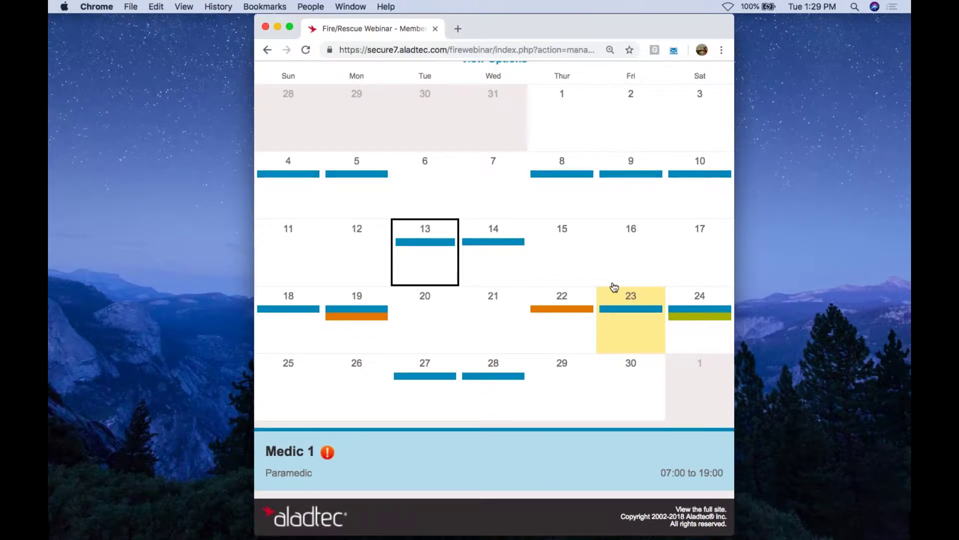
Step: Return to the full site in full screen and switch back to the _bd_admin account
click(720, 514)
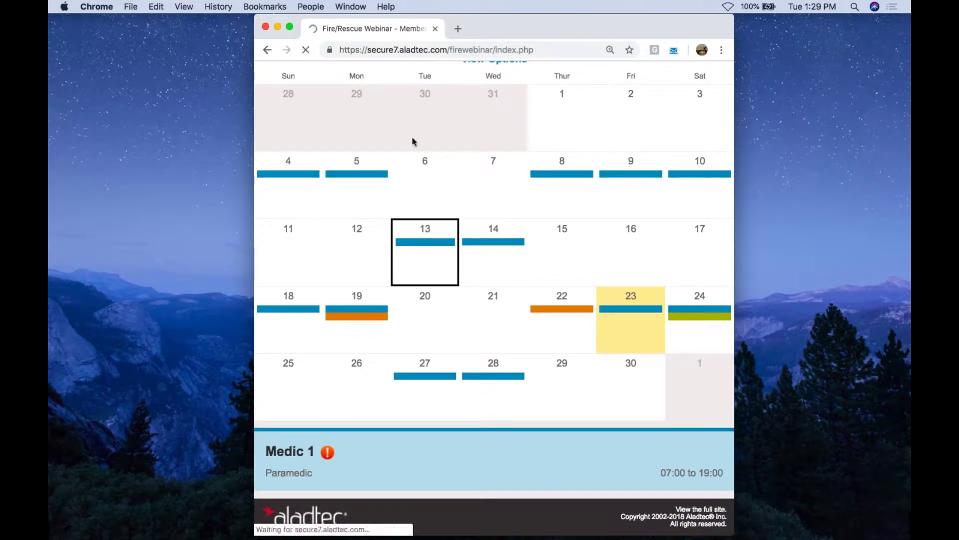
click(290, 26)
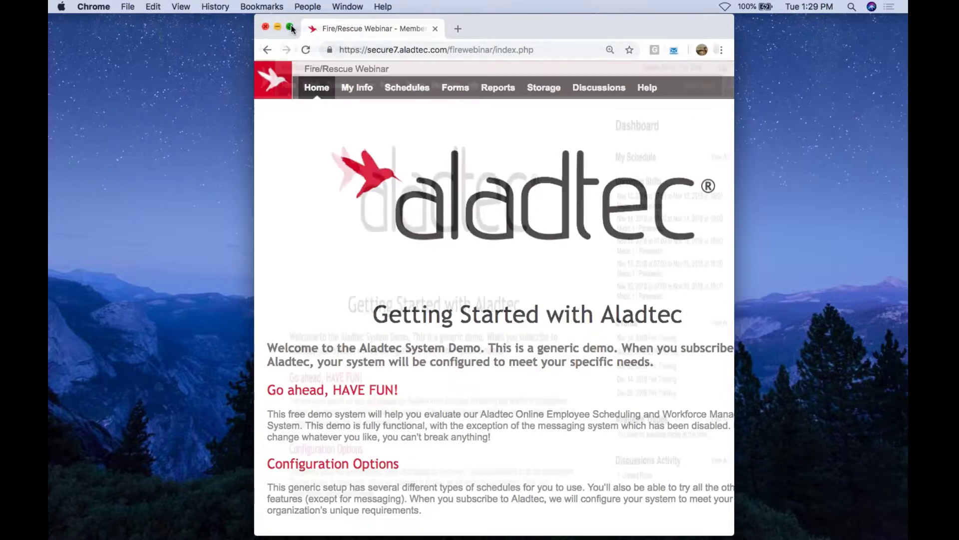
click(830, 75)
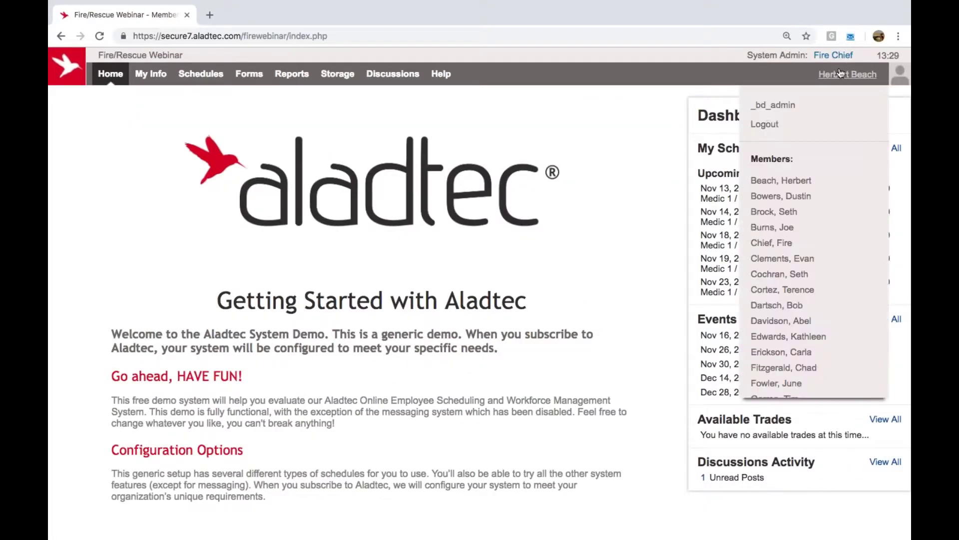
click(772, 108)
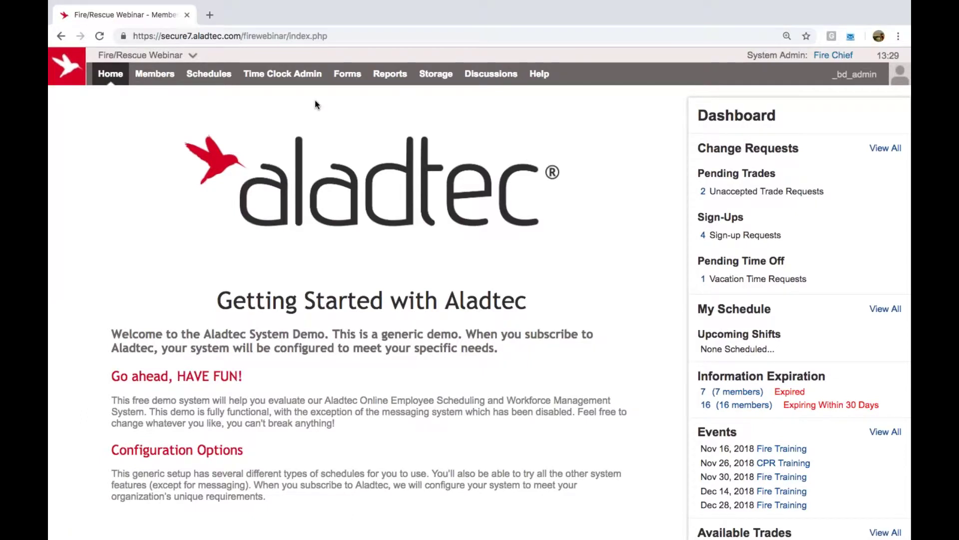
Step: Open the "-Create your own form!" form, review its example fields and draw a sample signature in its signature box
mouse_move(353, 80)
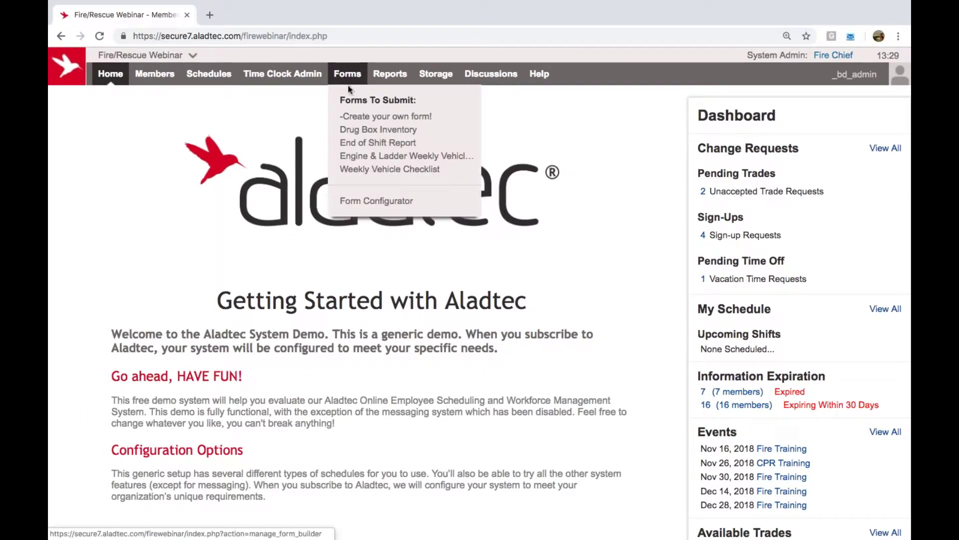
click(364, 117)
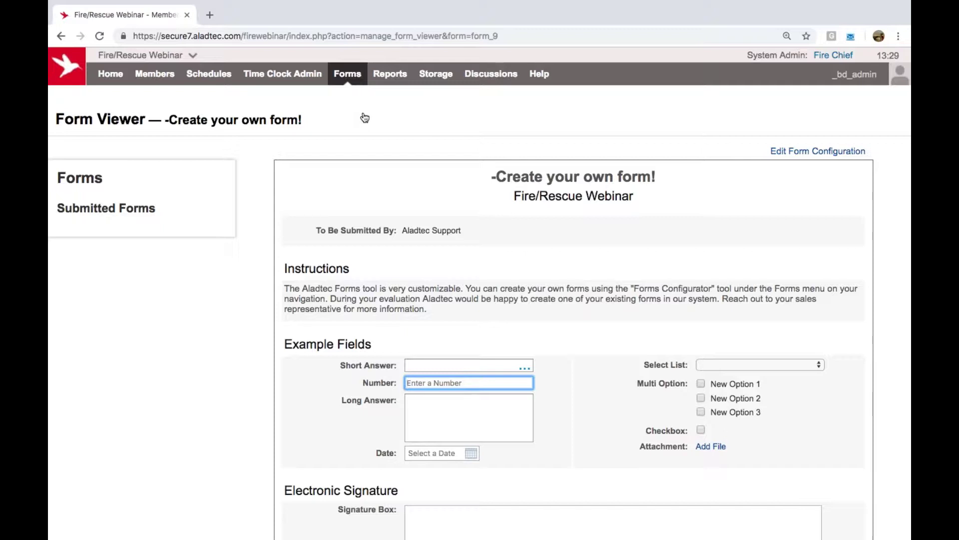
scroll(459, 342, down, 5)
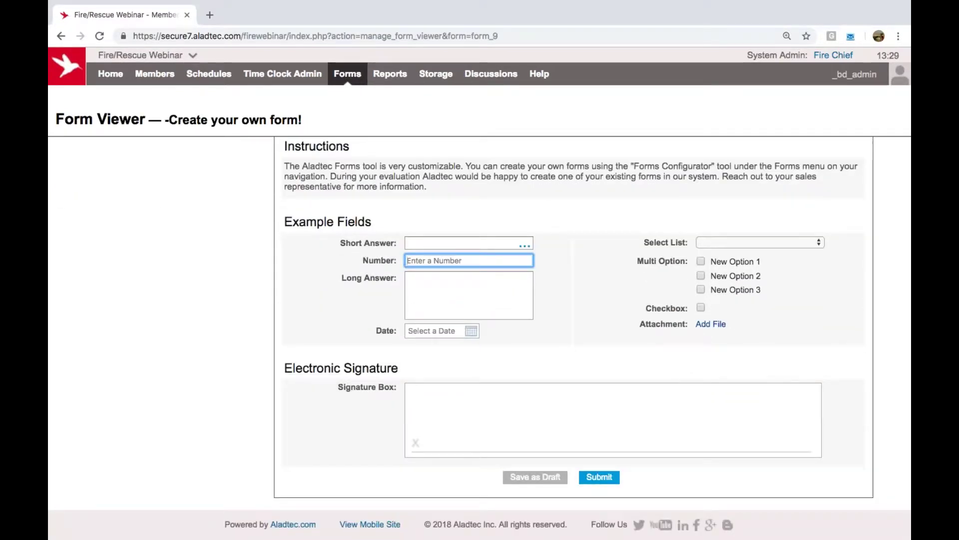
mouse_move(430, 404)
mouse_down()
mouse_move(460, 436)
mouse_move(471, 421)
mouse_up()
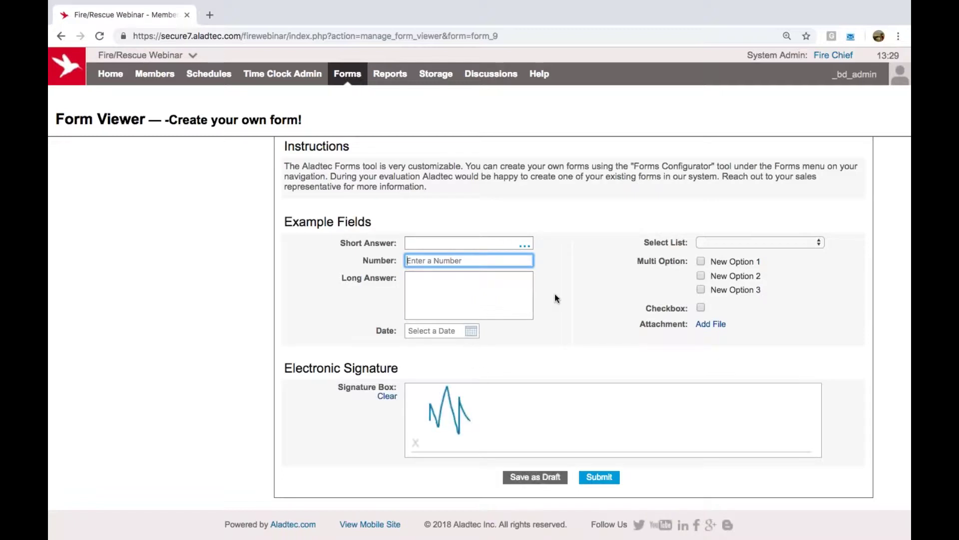
scroll(557, 299, up, 5)
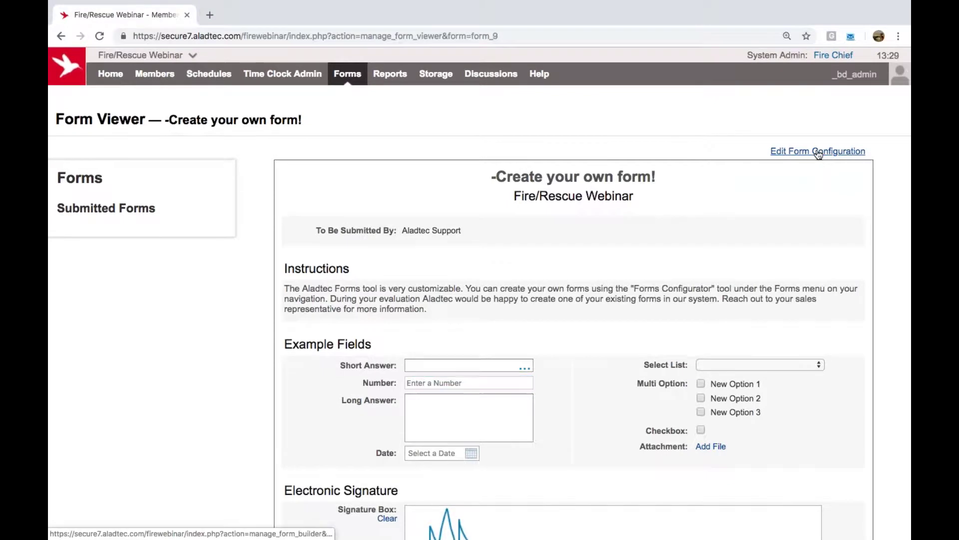
Step: Open the form's configuration and start designing a new blank form
click(818, 153)
click(428, 325)
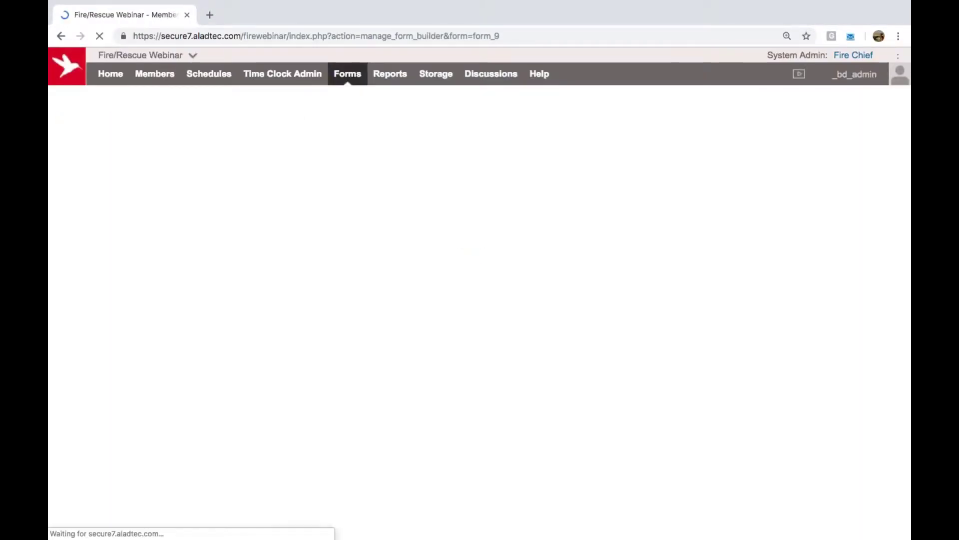
click(275, 152)
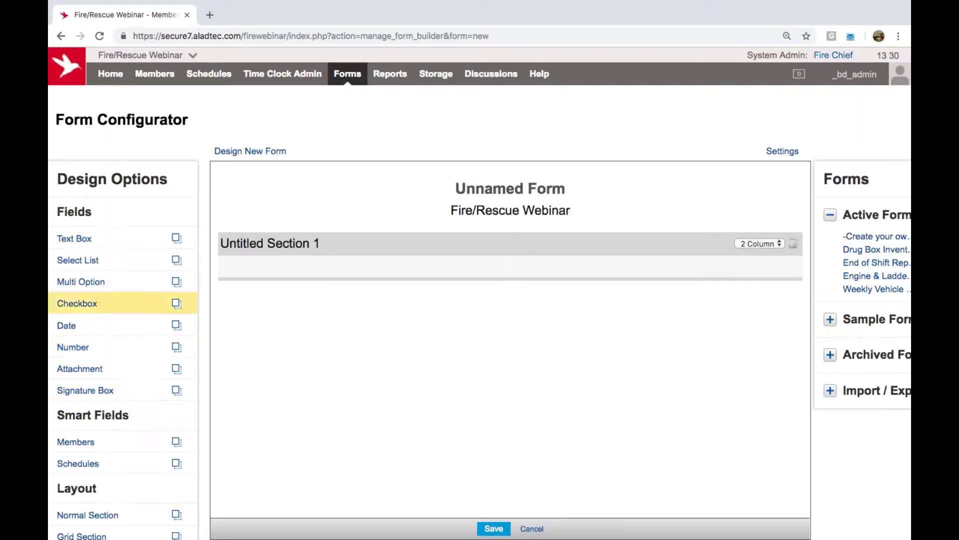
Step: Add Text Box, Select List, Checkbox and Attachment fields to Untitled Section 1's first column and a Multi Option field to its second
drag(101, 242, 265, 280)
drag(134, 255, 269, 296)
drag(127, 289, 550, 297)
drag(129, 314, 265, 313)
drag(87, 375, 264, 338)
Step: Add a Normal Section below the first section of the new form and expand the list of sample forms
scroll(167, 387, down, 2)
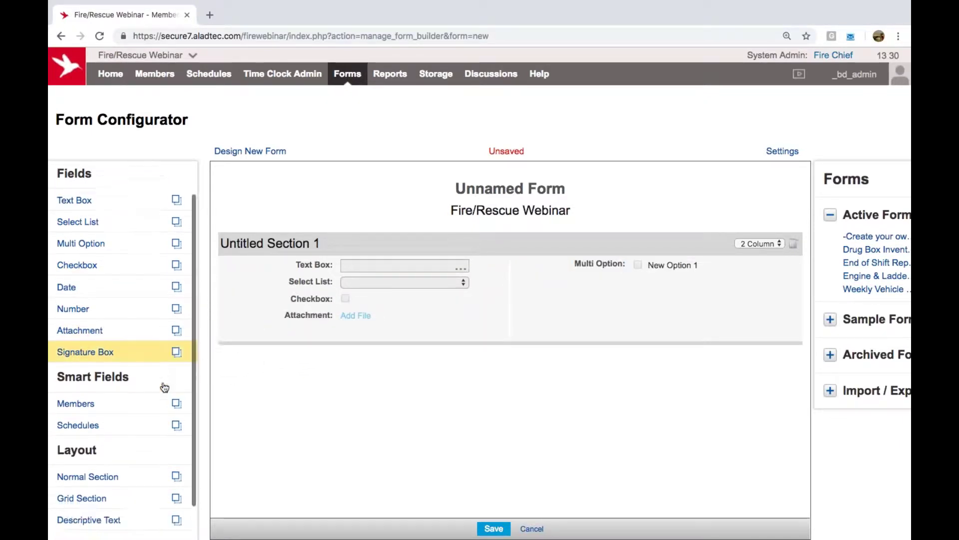
drag(103, 434, 225, 435)
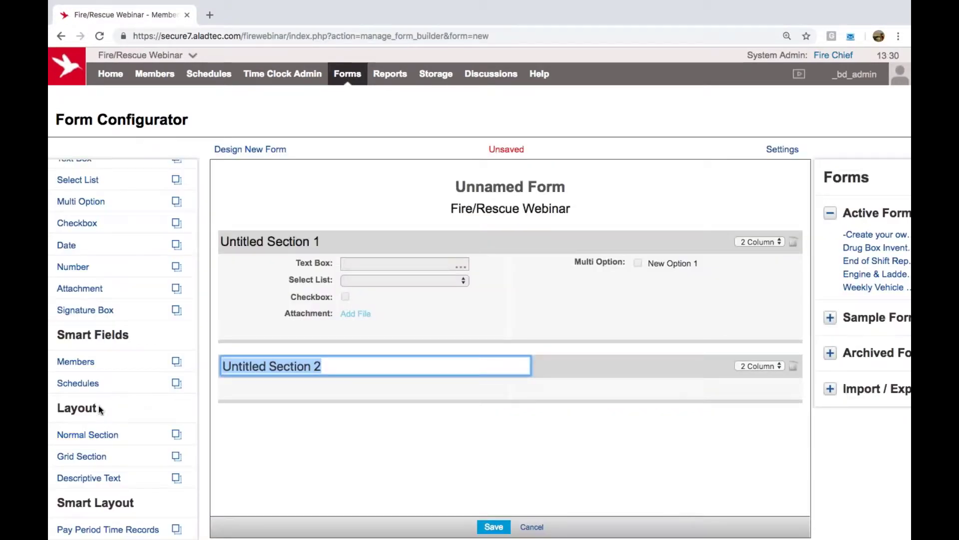
scroll(99, 409, up, 2)
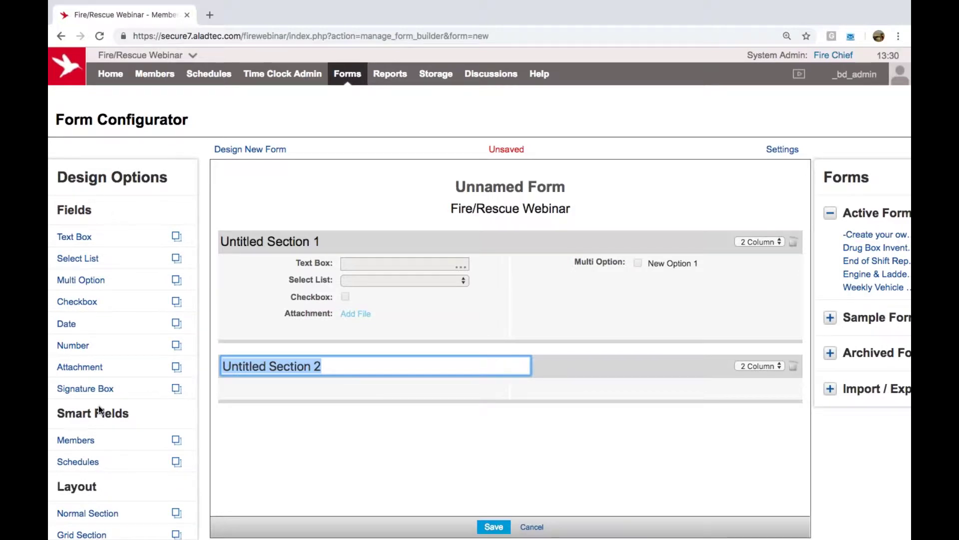
click(830, 320)
scroll(874, 364, up, 1)
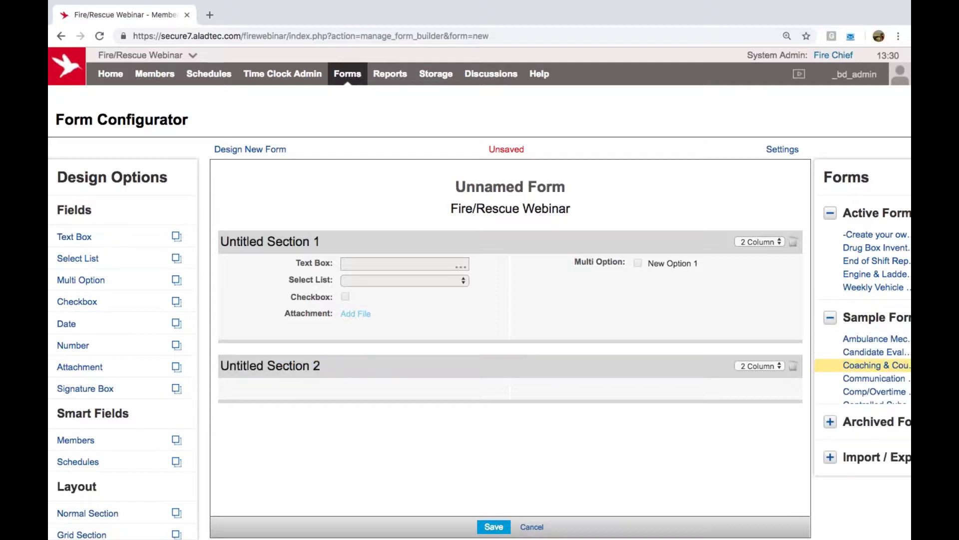
Step: Leave the unsaved new form without saving it and open the Engine & Ladder Weekly Vehicle Check form
mouse_move(348, 75)
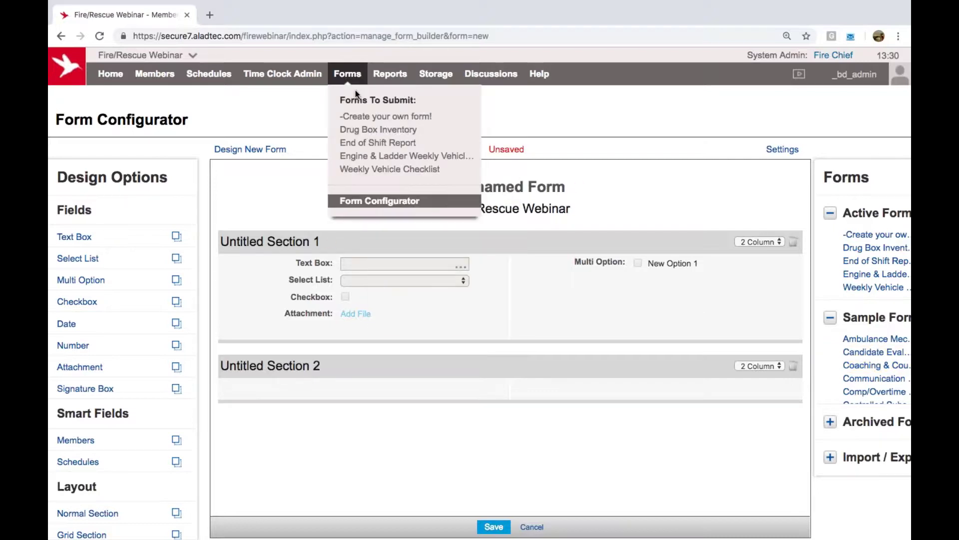
click(372, 156)
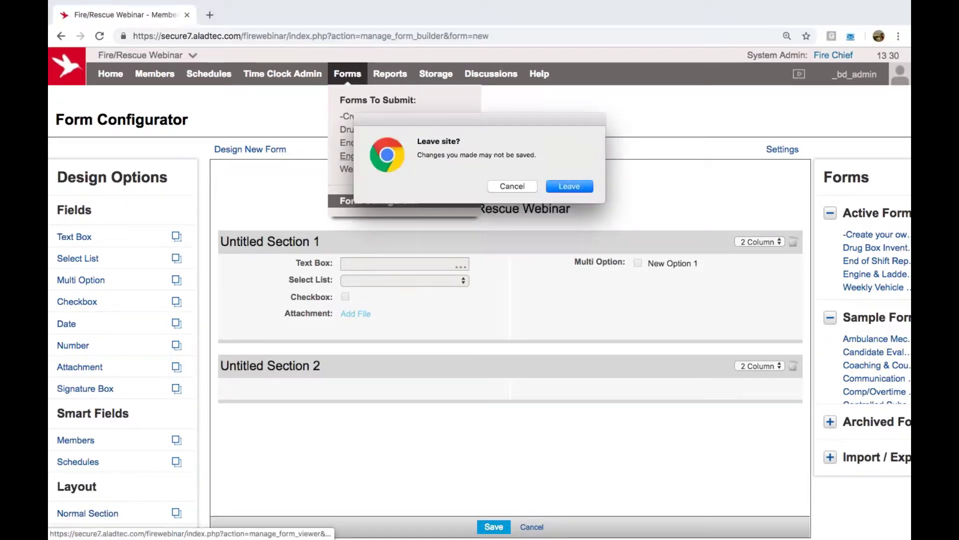
click(582, 185)
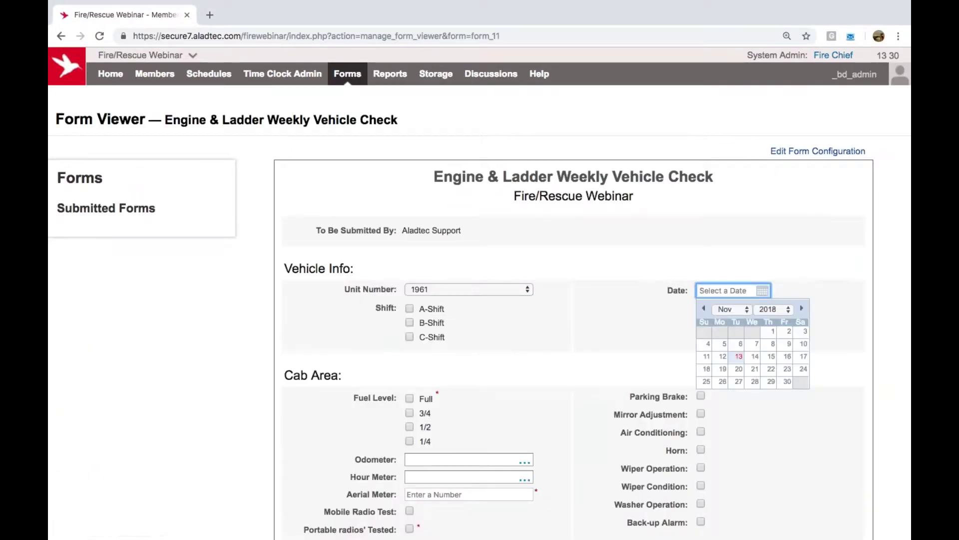
click(491, 262)
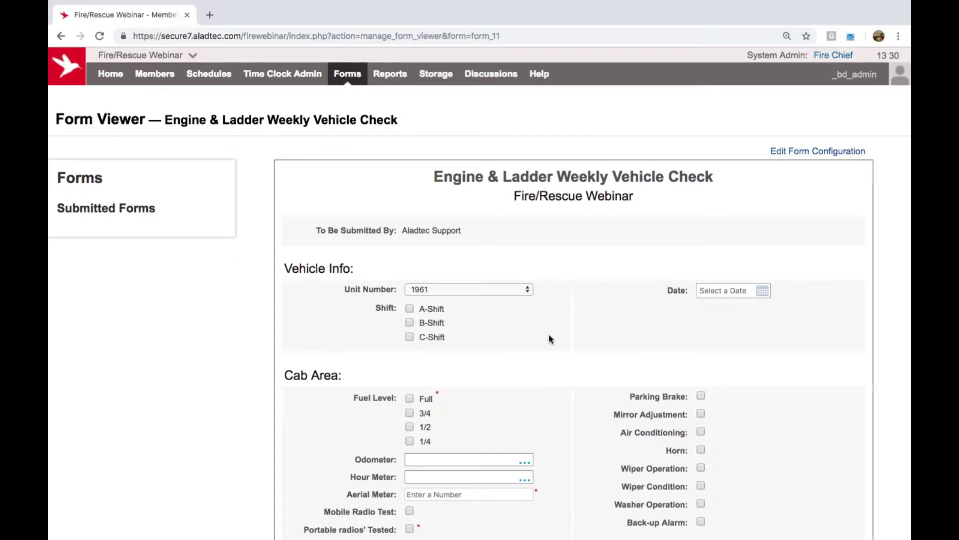
Step: Examine the Engine & Ladder Weekly Vehicle Check form's sections from Vehicle Info down to Comments
scroll(548, 335, down, 5)
scroll(549, 339, down, 3)
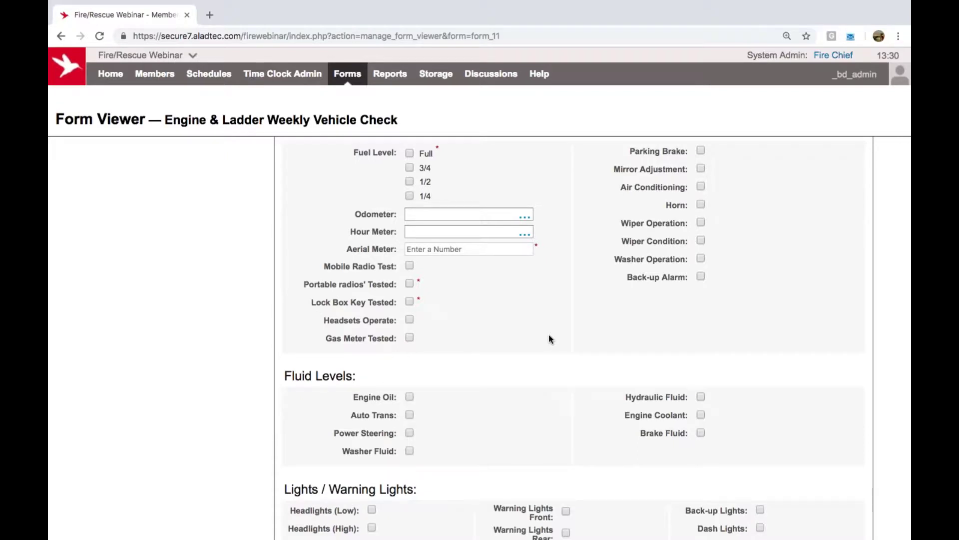
scroll(549, 339, down, 10)
scroll(548, 338, down, 5)
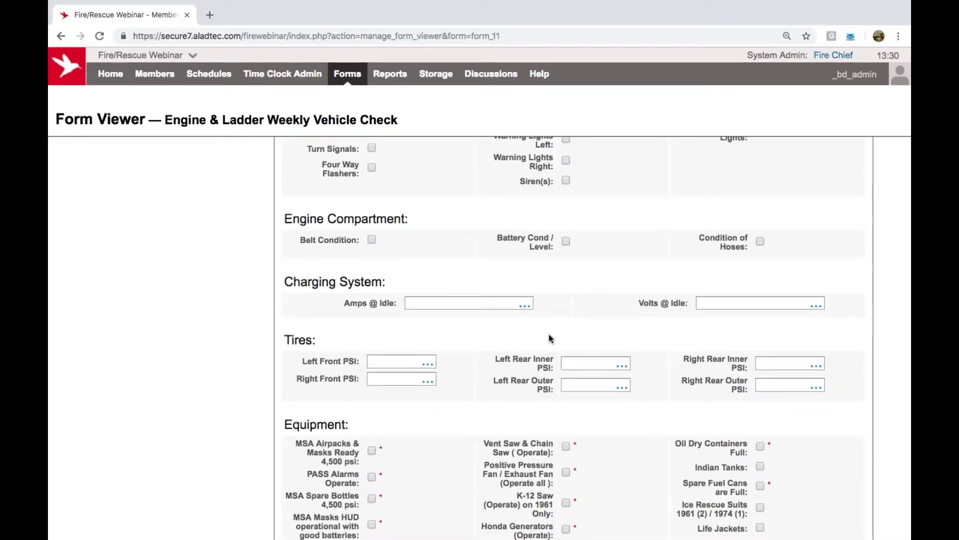
scroll(549, 339, down, 3)
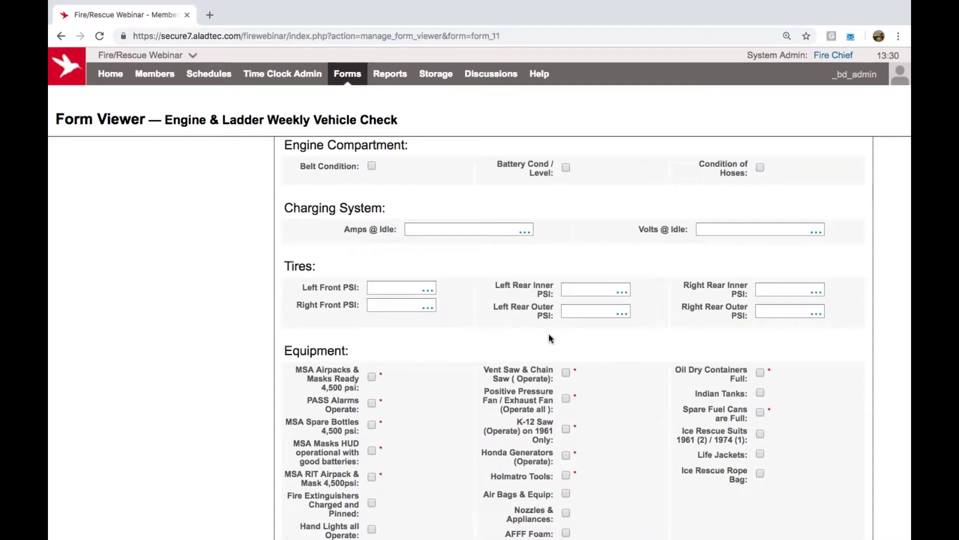
scroll(549, 338, down, 4)
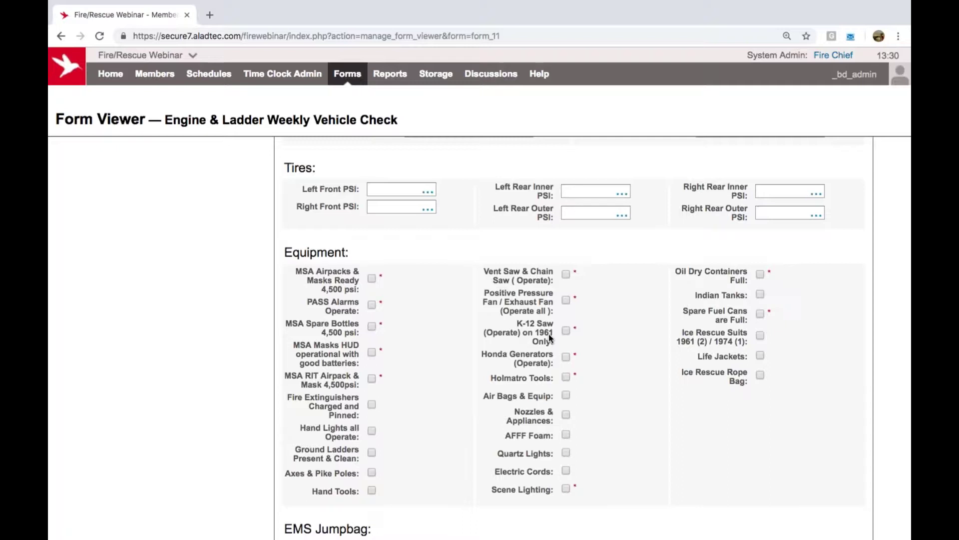
scroll(549, 338, down, 14)
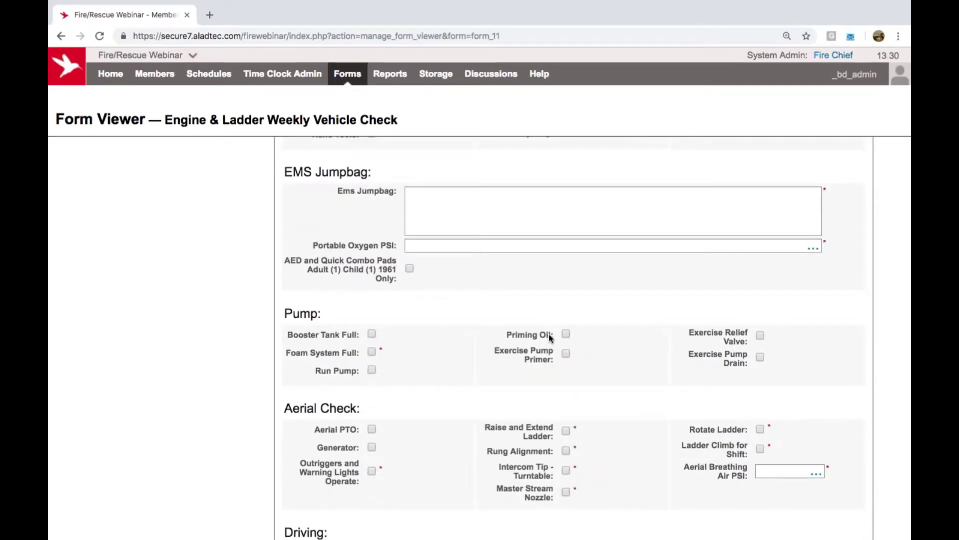
scroll(550, 339, down, 8)
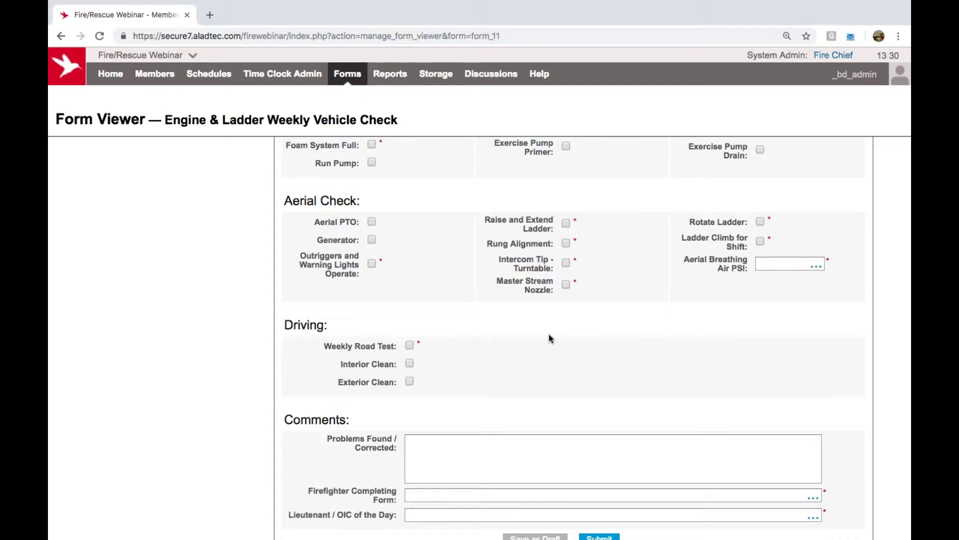
scroll(549, 336, down, 2)
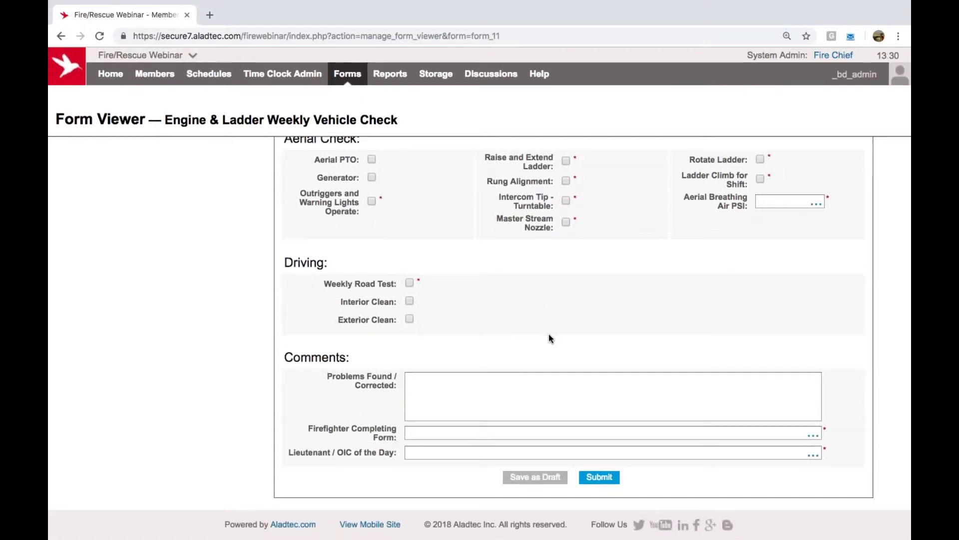
scroll(549, 334, up, 15)
scroll(549, 336, up, 3)
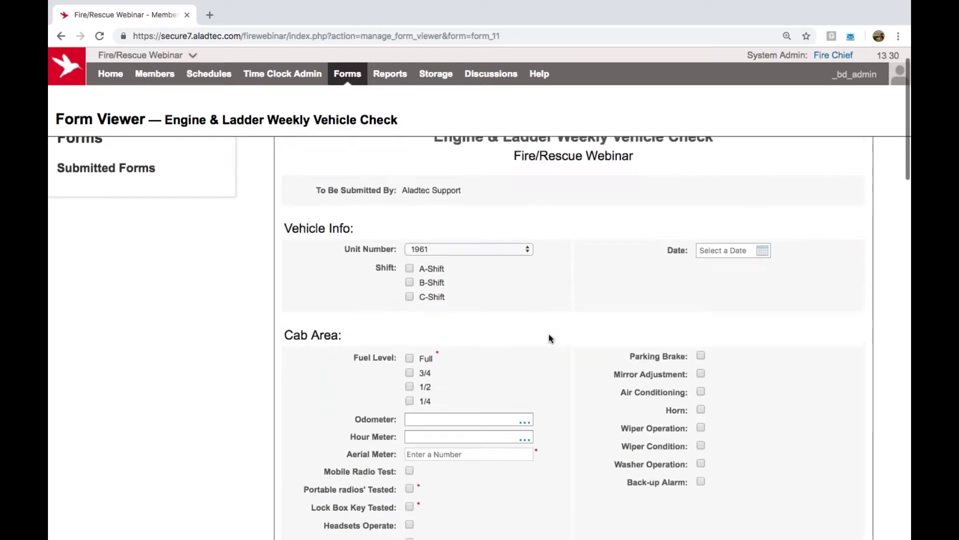
Step: View the End of Shift Report form and the Drug Box Inventory form
mouse_move(362, 75)
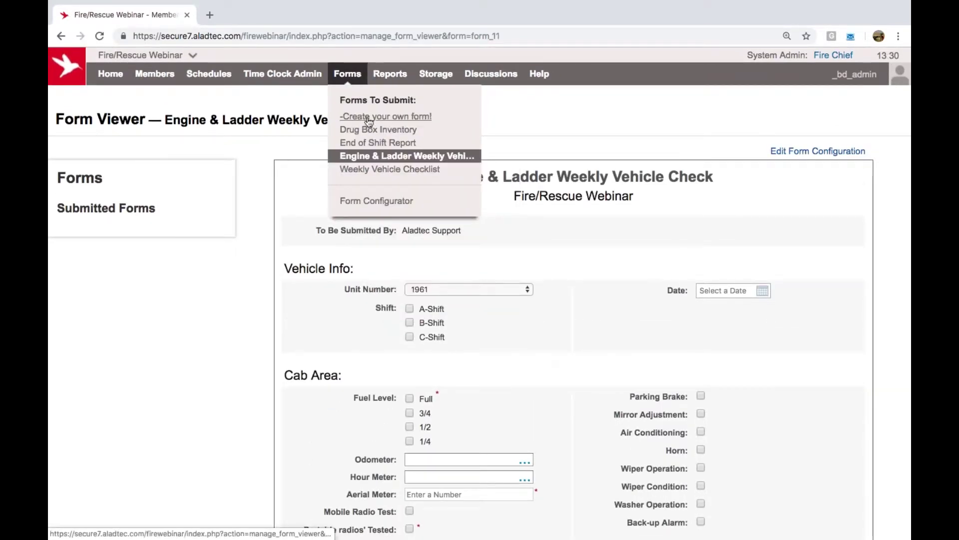
click(379, 145)
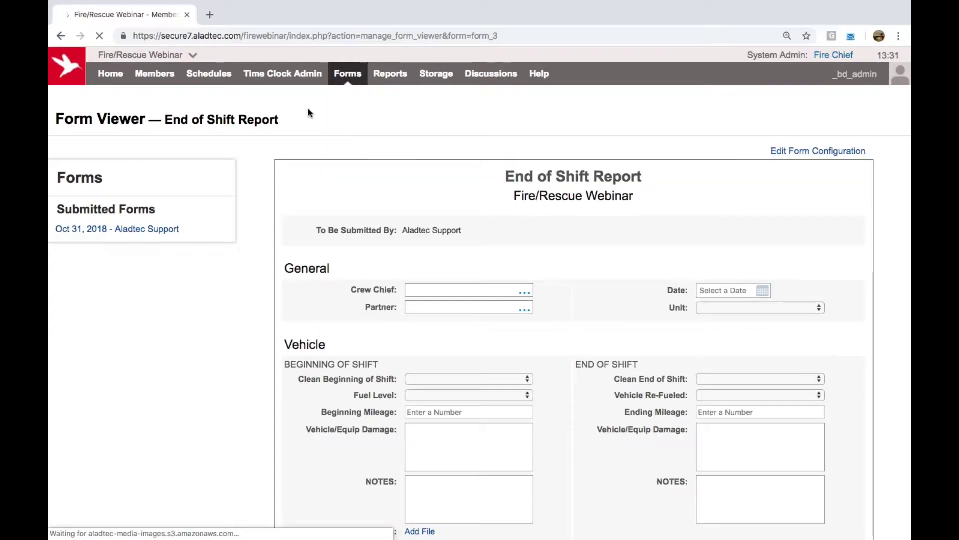
mouse_move(285, 75)
mouse_move(347, 80)
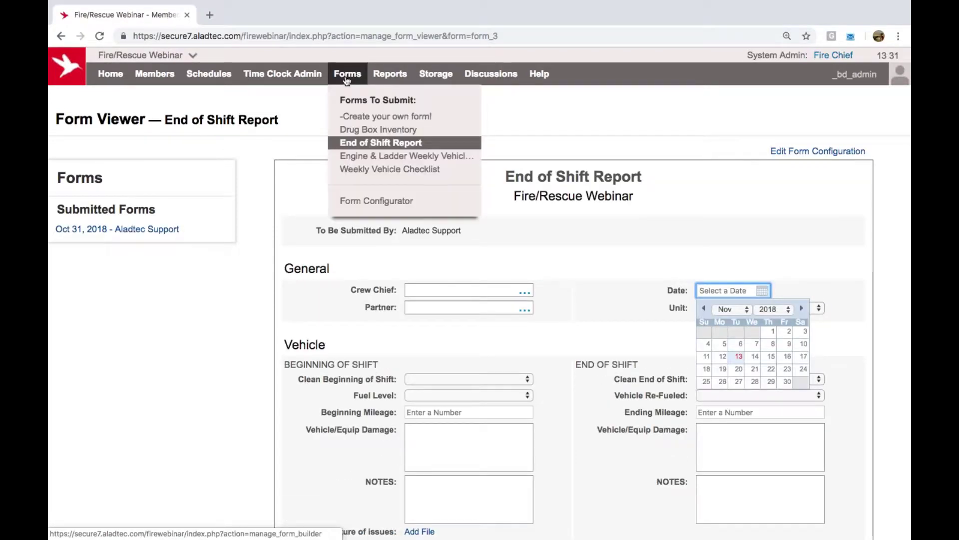
click(369, 131)
Step: Open the Weekly Vehicle Checklist form and review its sections through Variances
mouse_move(324, 76)
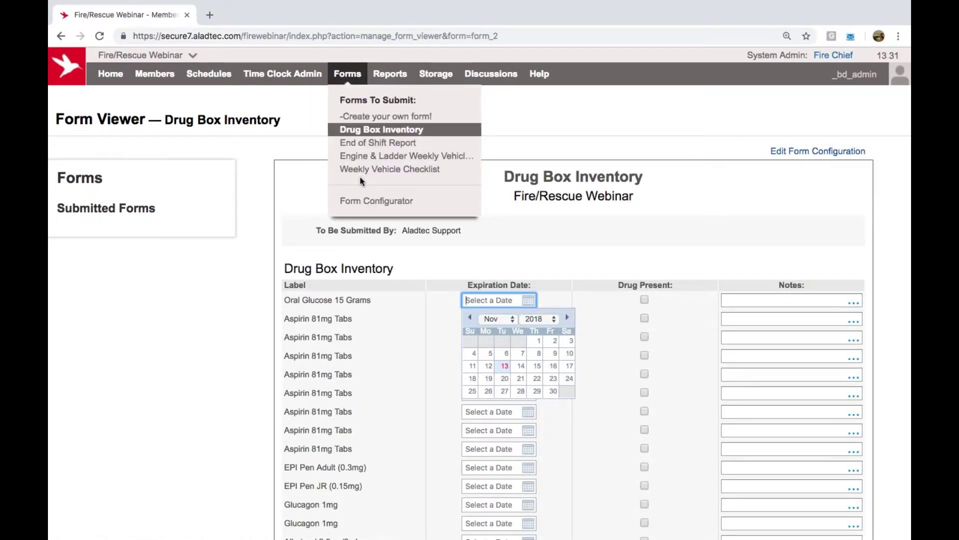
click(374, 170)
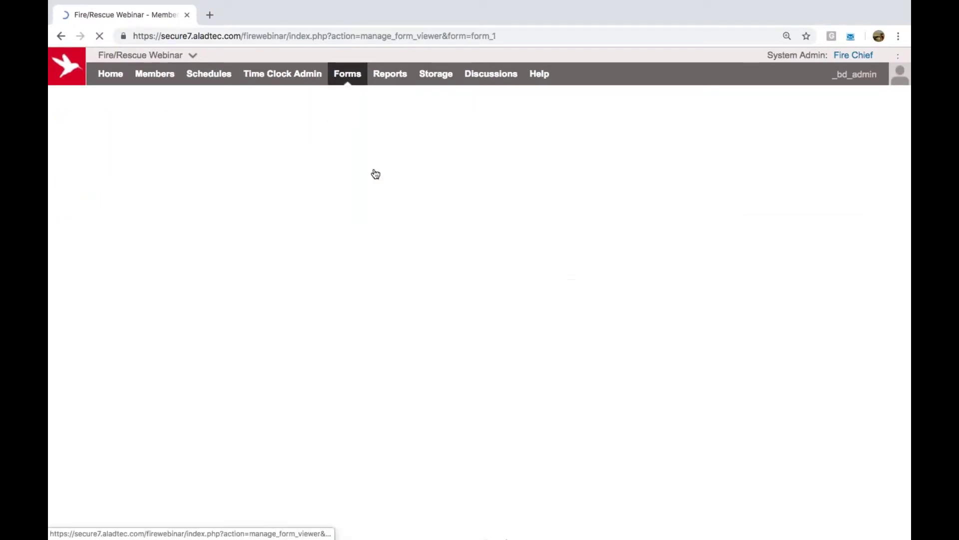
click(593, 307)
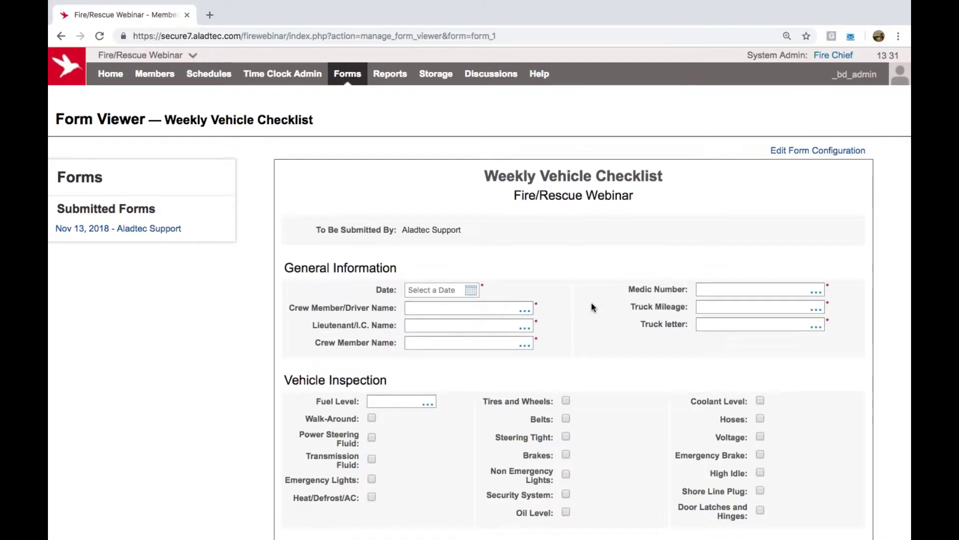
scroll(593, 308, down, 6)
scroll(593, 307, down, 1)
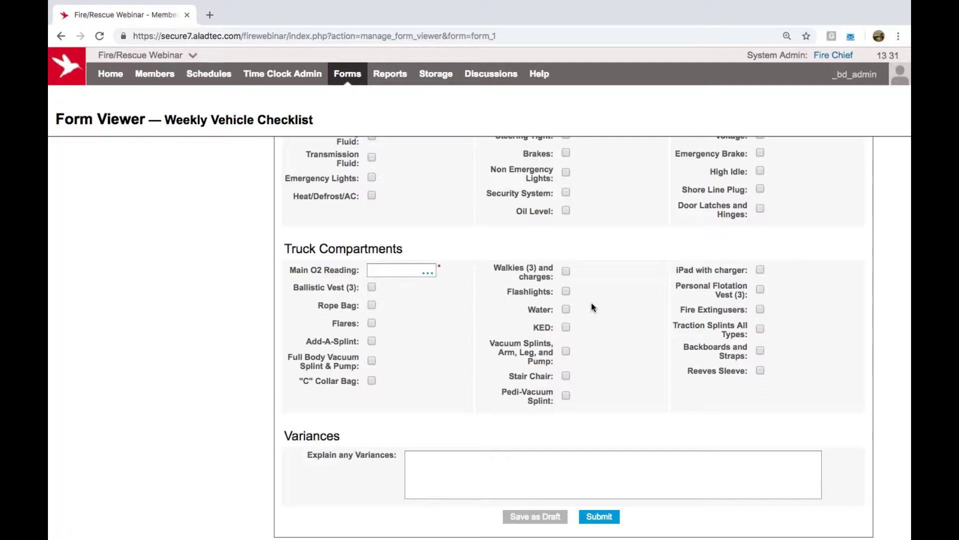
scroll(593, 308, up, 7)
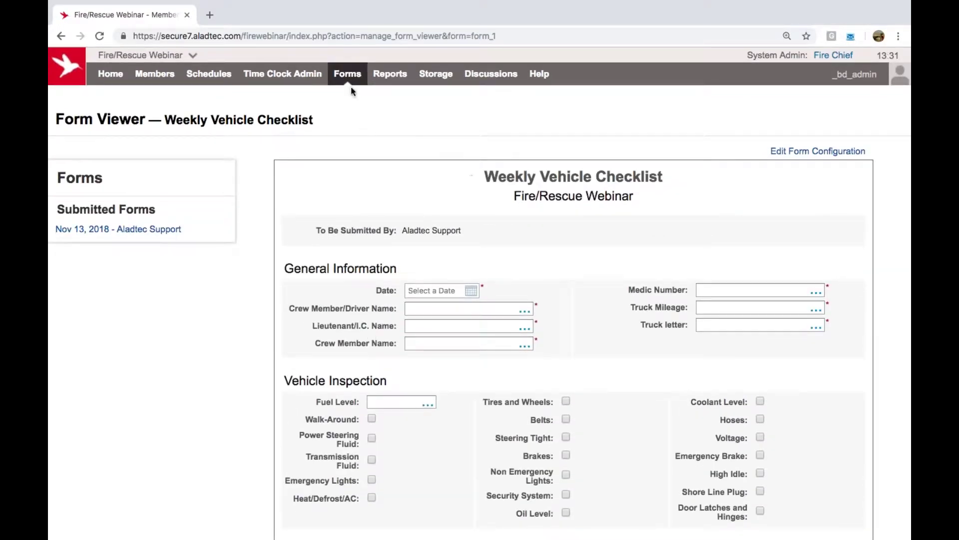
Step: Open the form report for the Engine & Ladder Weekly Vehicle Check
mouse_move(349, 75)
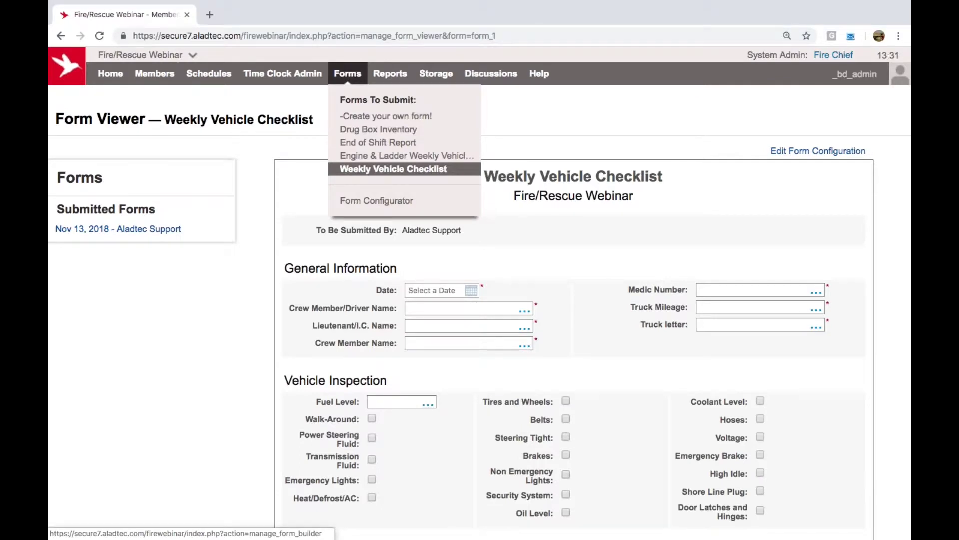
mouse_move(380, 82)
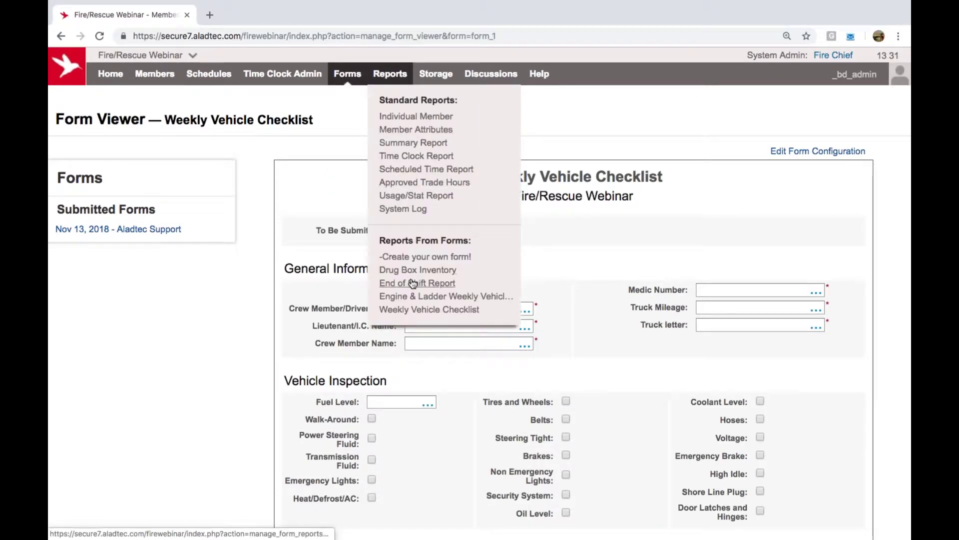
click(419, 298)
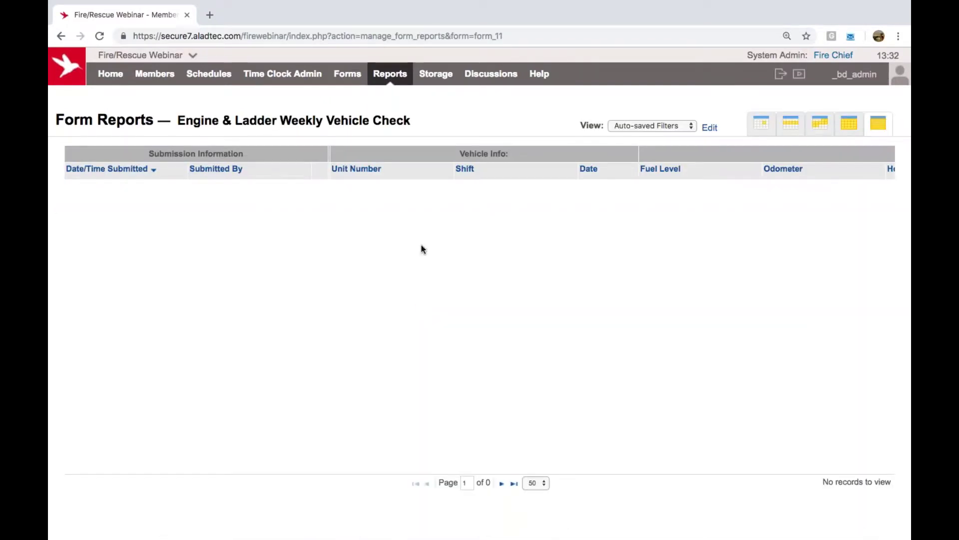
Step: Open the Weekly Vehicle Checklist form report and show the field and filter settings of its view
mouse_move(463, 125)
click(432, 309)
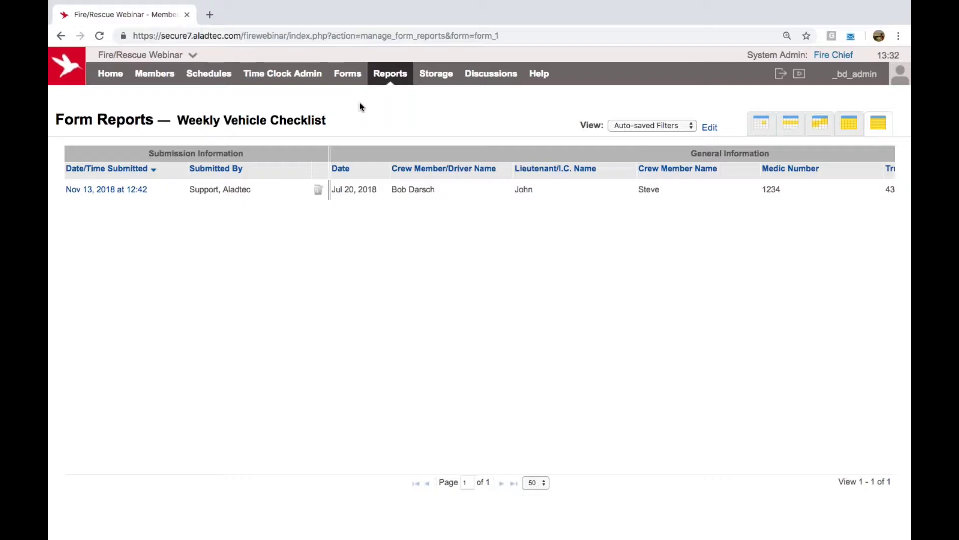
mouse_move(392, 81)
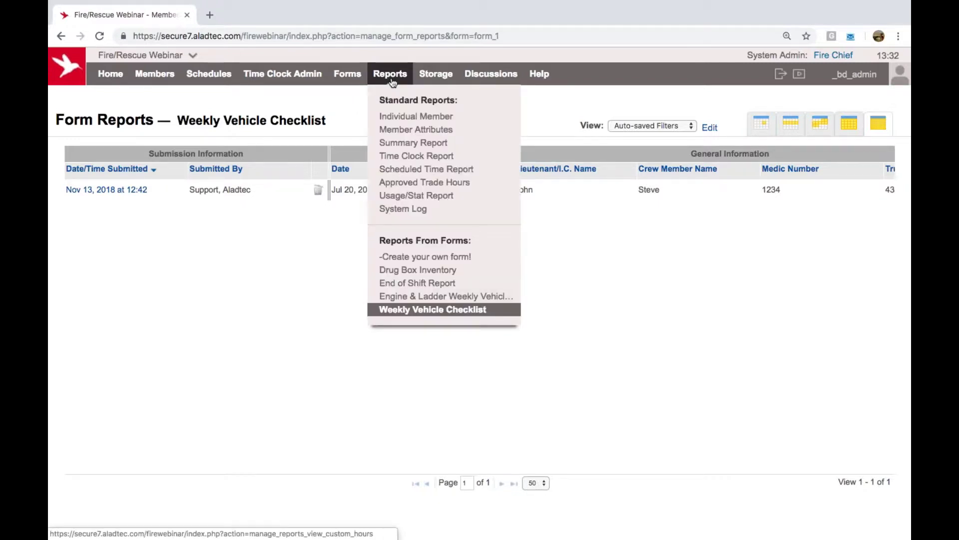
click(710, 128)
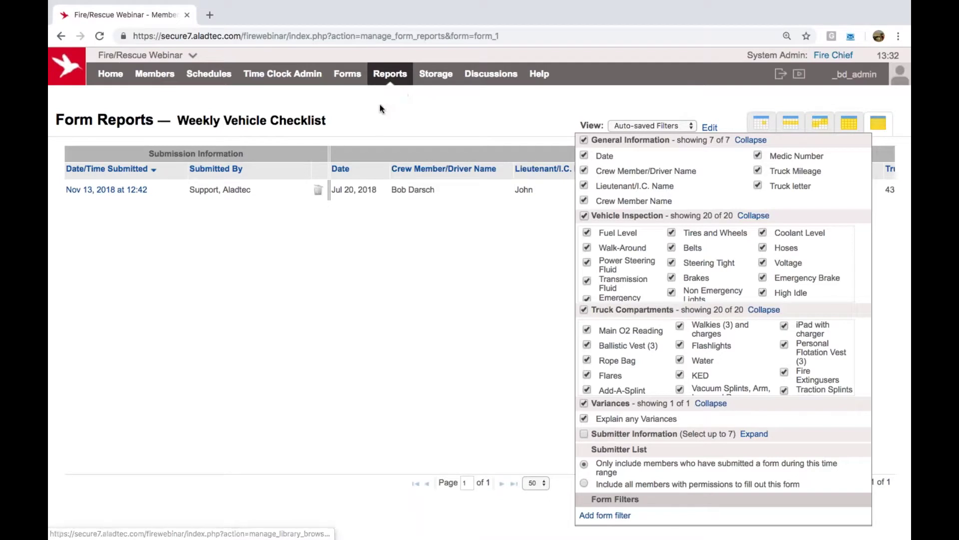
Step: View the Scheduled Time Report and open the System Log
mouse_move(395, 75)
click(409, 169)
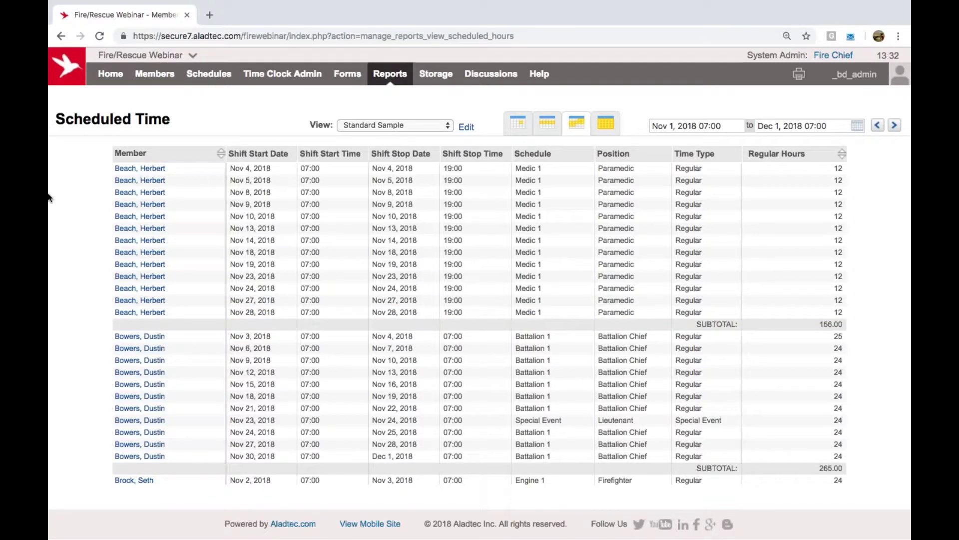
mouse_move(390, 75)
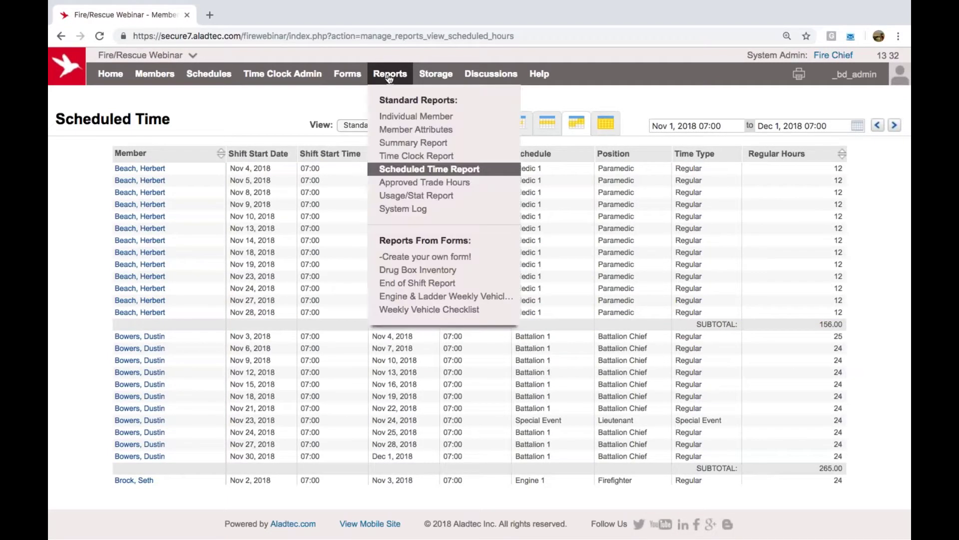
click(409, 209)
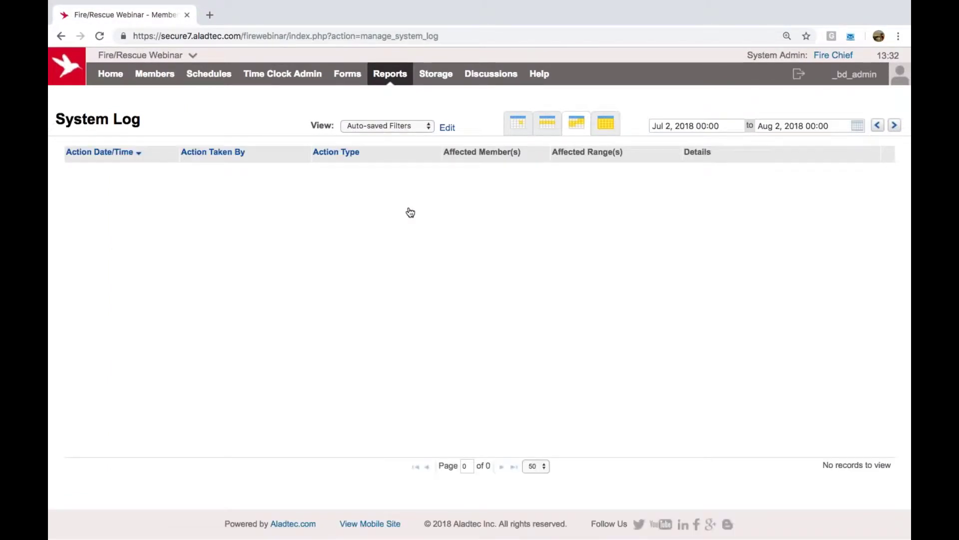
Step: Set the System Log's period to Nov 1, 2018 07:00 through Dec 1, 2018 07:00 and review the logged actions
click(606, 131)
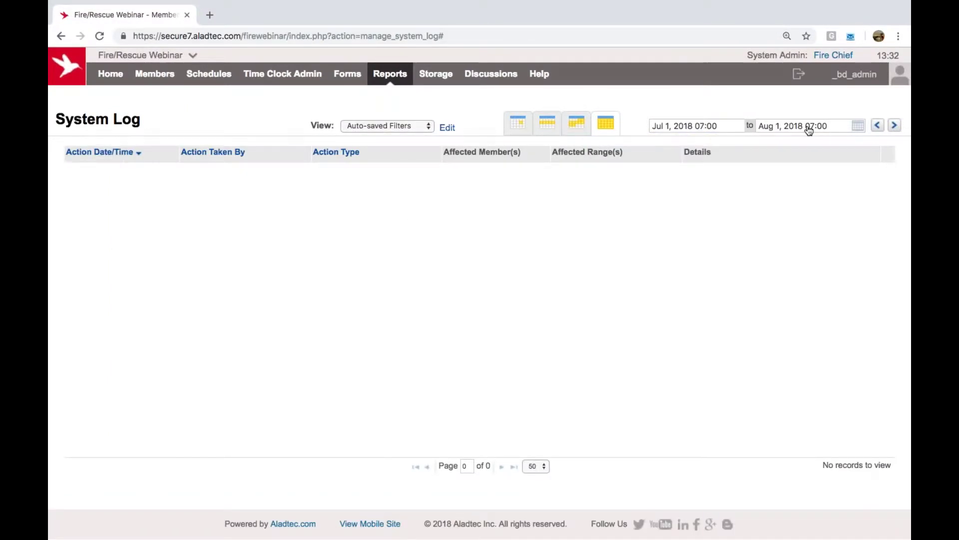
click(810, 132)
click(97, 214)
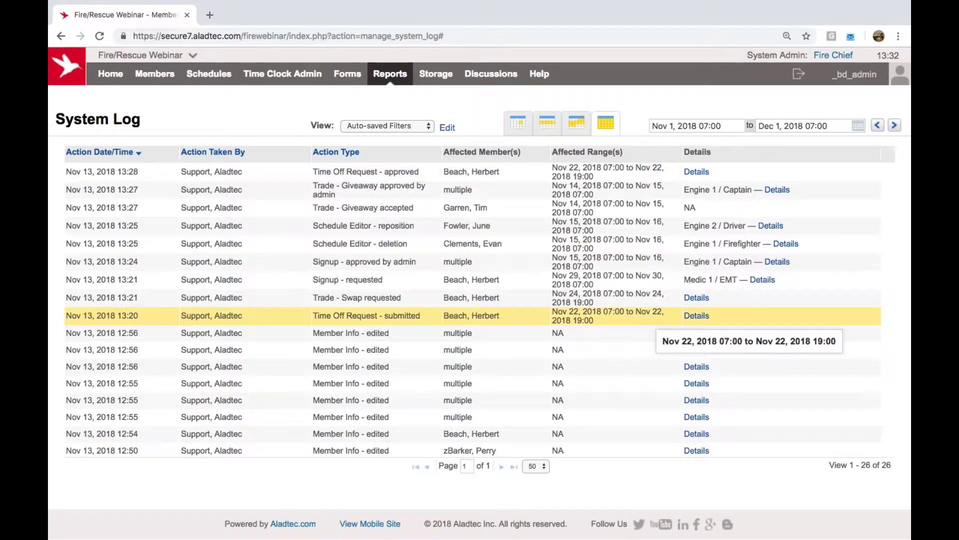
scroll(660, 325, down, 2)
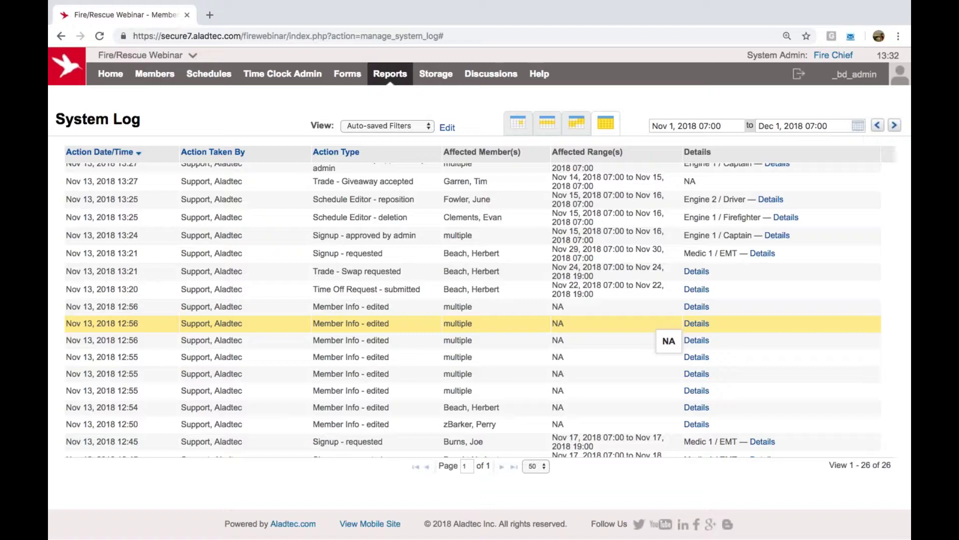
scroll(655, 332, down, 2)
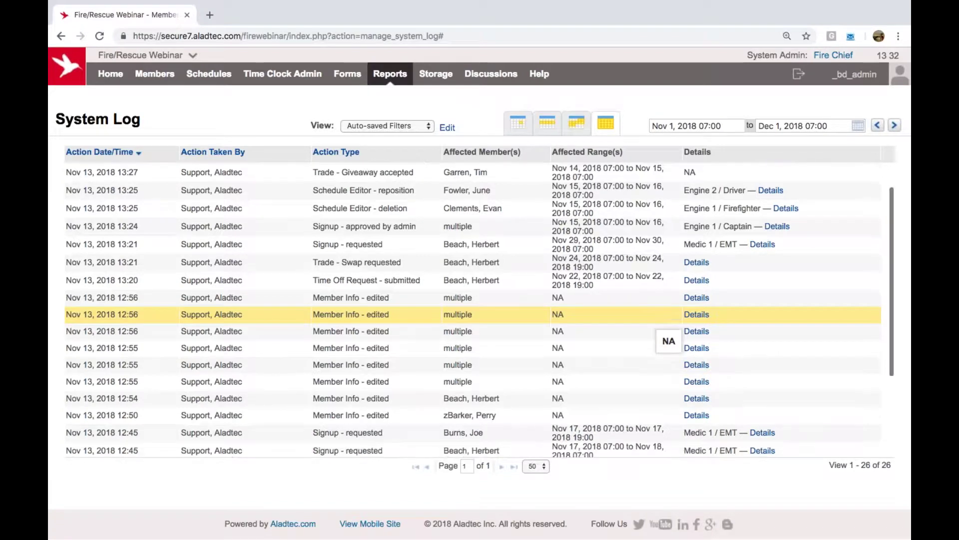
scroll(655, 332, up, 3)
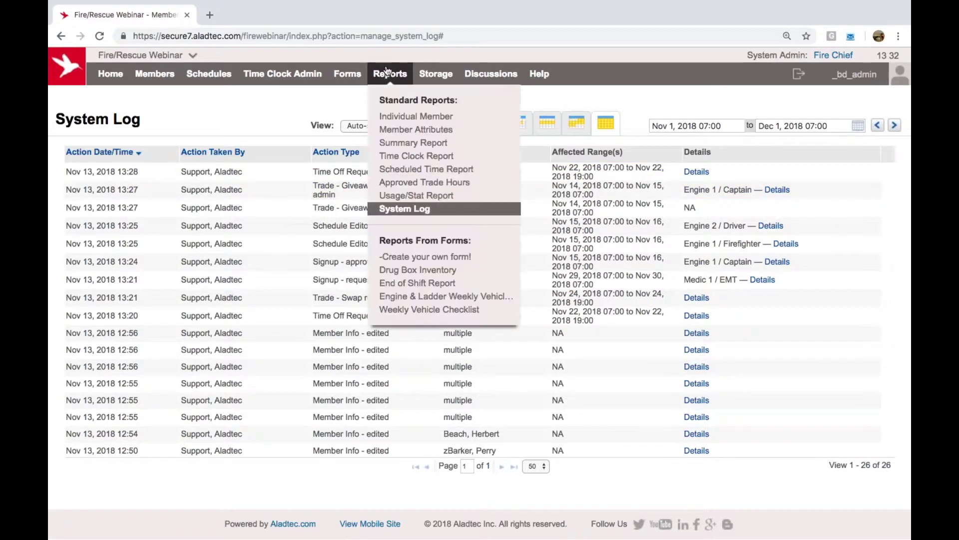
Step: Create a new required message titled "New Policy" with the text "Bring me coffee every morning!!"
mouse_move(112, 80)
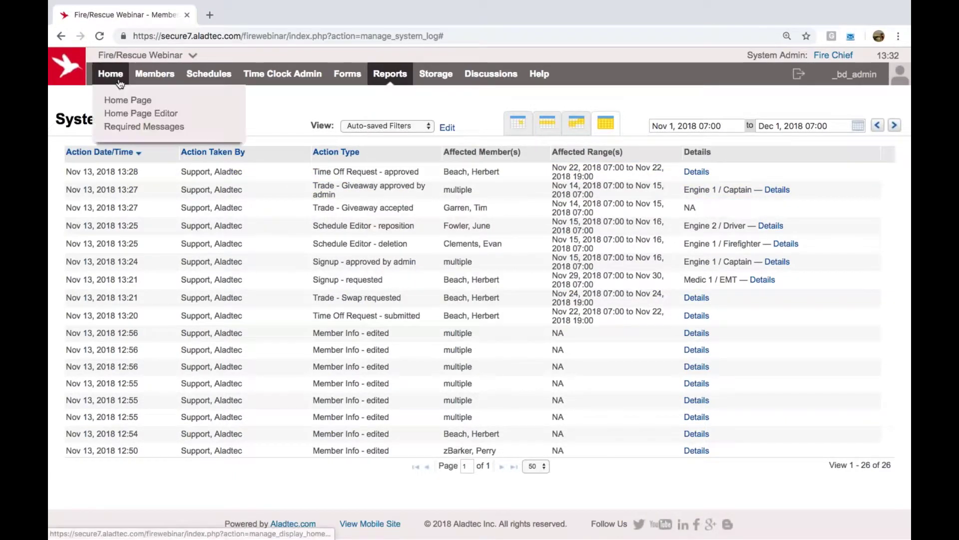
click(128, 127)
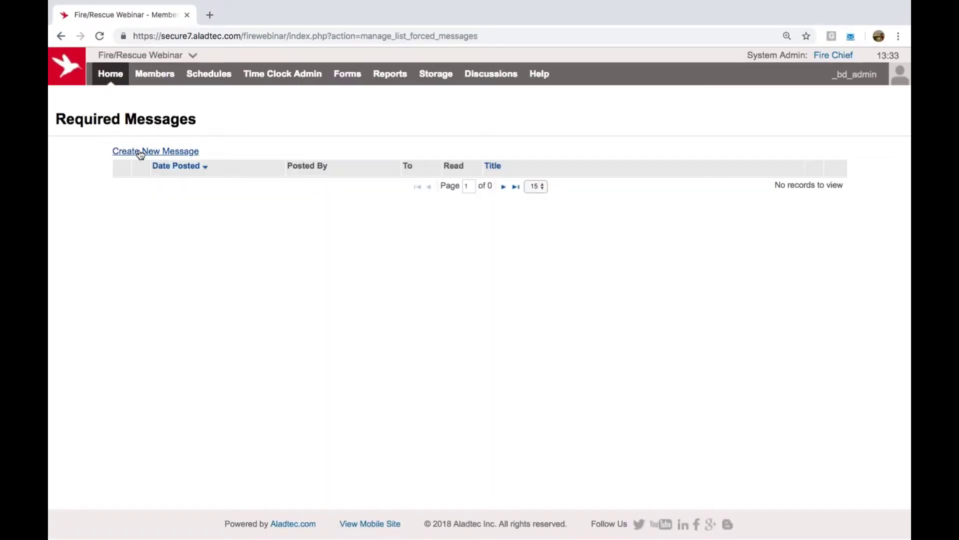
click(146, 155)
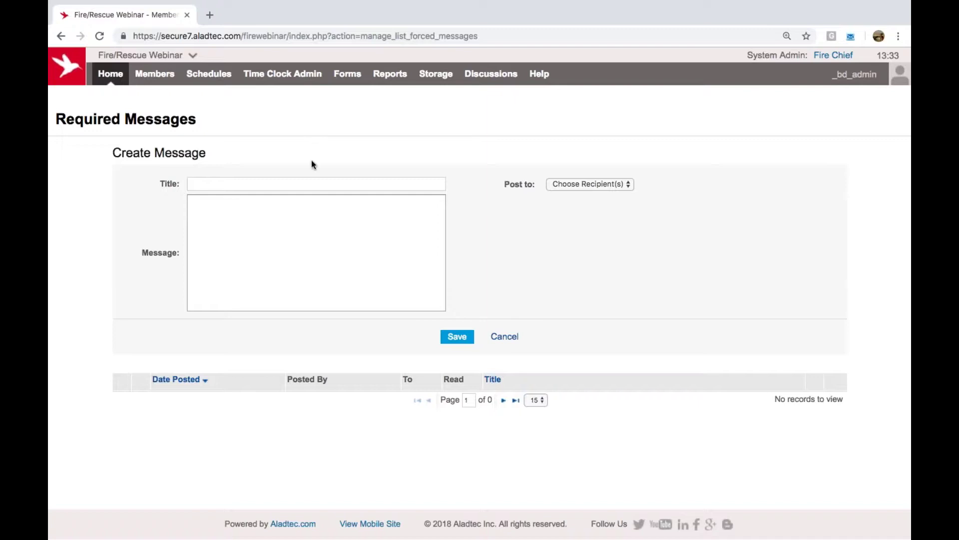
click(283, 182)
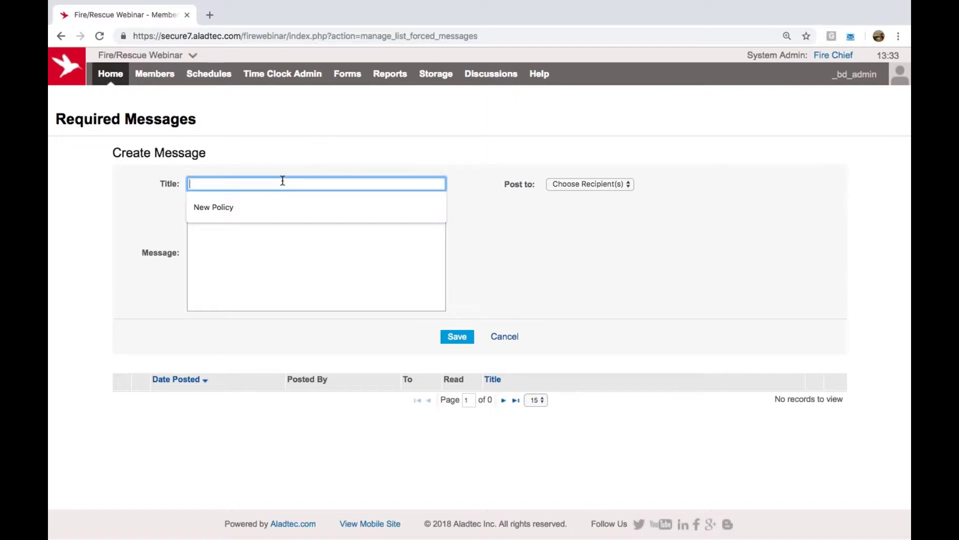
click(277, 200)
click(266, 213)
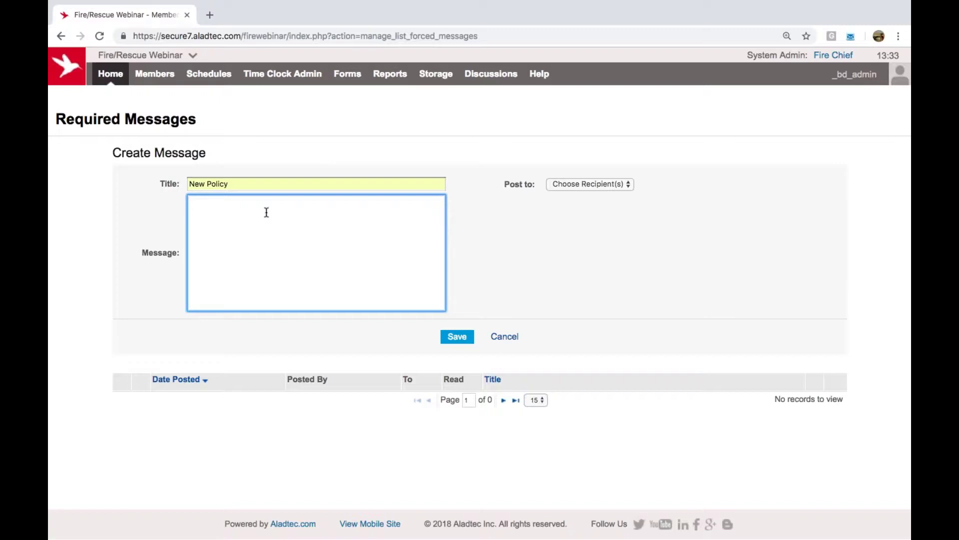
text(Bring me coffee every morning!!)
Step: Address the required message to individuals, choose the first listed member as recipient, and save it
click(592, 184)
click(590, 204)
click(579, 217)
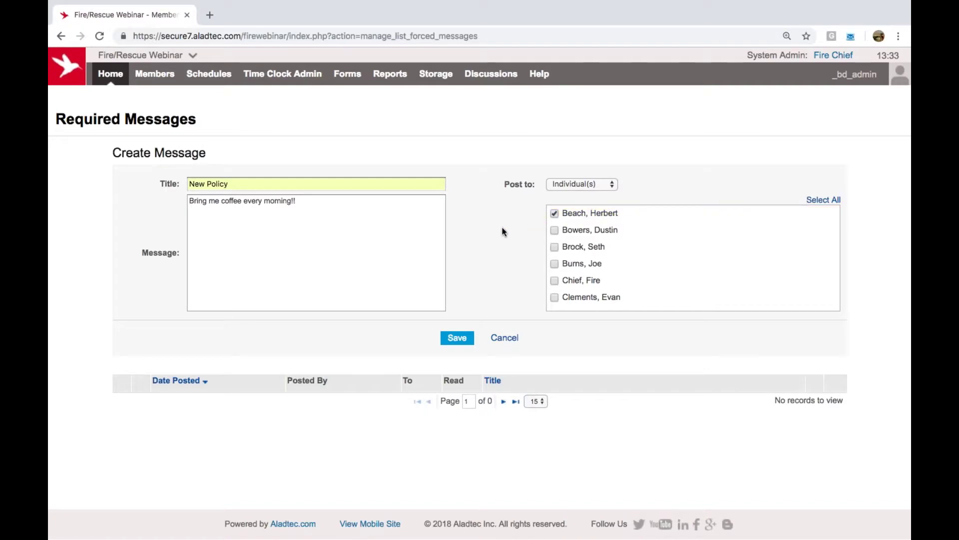
click(456, 338)
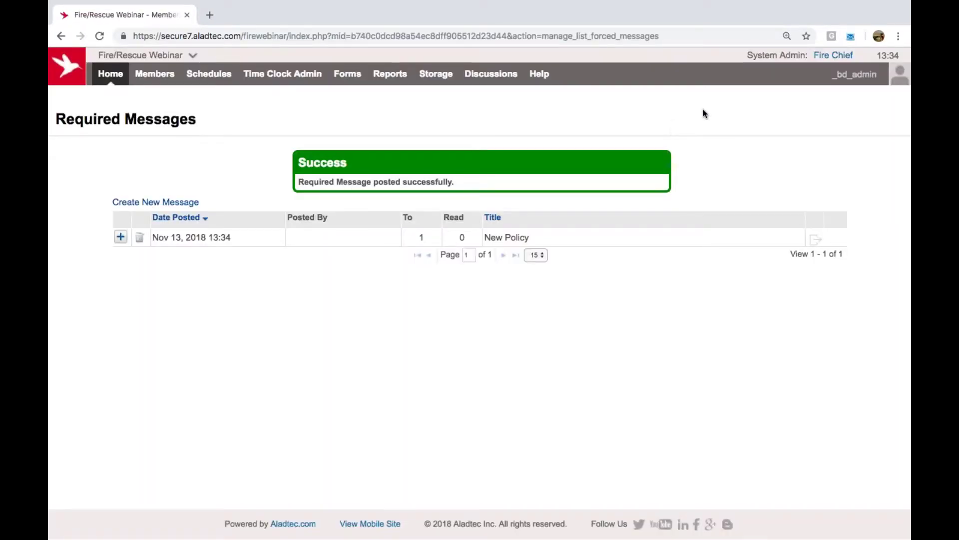
Step: Switch to the recipient member's account and try opening other pages before acknowledging the required message
click(853, 85)
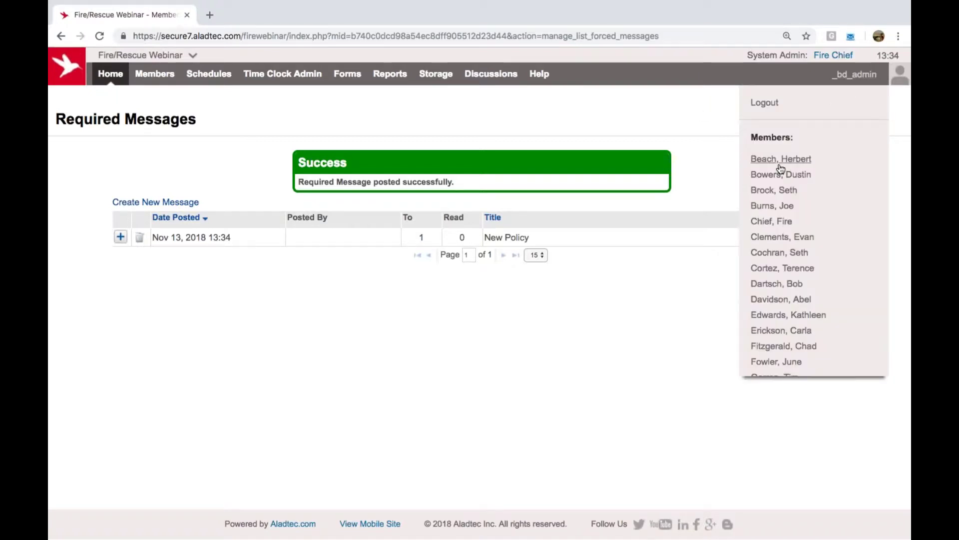
click(781, 165)
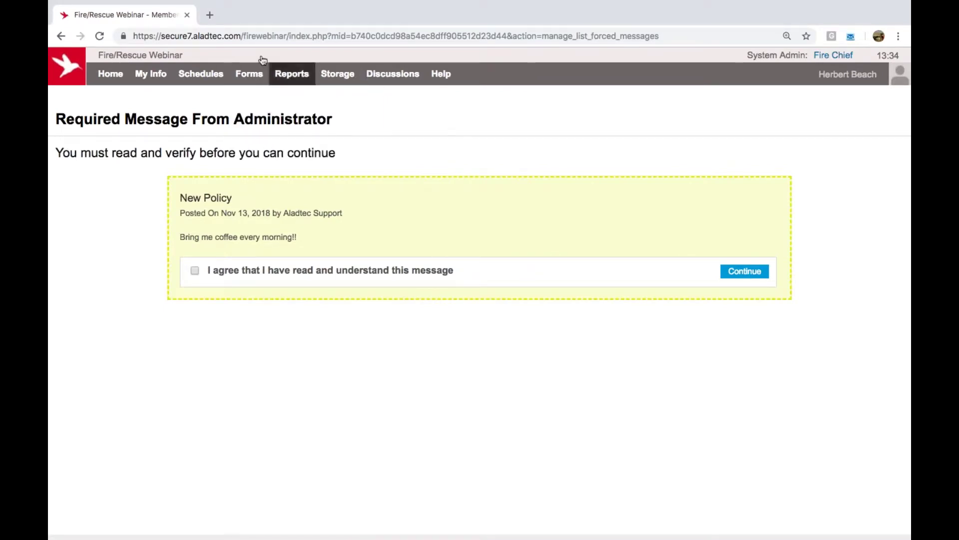
click(202, 75)
click(239, 75)
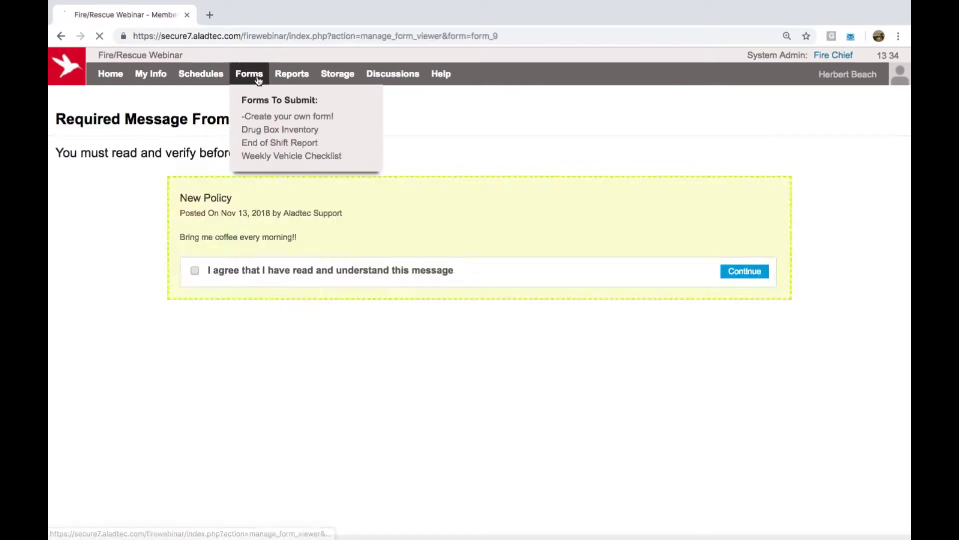
click(283, 76)
click(336, 76)
click(284, 76)
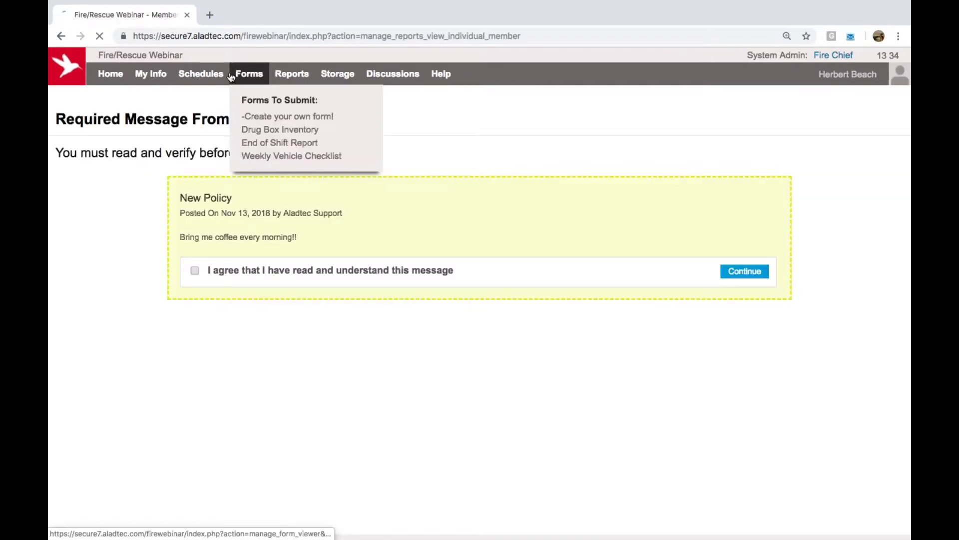
click(200, 74)
Step: Agree that the required message was read and understood, continue, and return to the administrator account
click(194, 270)
click(745, 272)
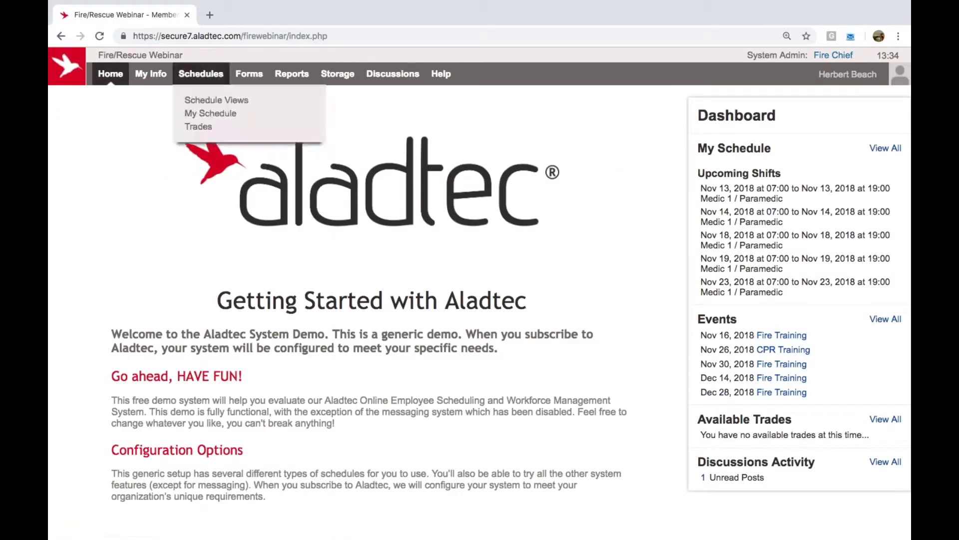
mouse_move(825, 89)
click(775, 105)
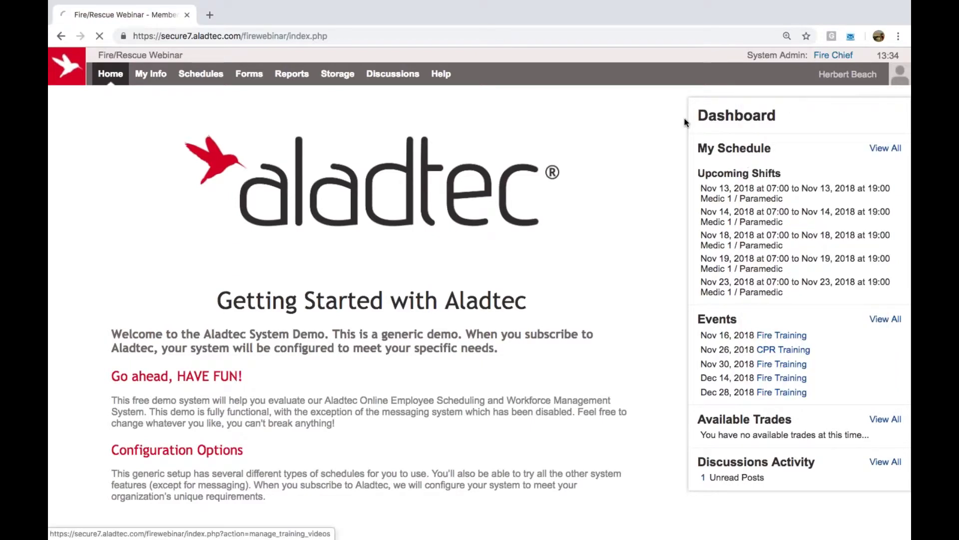
Step: Open the Storage area with its folders and files, and show the Time Clock Admin options
mouse_move(121, 81)
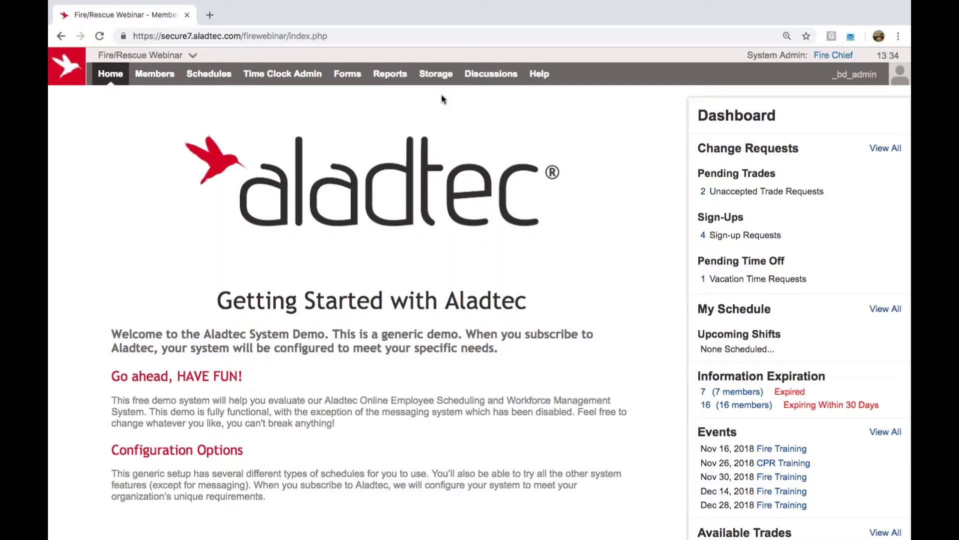
click(449, 75)
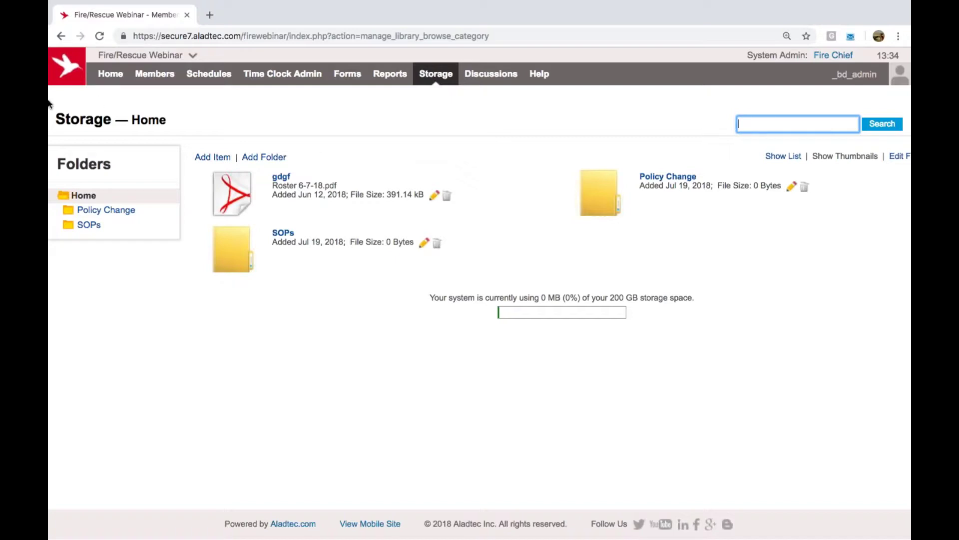
mouse_move(347, 74)
mouse_move(298, 78)
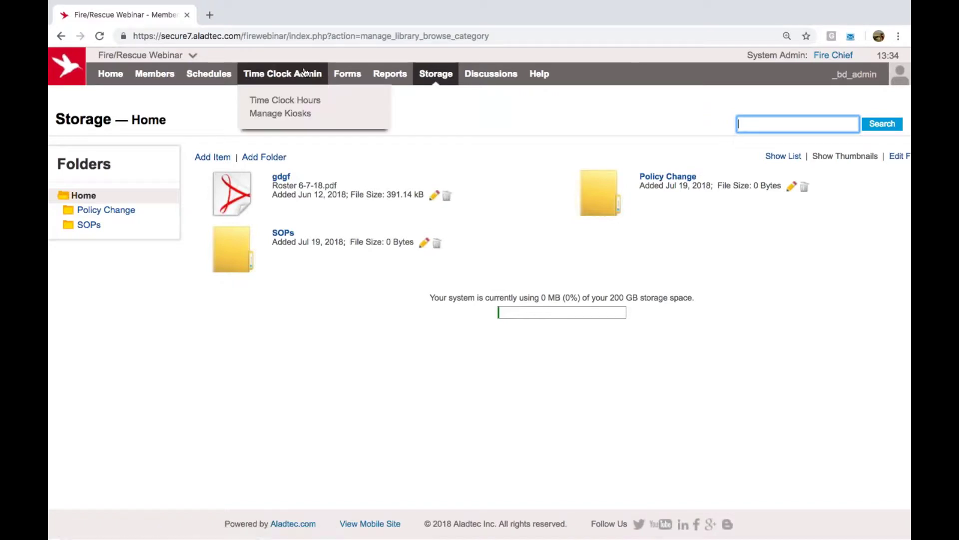
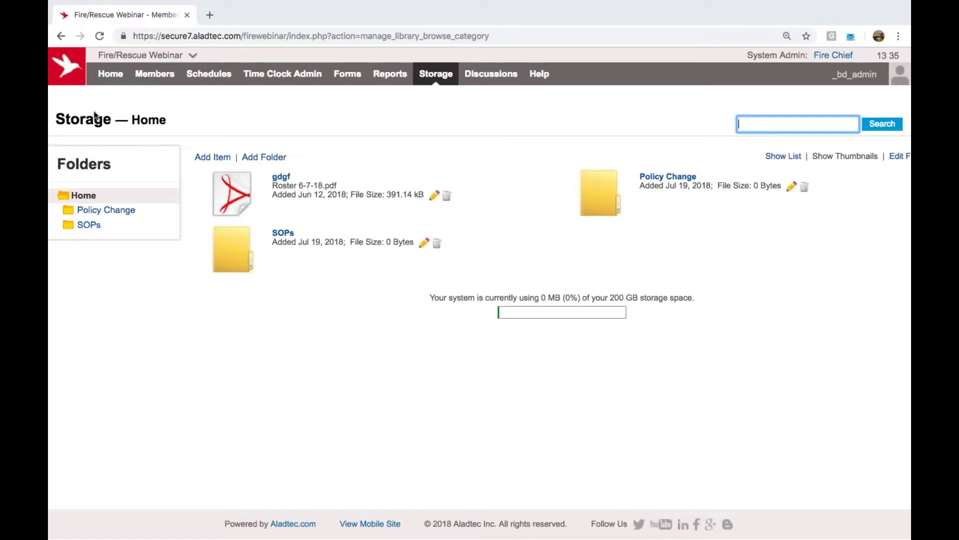
Step: Return to the home page and open the Scheduled Time Report
click(111, 76)
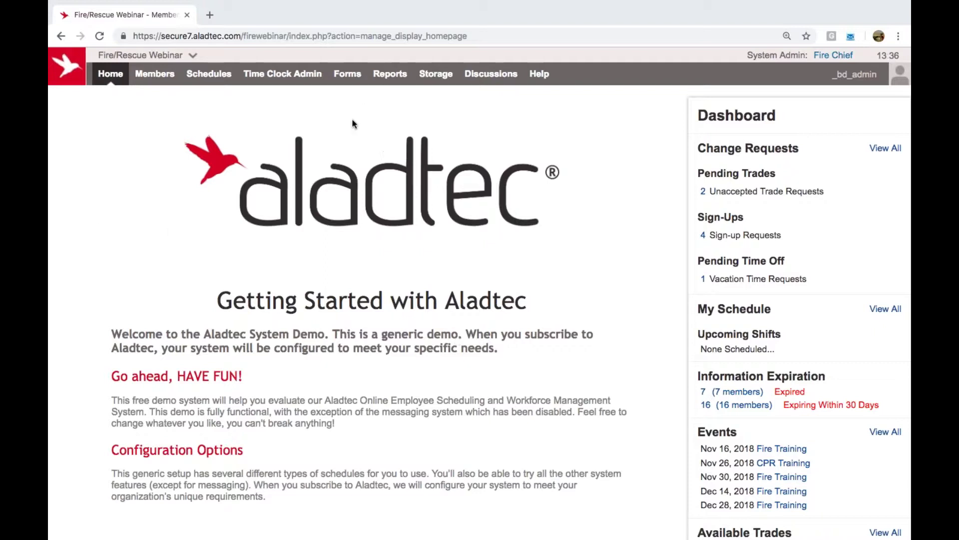
mouse_move(395, 80)
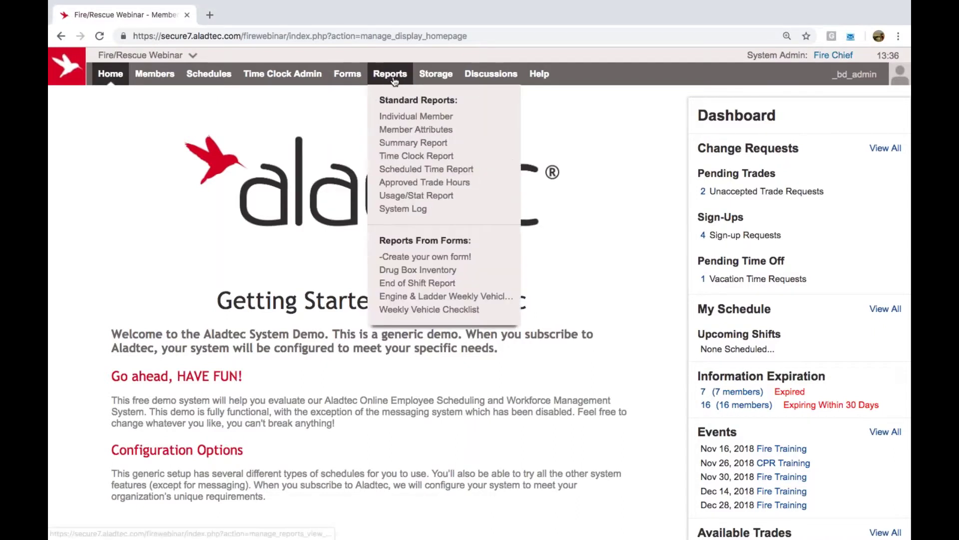
click(403, 172)
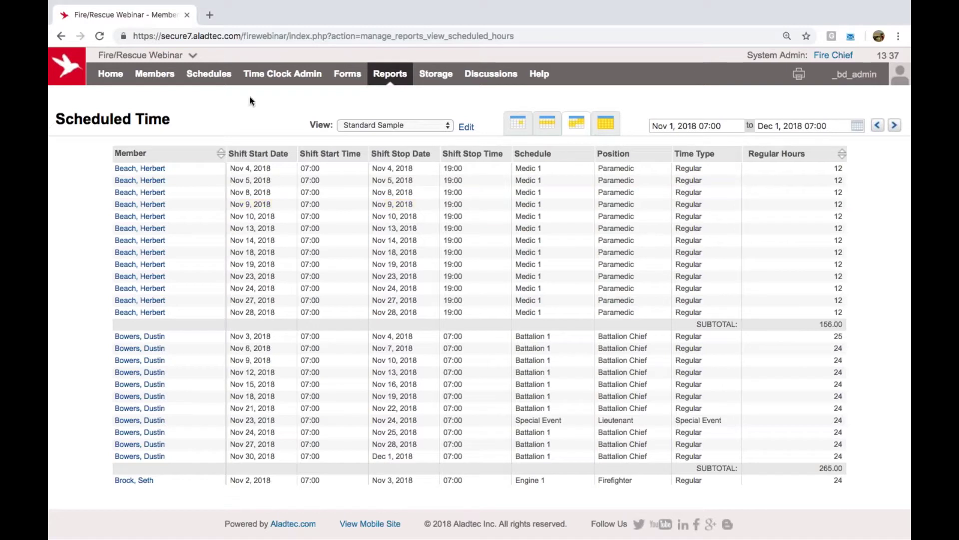
Step: Open the time clock kiosk management page and launch the kiosk page from its link
mouse_move(283, 81)
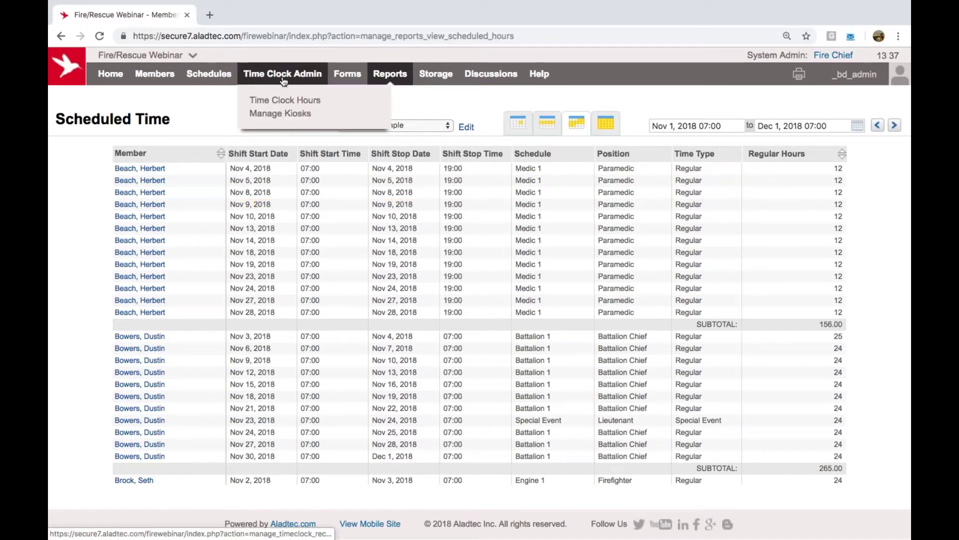
click(281, 115)
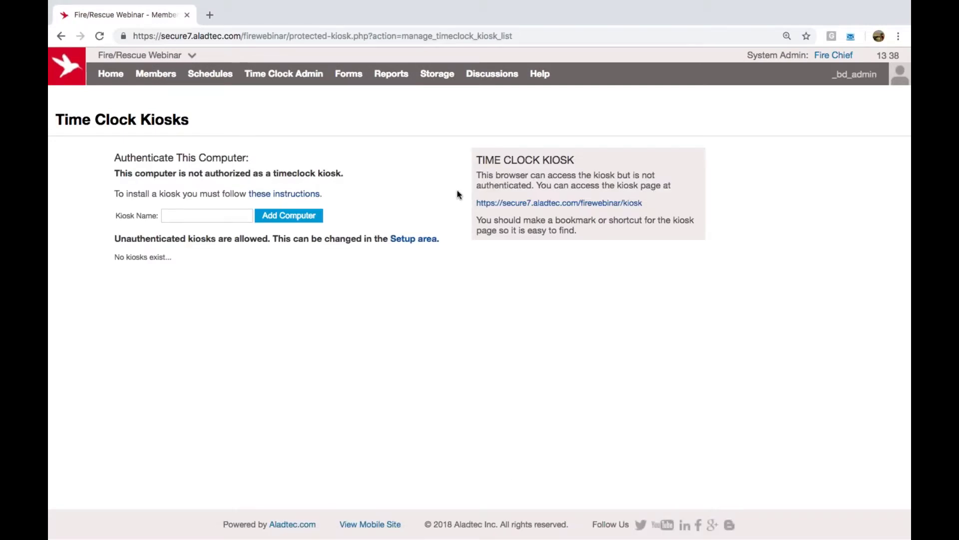
click(509, 204)
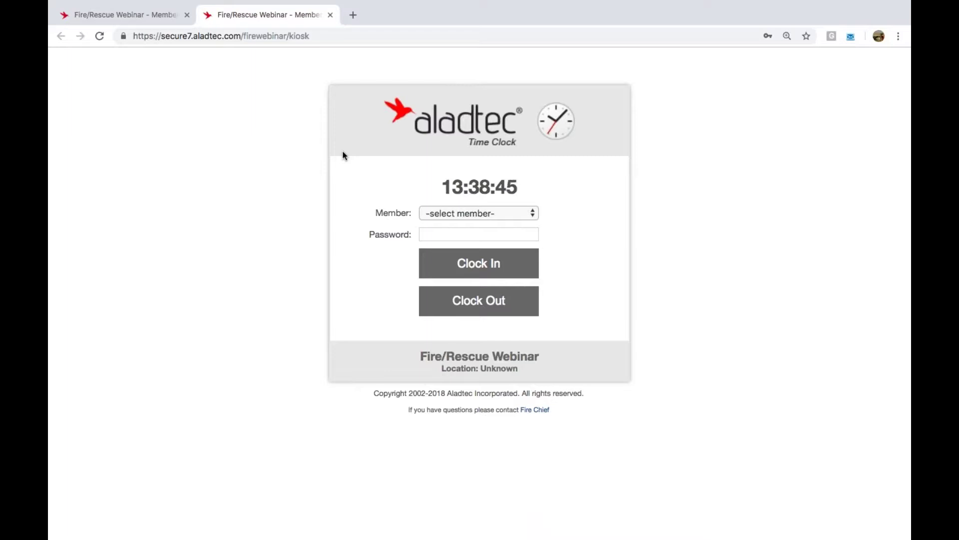
Step: Select the third listed member on the time clock kiosk and show where the password is entered
click(471, 216)
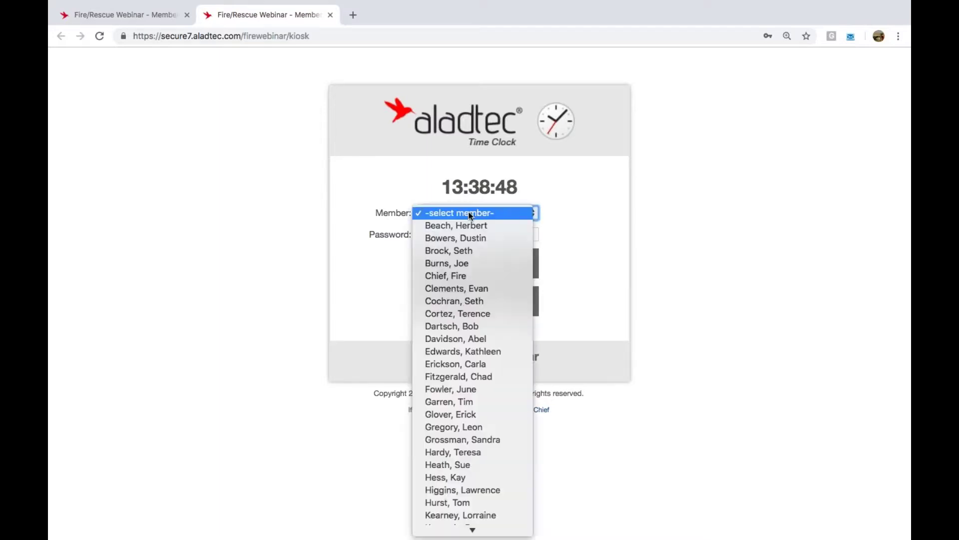
click(471, 252)
click(553, 218)
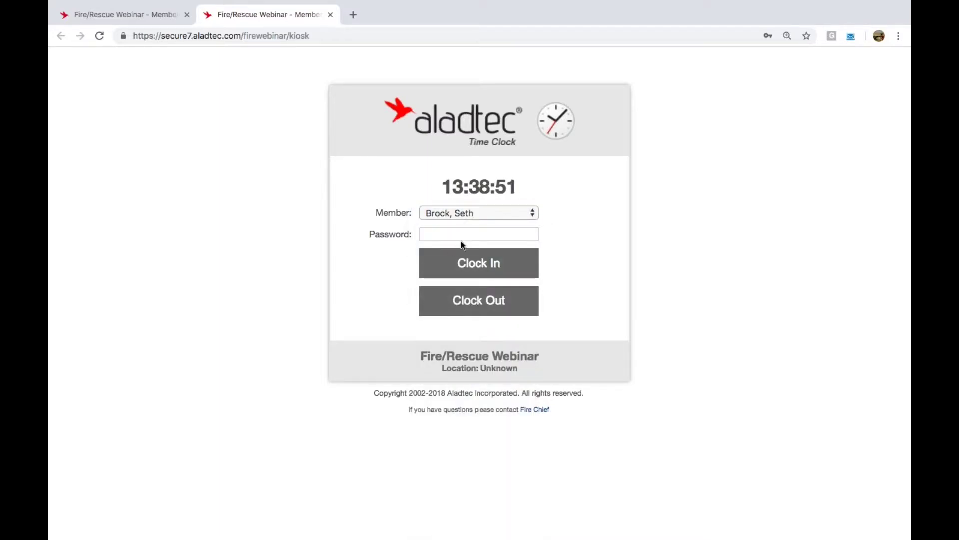
click(494, 239)
click(580, 235)
Step: Go back to the administration tab and open the Time Clock settings in the system setup
click(129, 17)
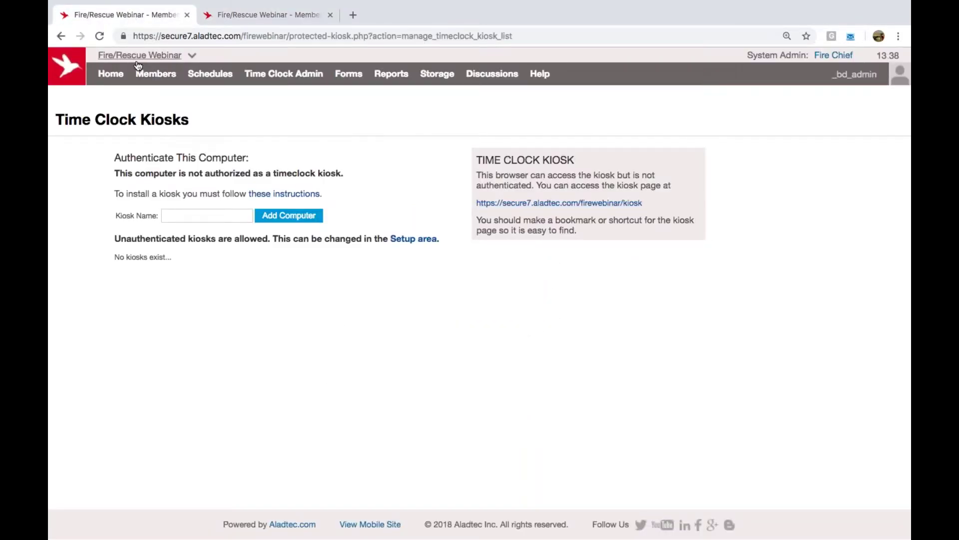
mouse_move(138, 66)
click(121, 80)
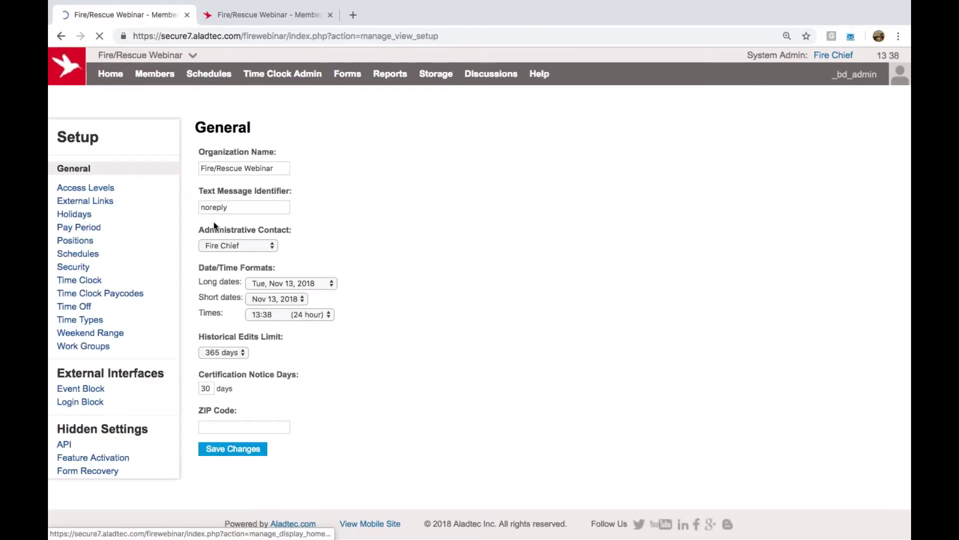
click(94, 281)
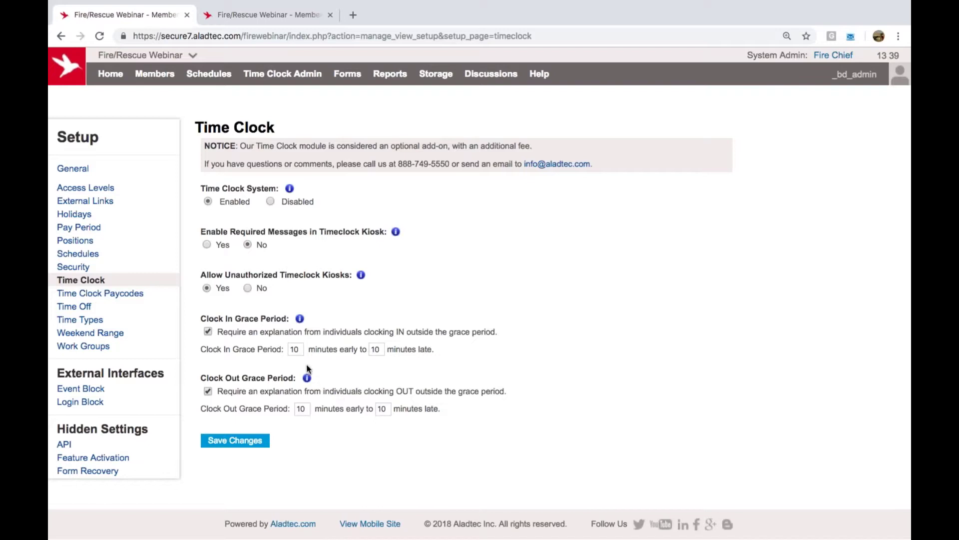
Step: Enter a Clock In Grace Period of 15 minutes early to 5 minutes late
click(296, 350)
key(BackSpace)
text(5)
click(381, 349)
key(BackSpace)
key(BackSpace)
text(5)
click(535, 375)
Step: Open Time Clock Hours, leaving the setup page without saving the changes
mouse_move(290, 75)
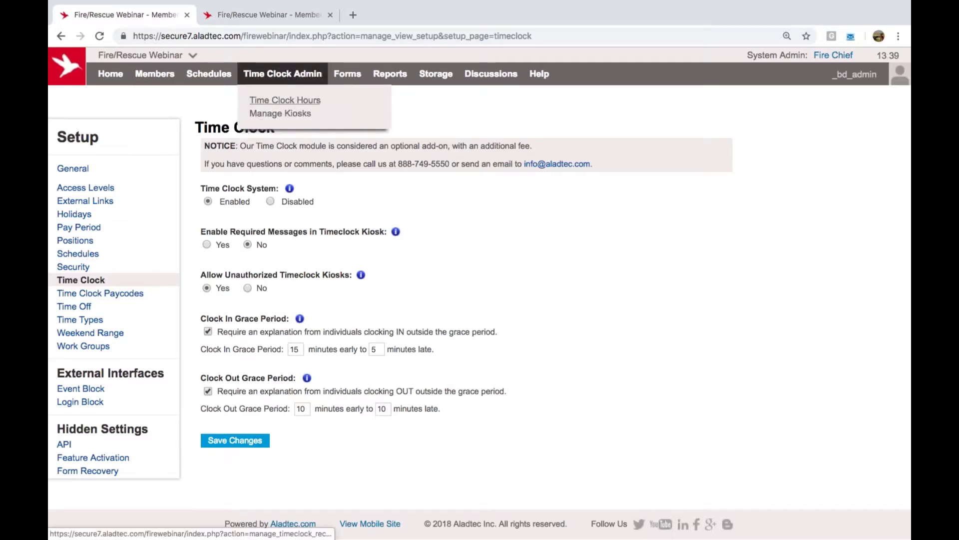
click(284, 100)
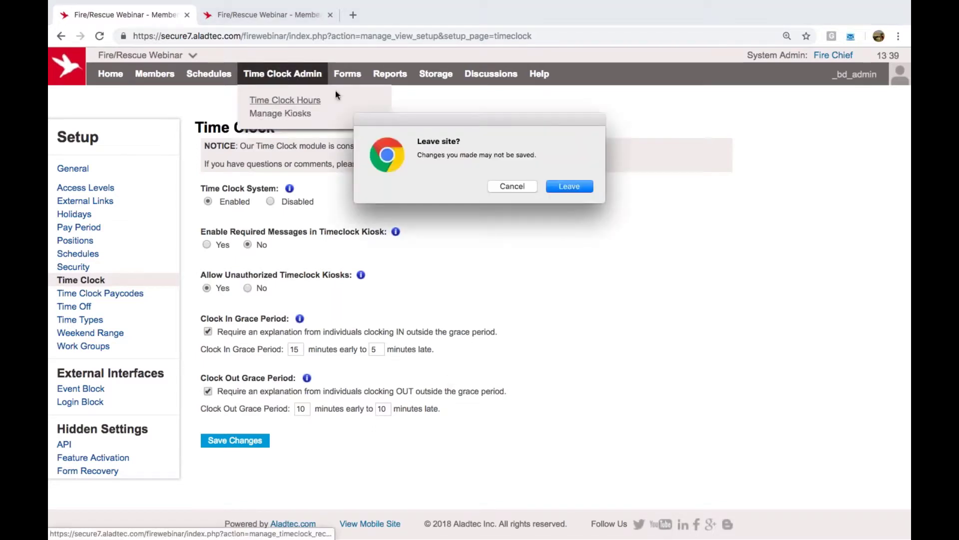
click(577, 183)
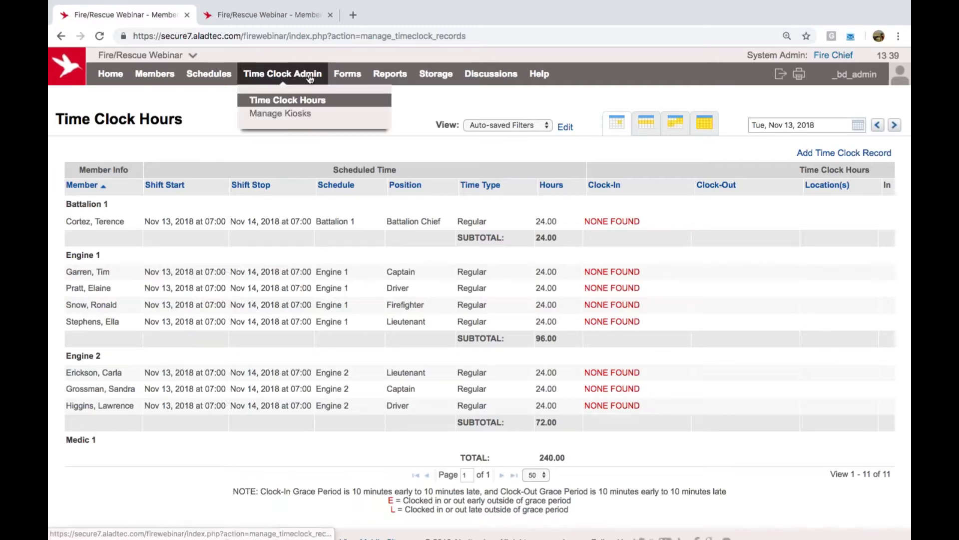
Step: Open the Monthly Calendar View of the schedule and look through the November 2018 shifts, trades and time off
click(223, 77)
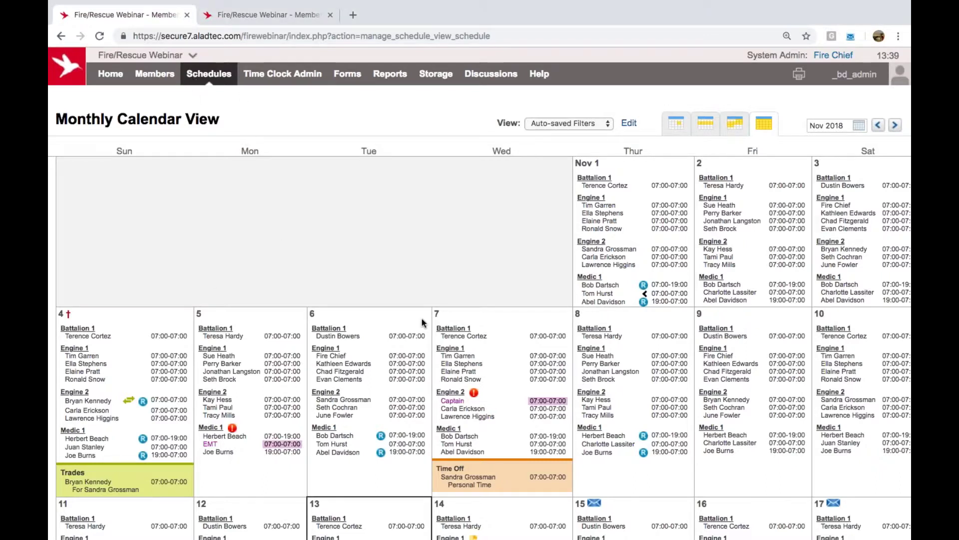
scroll(422, 322, down, 1)
scroll(422, 322, down, 5)
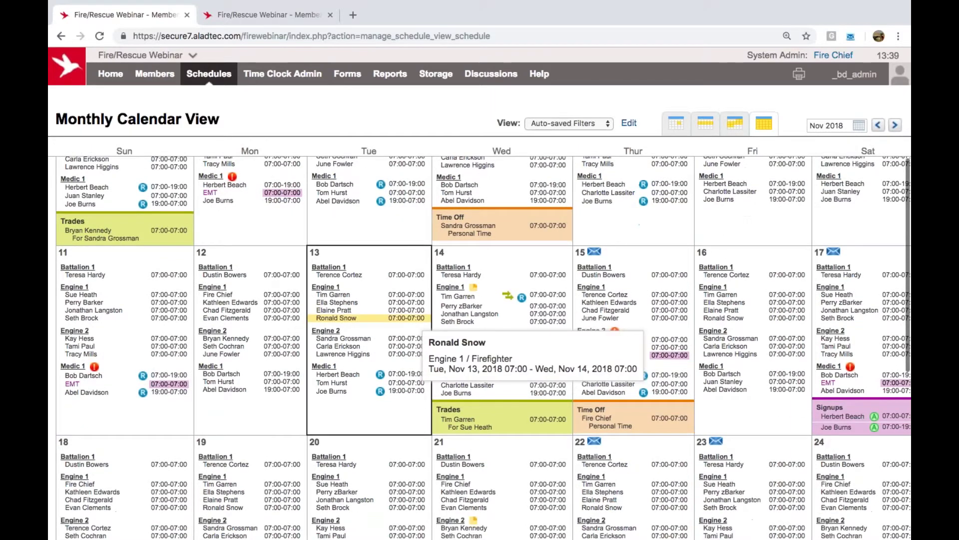
scroll(422, 322, right, 1)
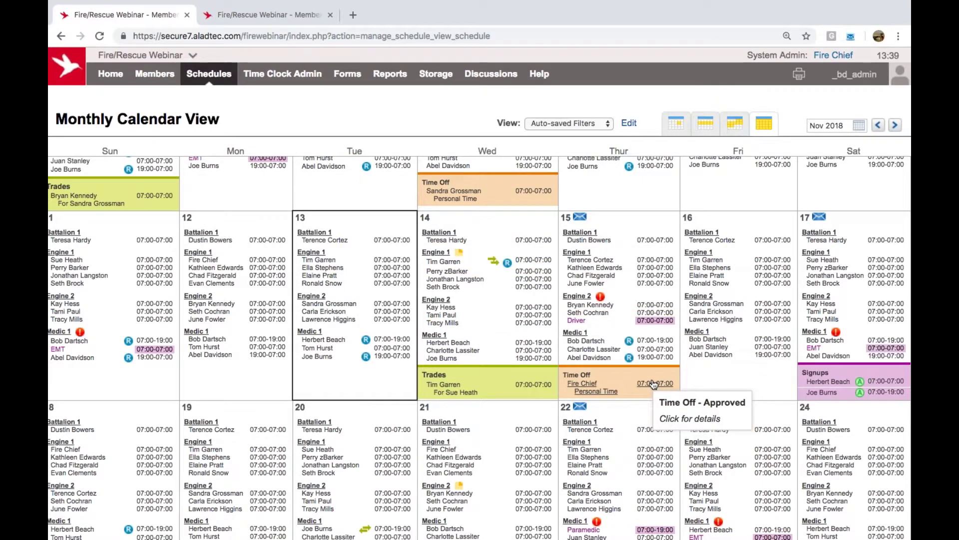
scroll(653, 383, down, 2)
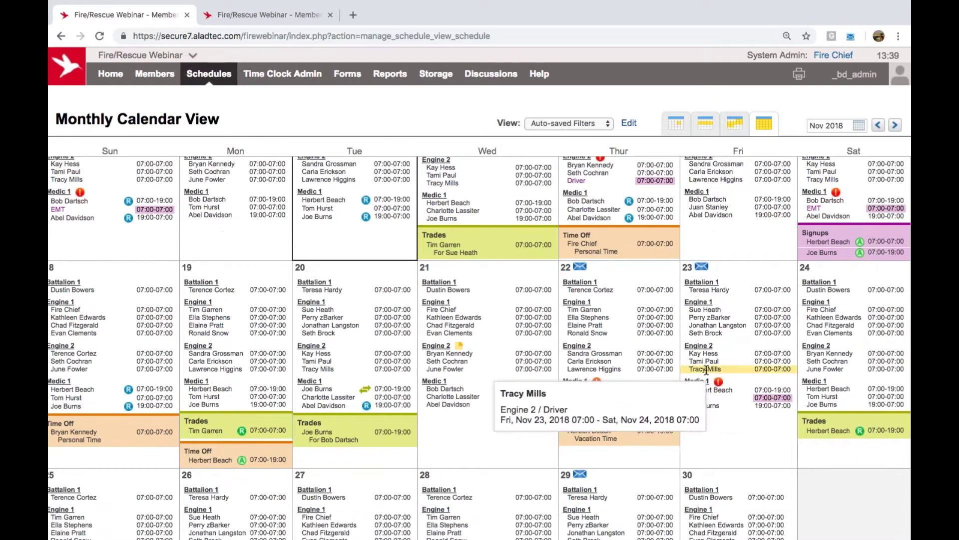
Step: Start a new event on November 13, 2018 in the monthly calendar and title it Aladtec Webinar
click(687, 268)
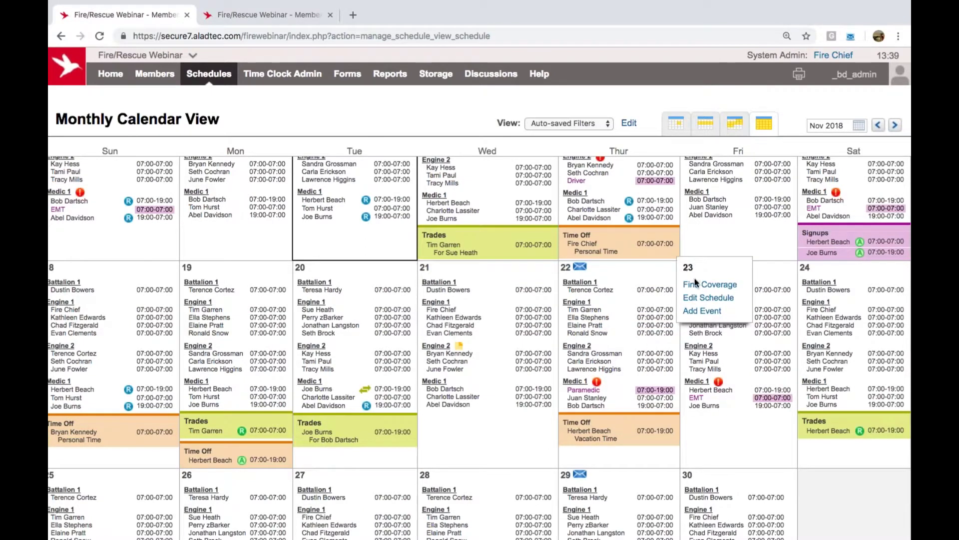
scroll(475, 296, up, 1)
scroll(472, 292, up, 2)
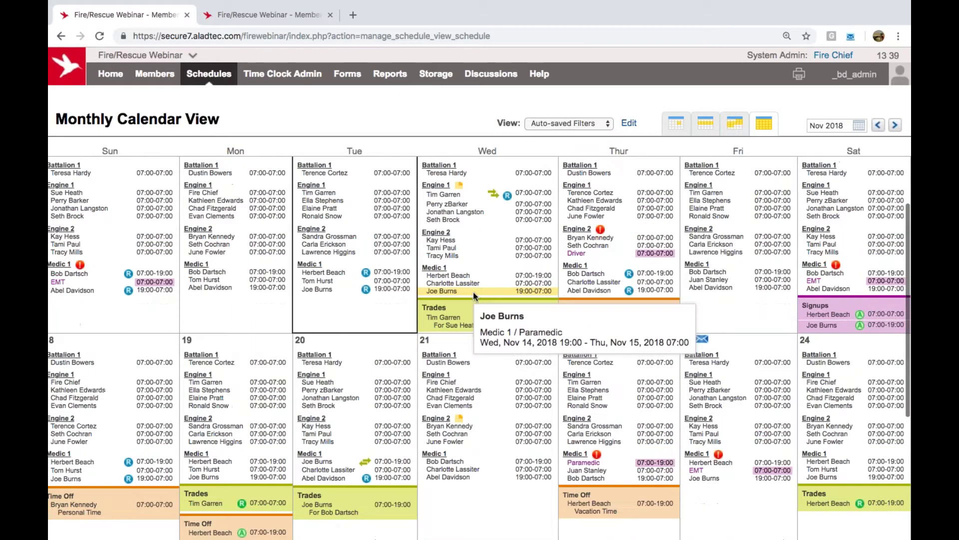
scroll(473, 292, up, 2)
click(300, 204)
click(315, 234)
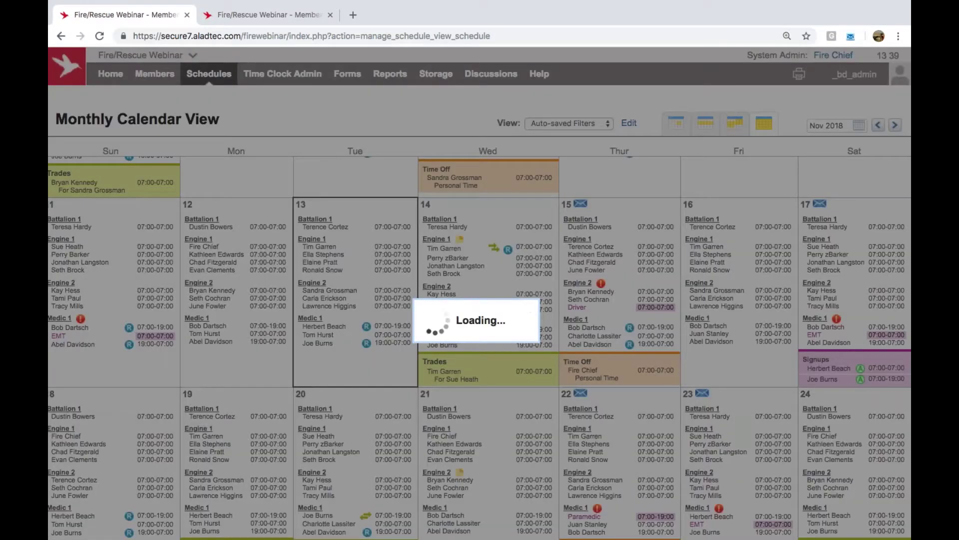
text(Aladte)
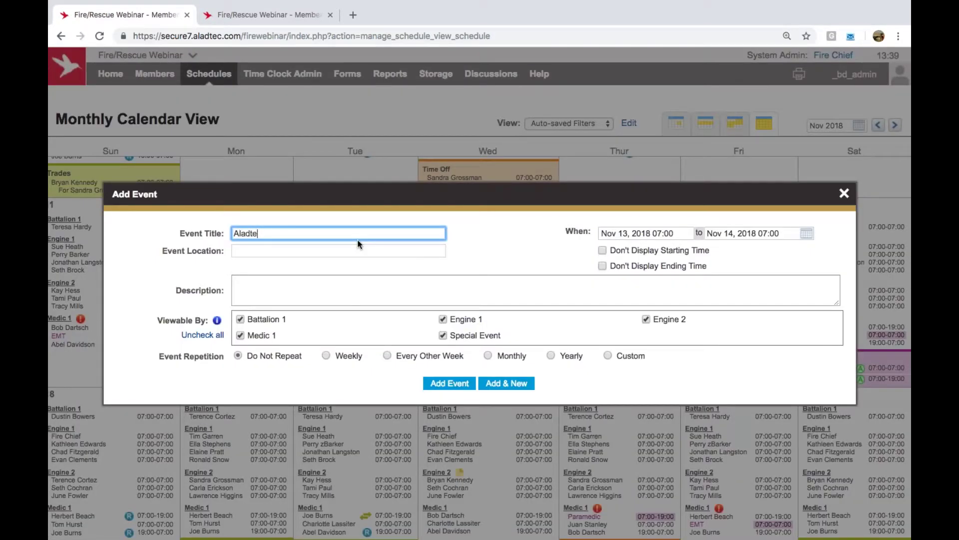
text(c Webinar)
Step: Set the Aladtec Webinar event's end to Nov 13, 2018 07:00 and add the event to the calendar
click(664, 228)
click(726, 315)
click(523, 268)
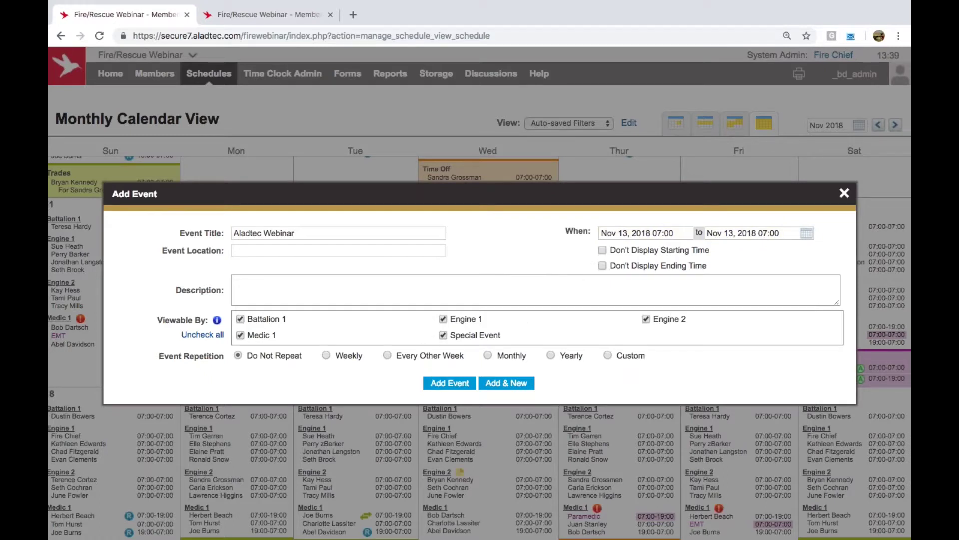
click(438, 385)
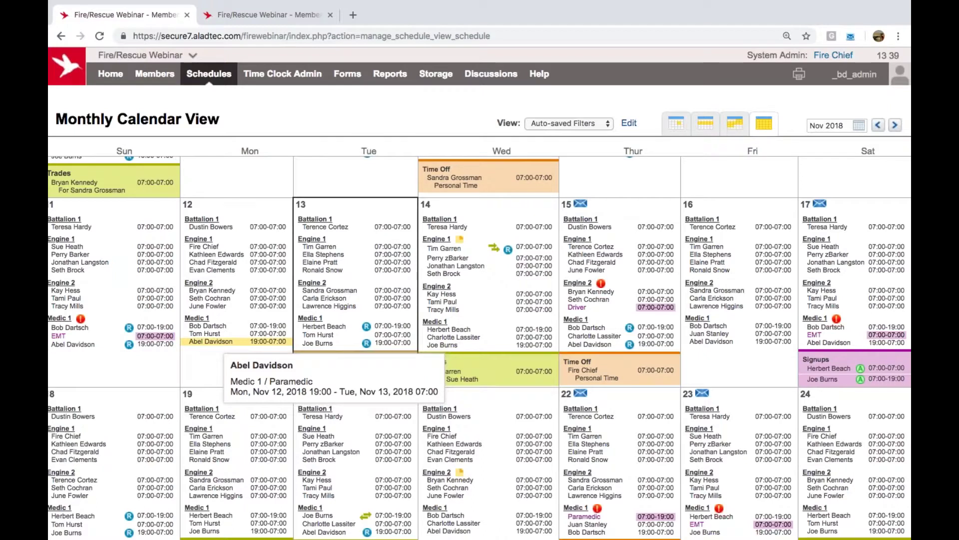
Step: Show August 2018 and filter the monthly calendar's work schedules to Special Event only
click(628, 124)
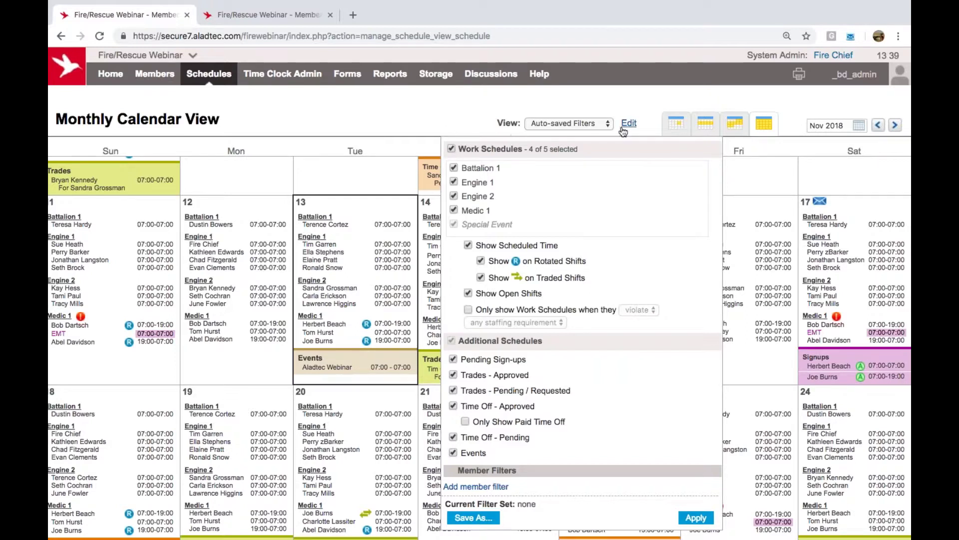
click(503, 150)
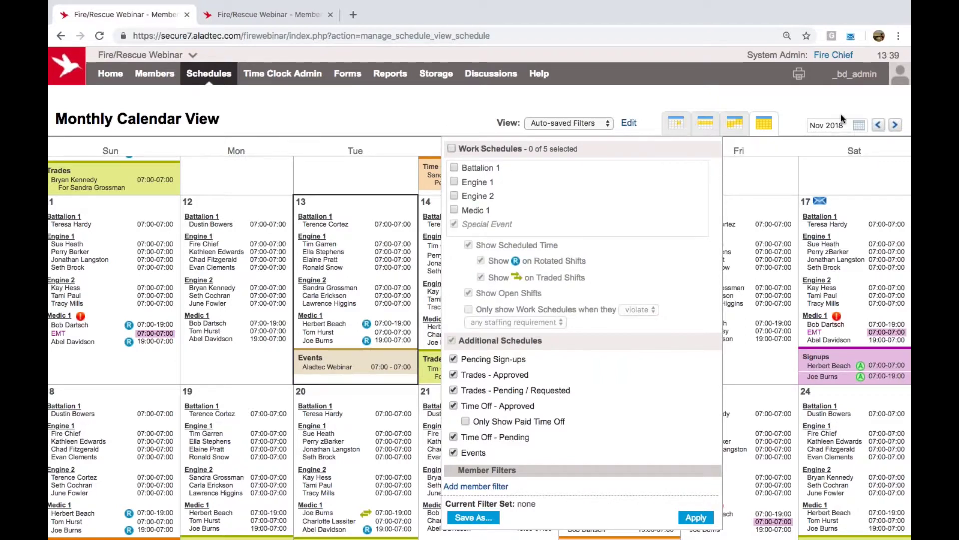
click(878, 125)
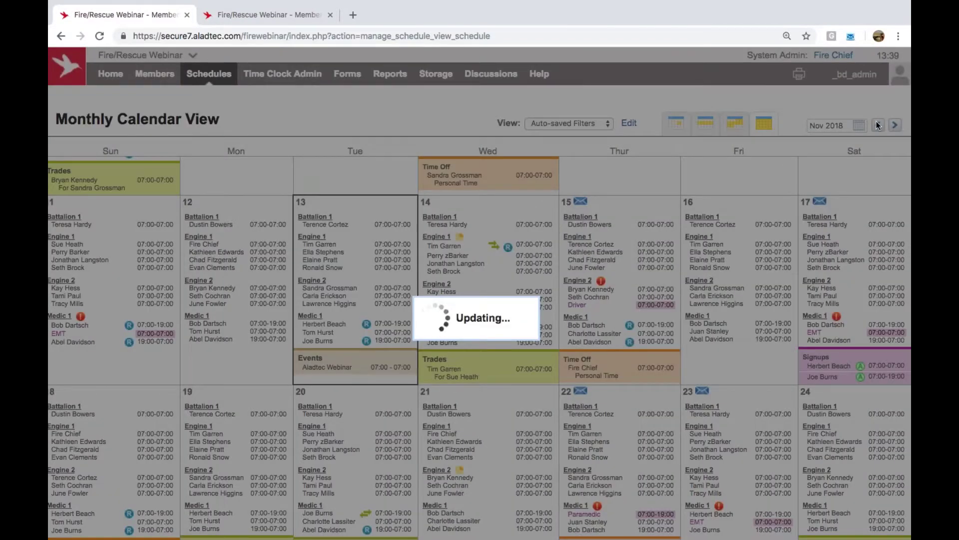
click(878, 125)
click(629, 128)
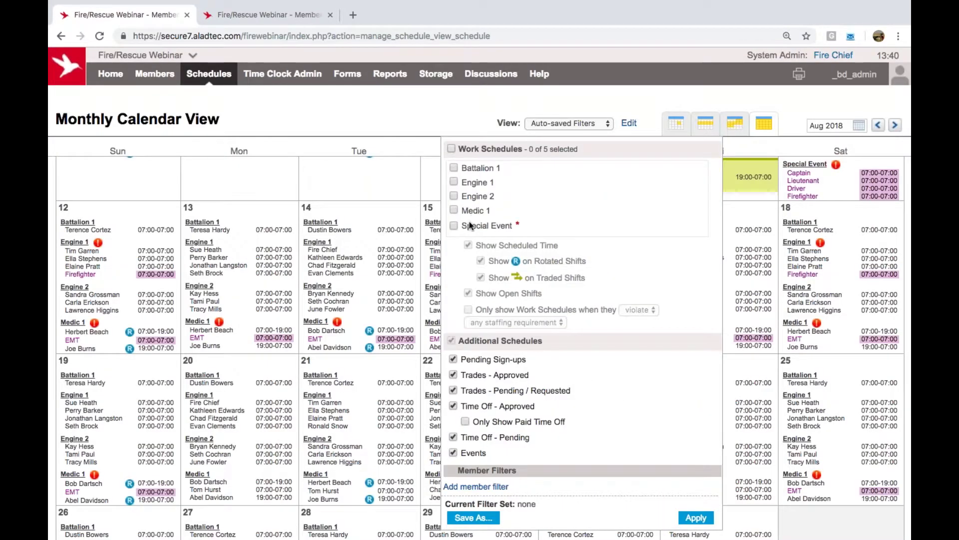
click(727, 389)
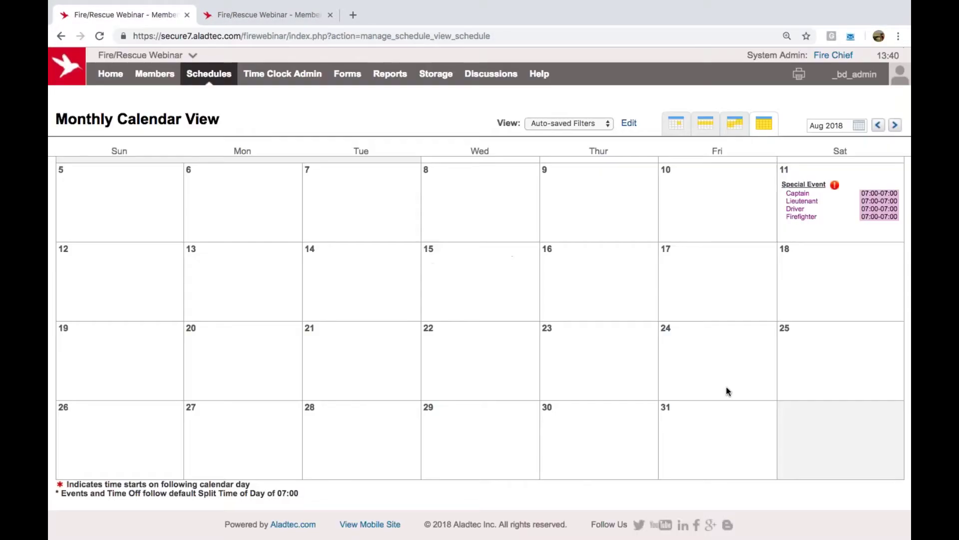
scroll(728, 392, up, 2)
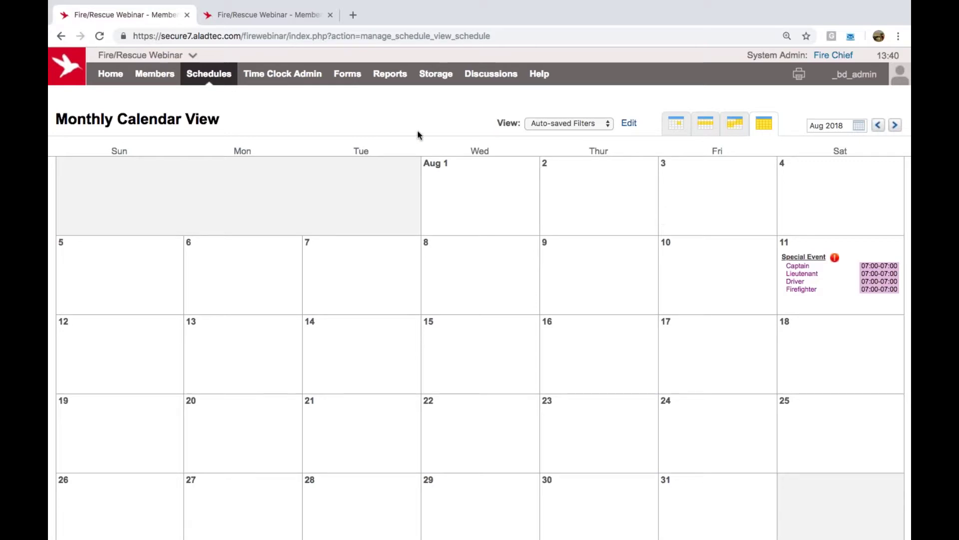
Step: Return to the system's home page with the dashboard
click(118, 73)
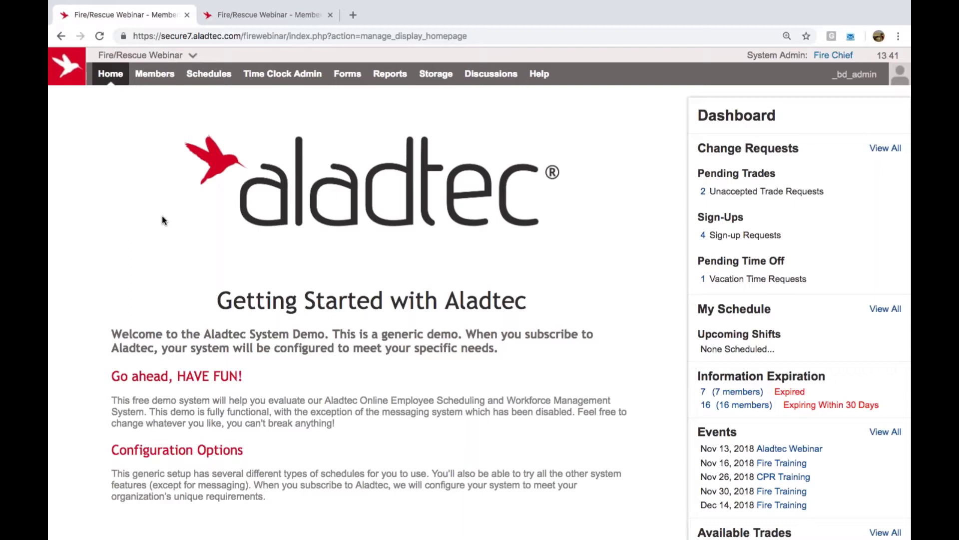
mouse_move(213, 79)
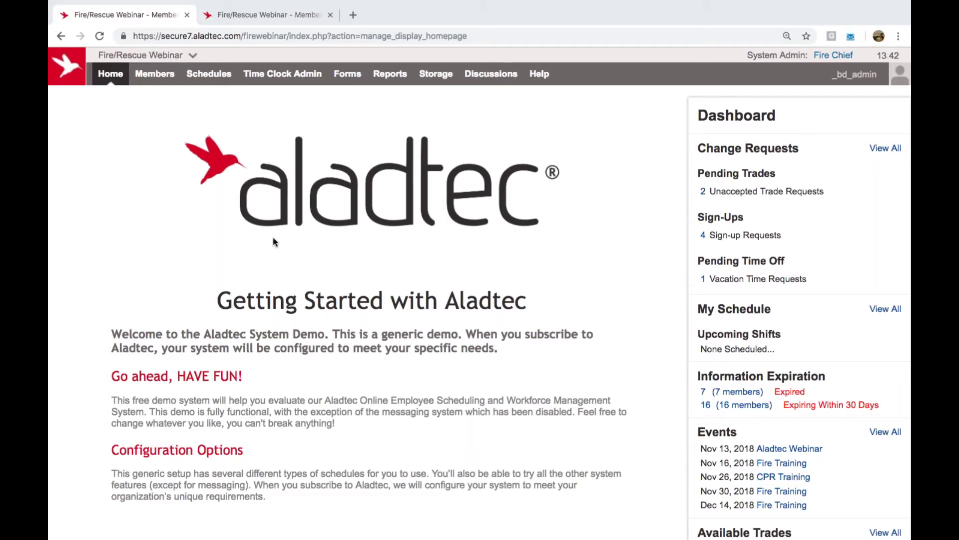
mouse_move(390, 82)
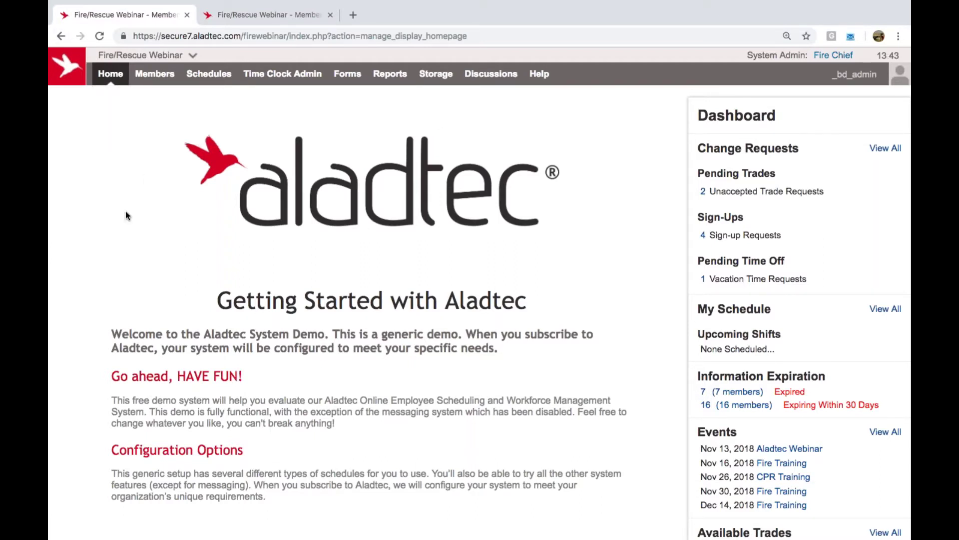
Step: Open Work Groups in the system setup and expand the settings of the Full Time group
mouse_move(145, 55)
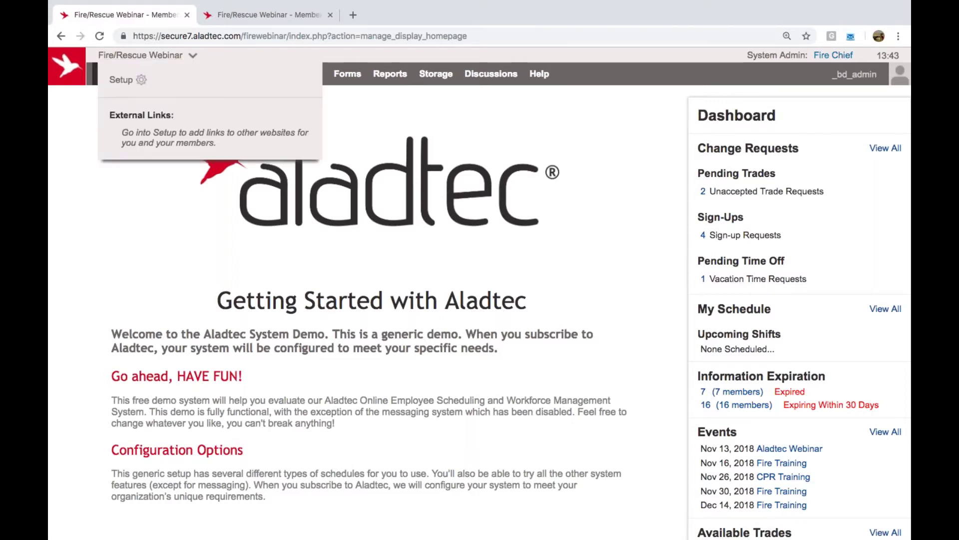
click(121, 79)
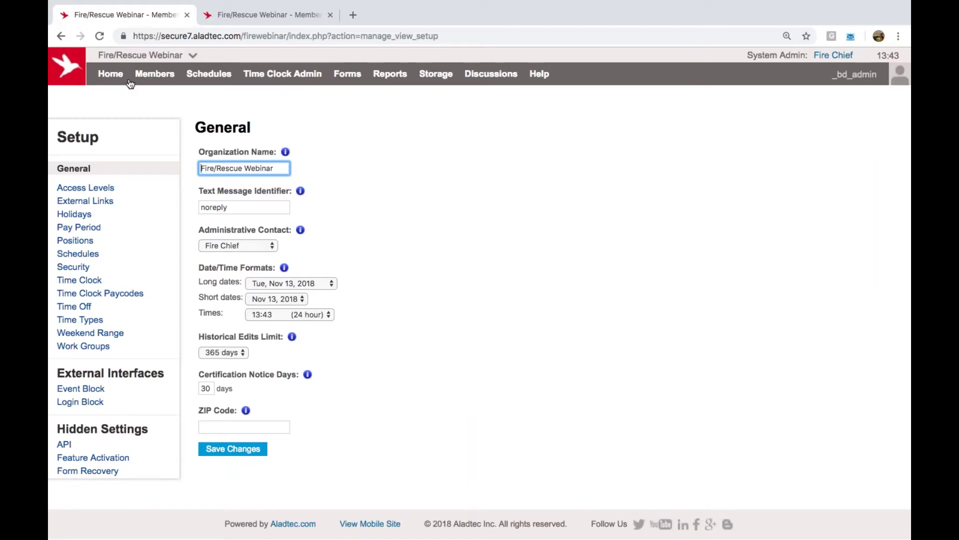
click(102, 352)
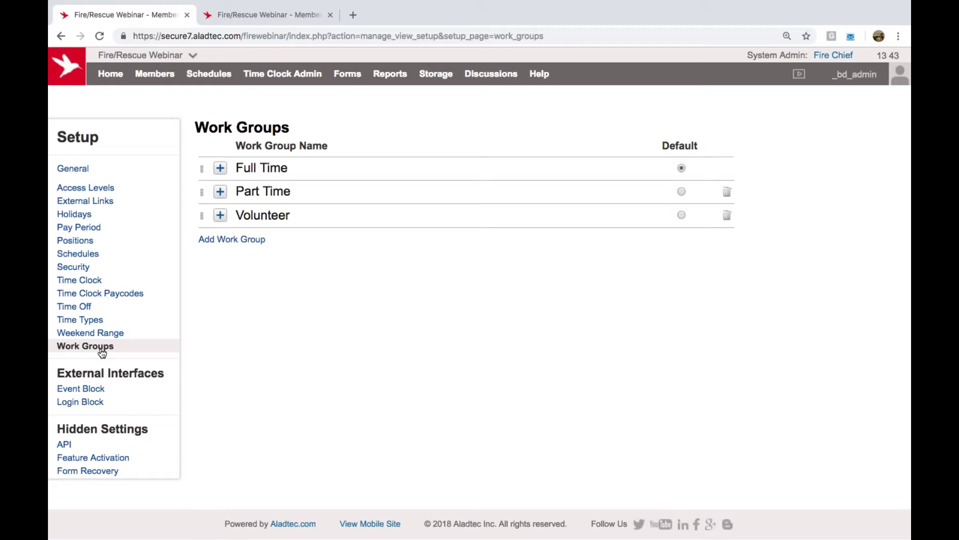
click(309, 177)
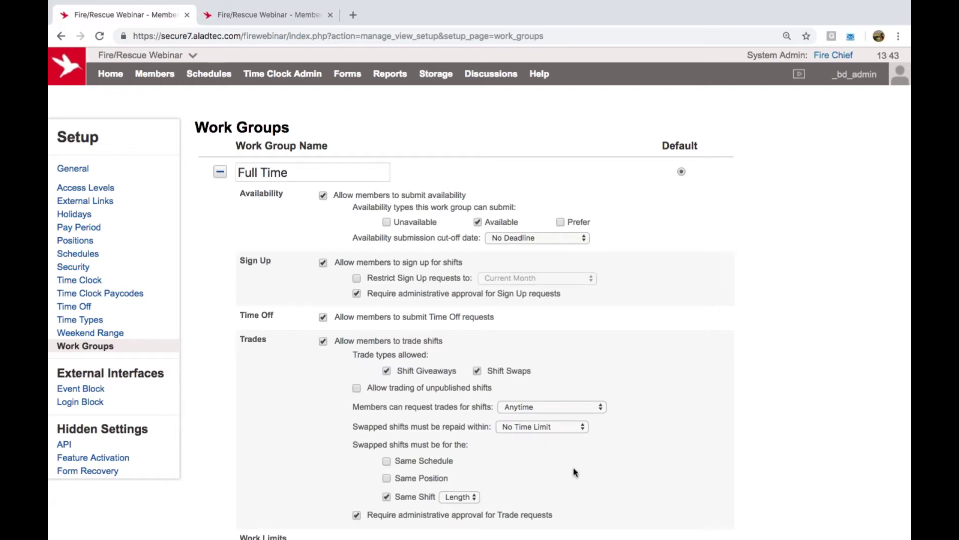
Step: Require the Full Time group's swapped shifts to be repaid within the Same Pay Period
scroll(575, 472, down, 5)
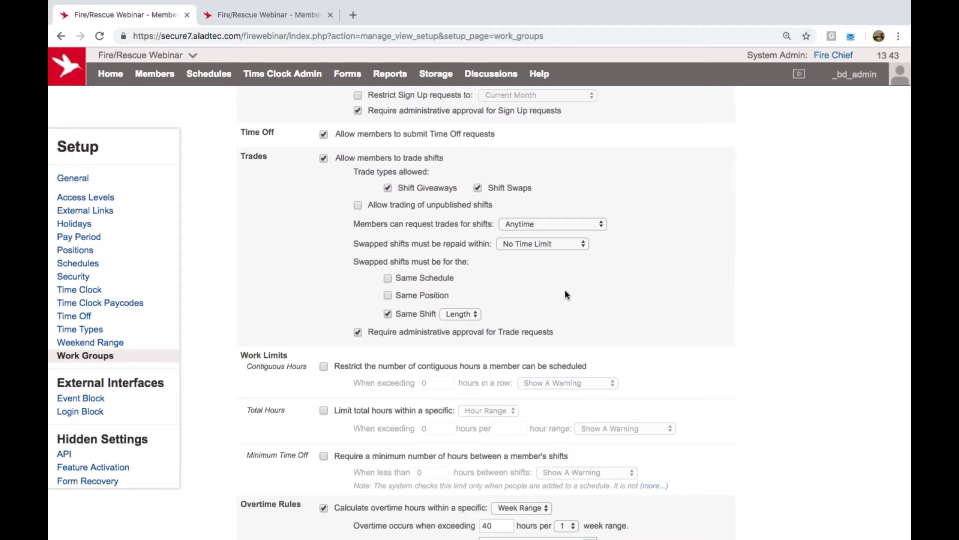
click(560, 244)
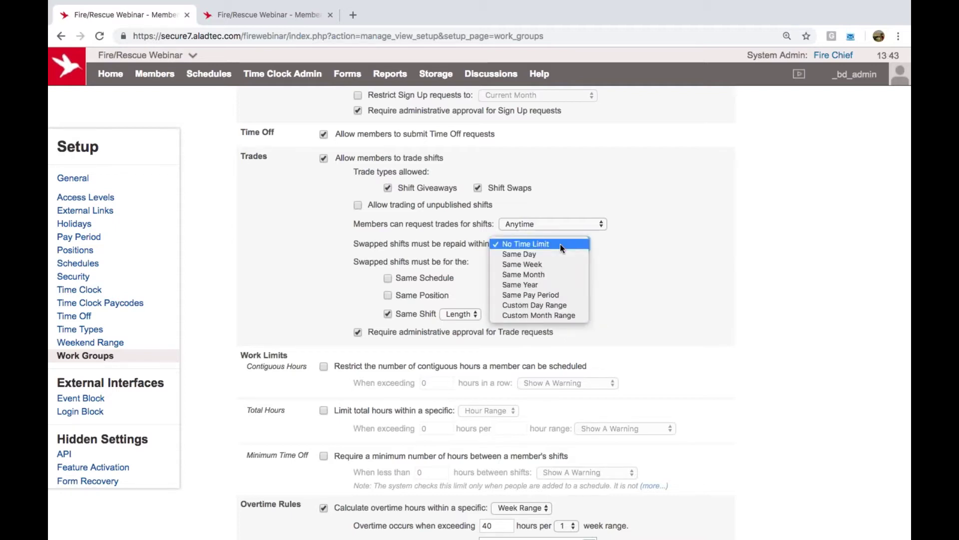
click(553, 294)
Step: Enable the Contiguous Hours, Total Hours and Minimum Time Off work limits for the Full Time group
scroll(635, 344, down, 3)
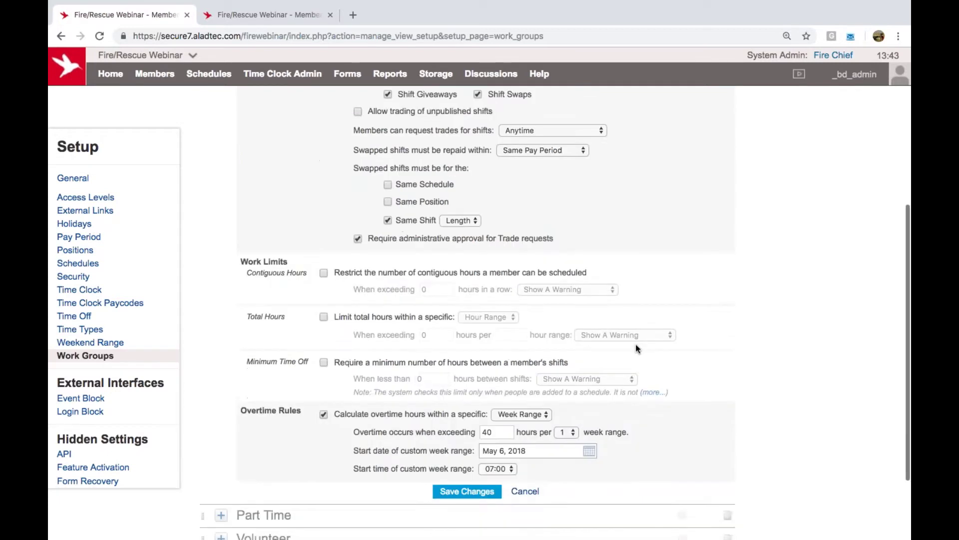
scroll(635, 343, down, 2)
click(323, 220)
click(324, 264)
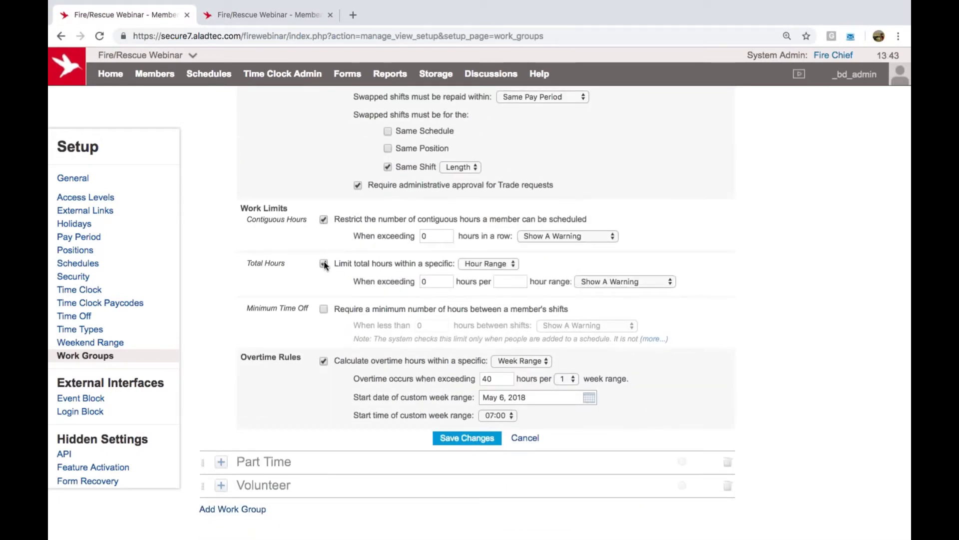
click(323, 309)
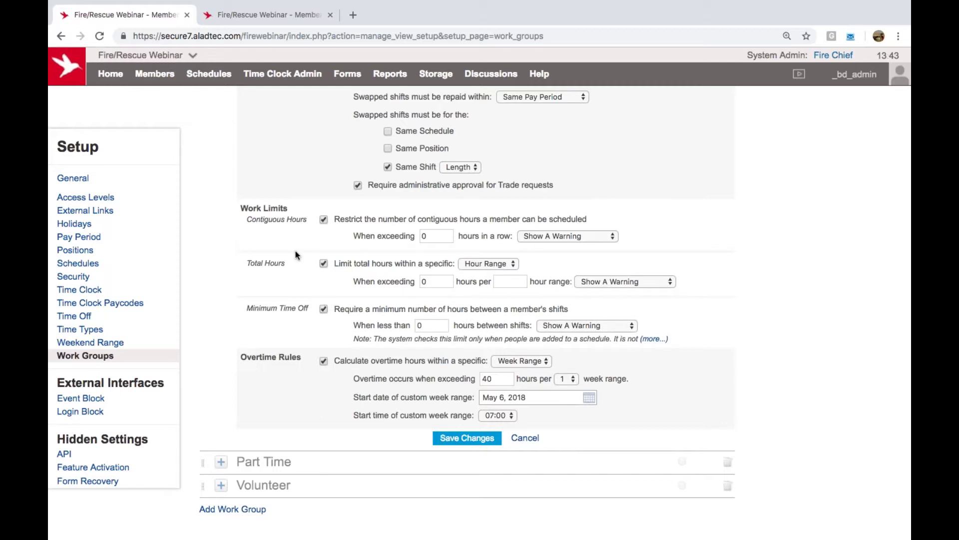
Step: Set the Full Time group's contiguous hours limit to 48 hours in a row
click(429, 236)
key(BackSpace)
text(48)
Step: Base the total hours limit on a Week and set exceeding it to Do Not Allow
click(486, 264)
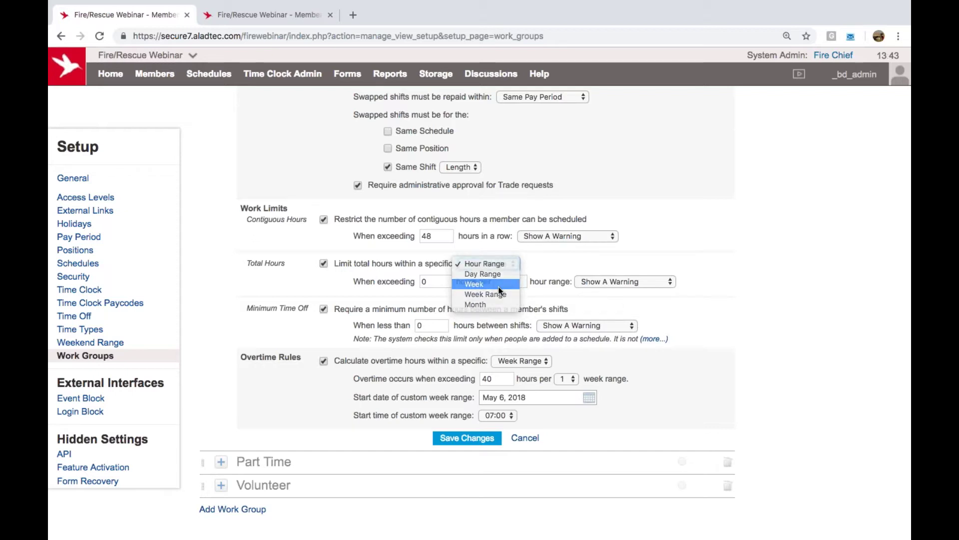
click(499, 287)
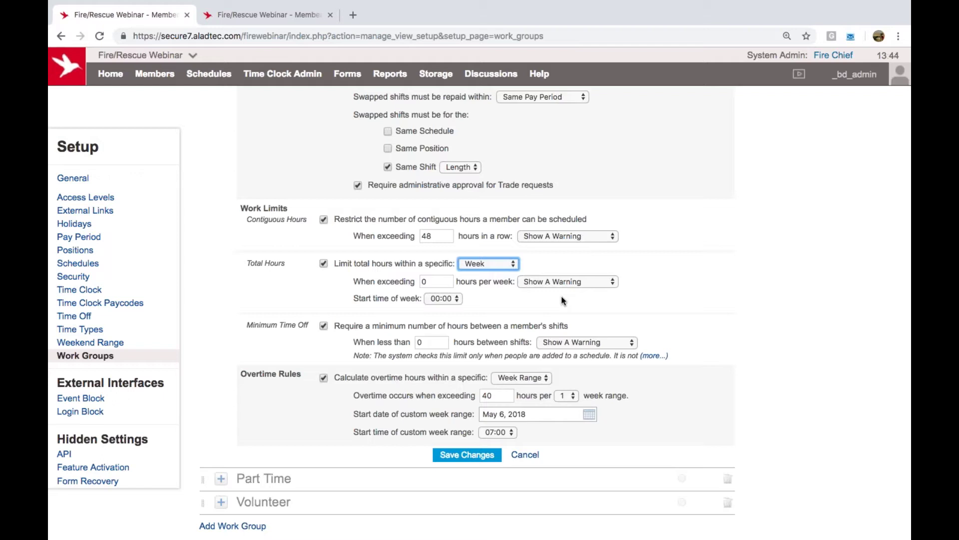
click(569, 283)
click(574, 303)
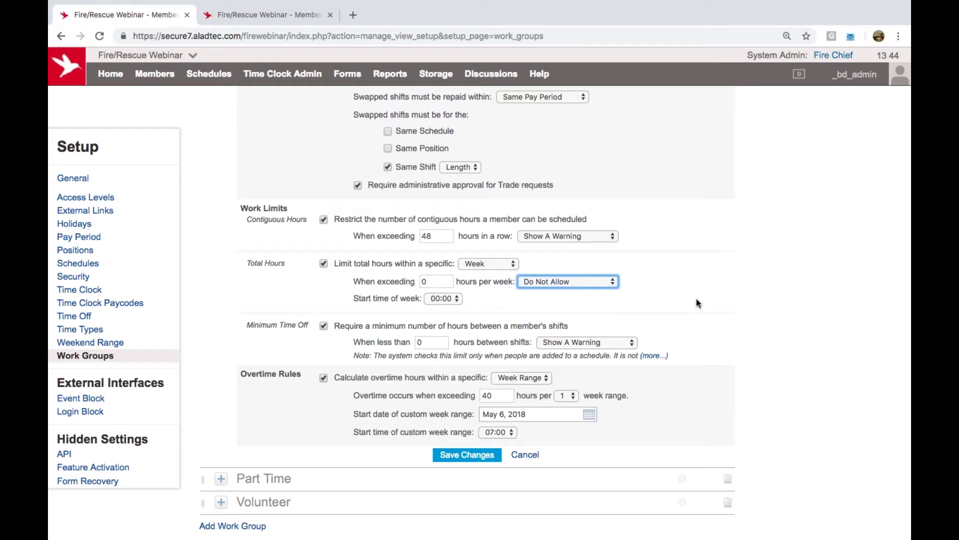
click(698, 302)
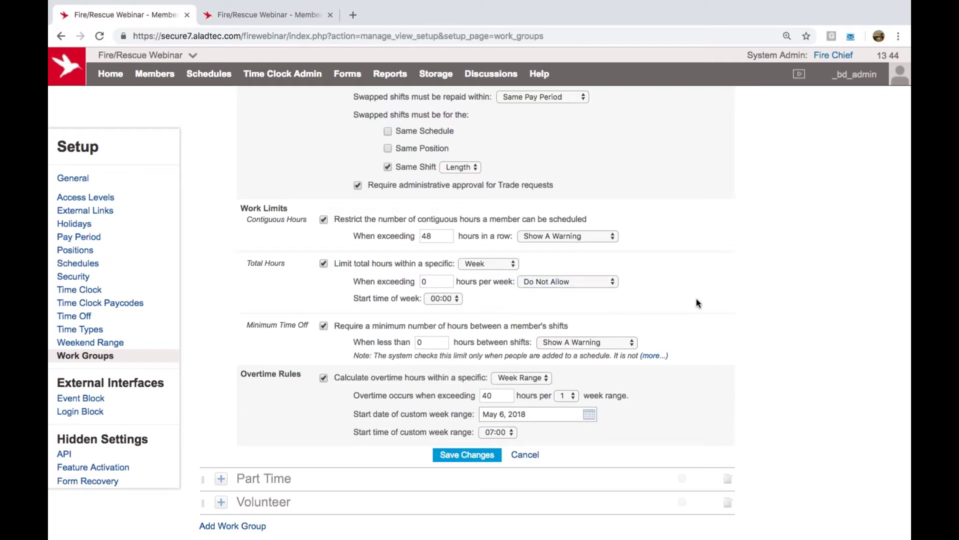
Step: Set the minimum time off between a member's shifts to 24 hours
click(324, 326)
click(323, 325)
click(435, 345)
key(BackSpace)
text(24)
click(269, 327)
Step: Return to the home page, leaving the Work Groups setup without saving the changes
scroll(262, 310, up, 6)
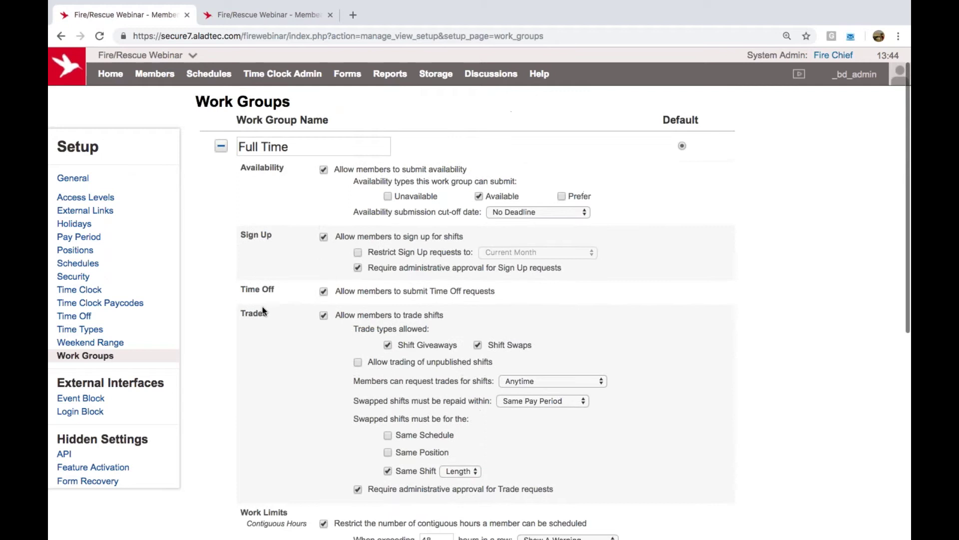
click(111, 73)
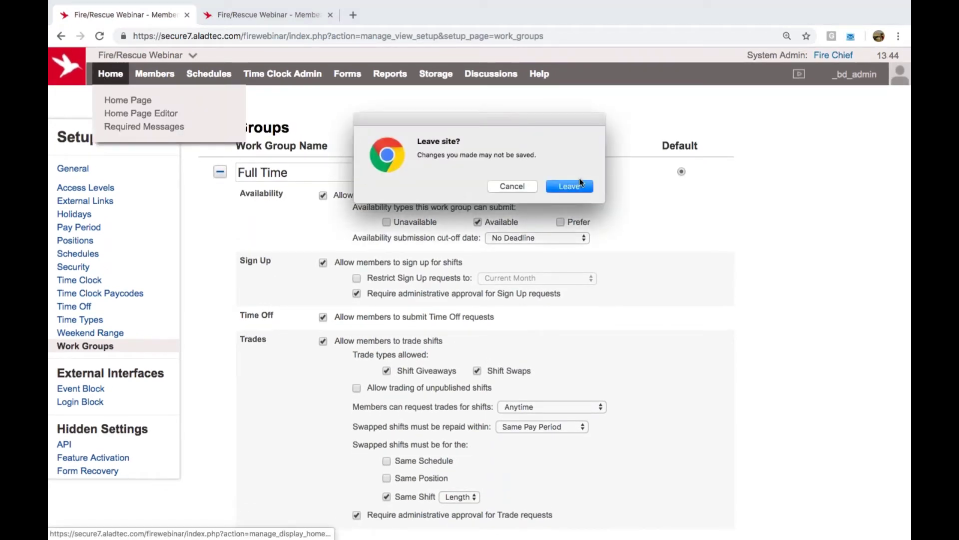
click(572, 182)
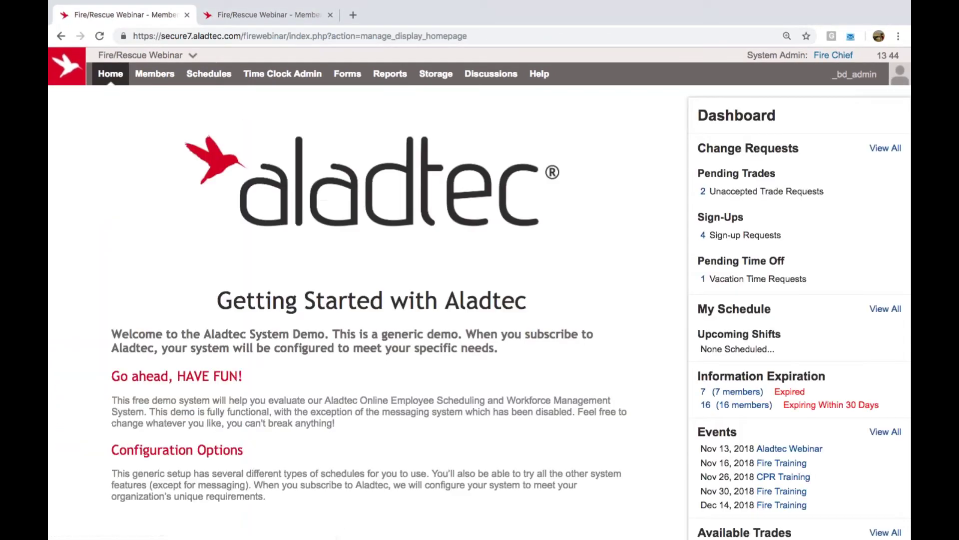